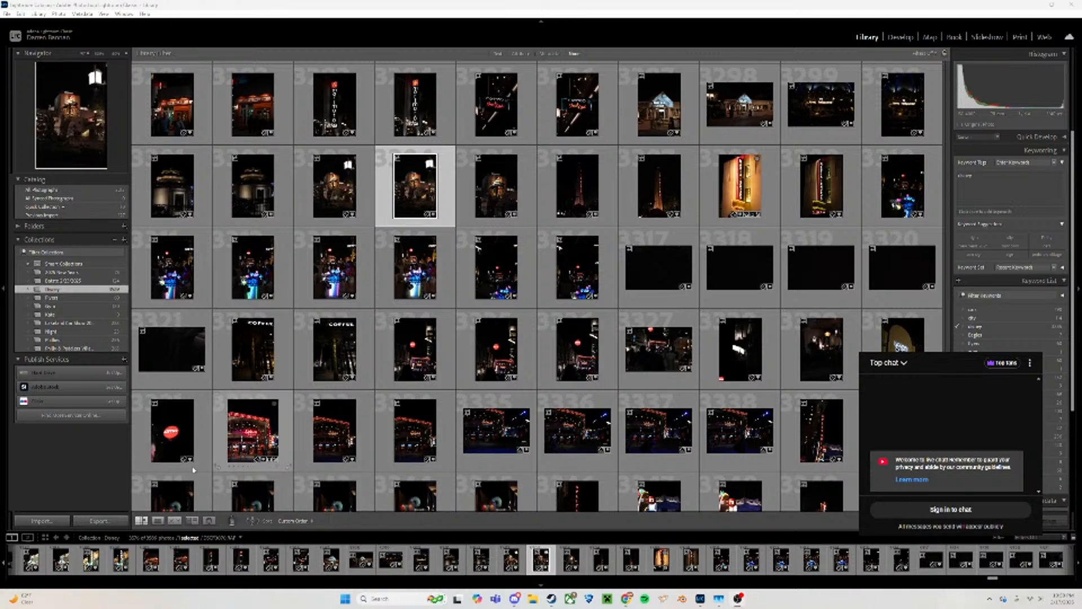
Find the night photo of the neon Splitsville sign in the Disney collection and open it for developing
{"action": "scroll", "coordinate": [616, 394], "scroll_direction": "down", "scroll_amount": 10}
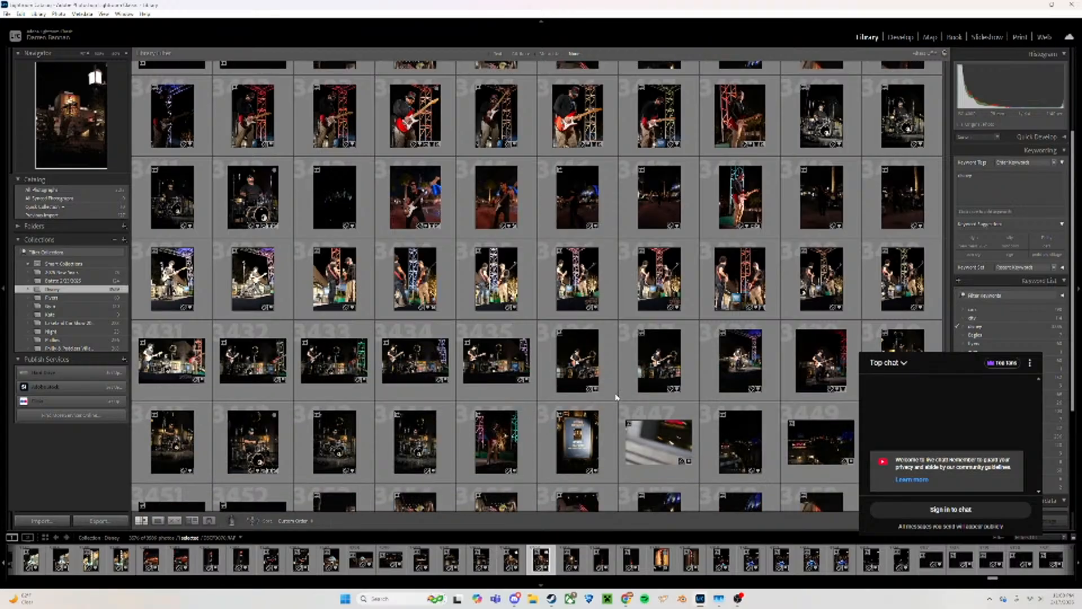
{"action": "scroll", "coordinate": [616, 397], "scroll_direction": "down", "scroll_amount": 10}
{"action": "scroll", "coordinate": [537, 286], "scroll_direction": "down", "scroll_amount": 4}
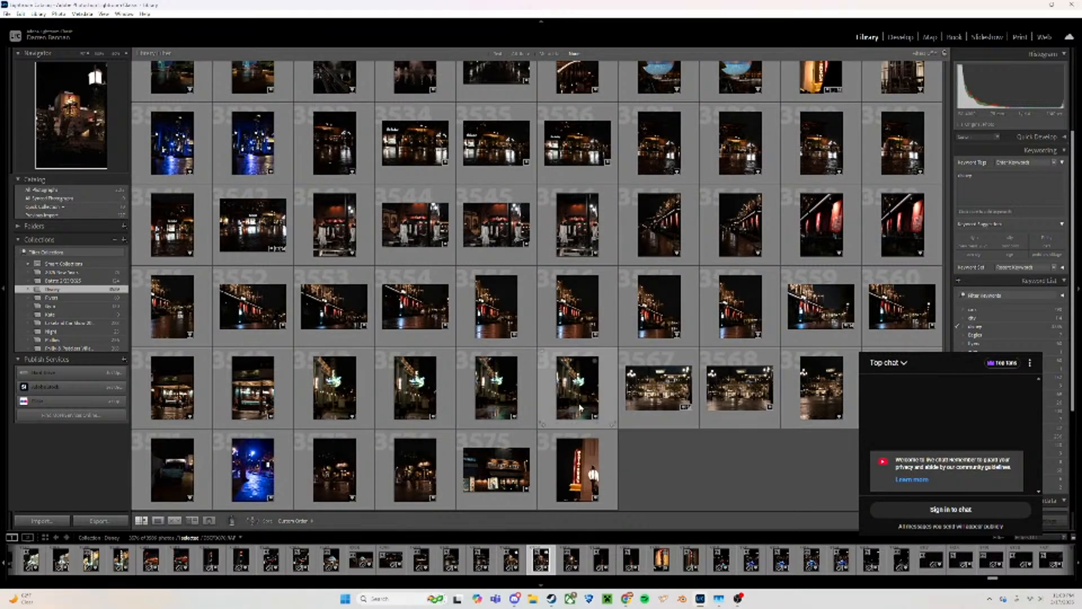
{"action": "left_click", "coordinate": [658, 394]}
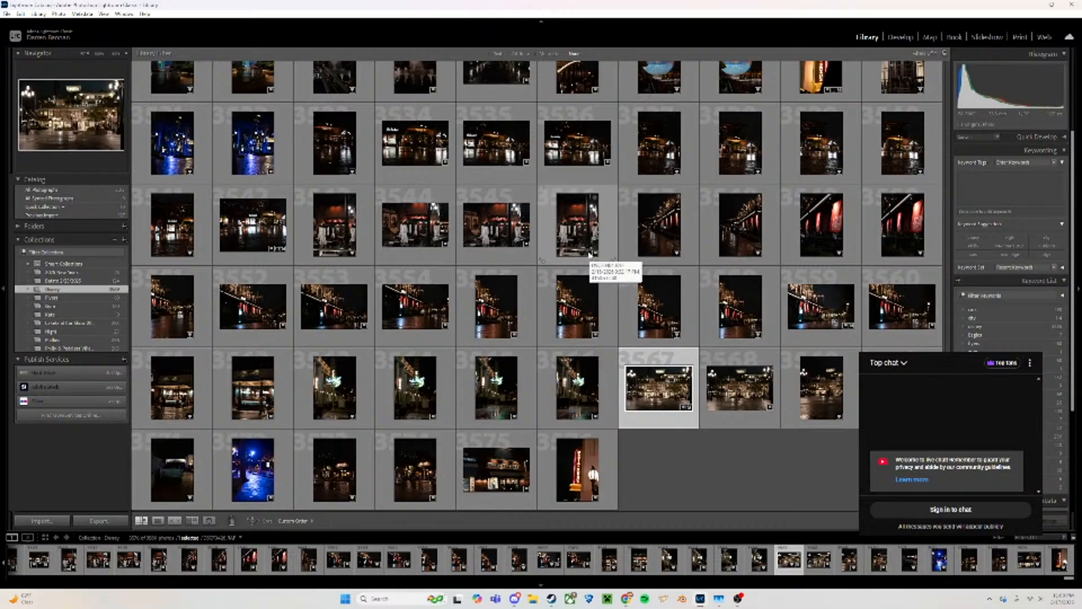
{"action": "scroll", "coordinate": [570, 262], "scroll_direction": "up", "scroll_amount": 4}
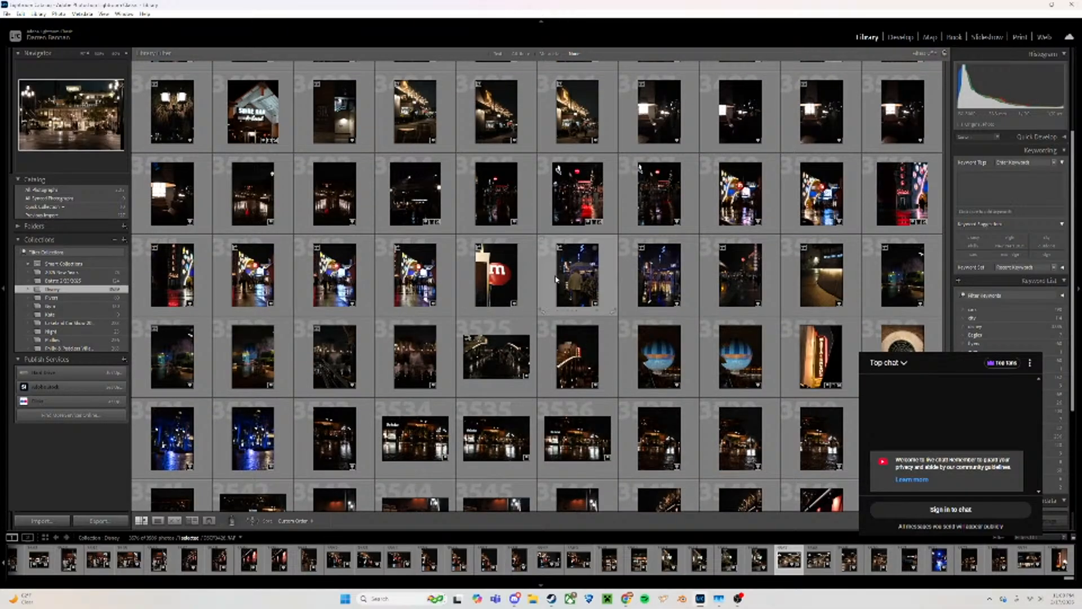
{"action": "left_click", "coordinate": [871, 187]}
{"action": "left_click", "coordinate": [900, 38]}
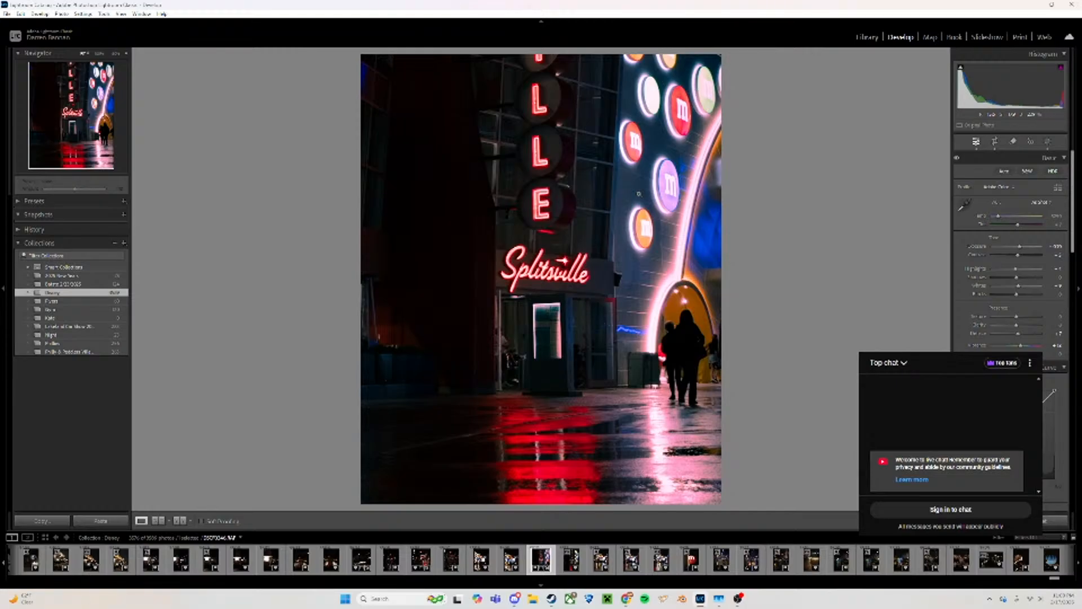
Compare the Splitsville photo side by side before and after editing, and examine the illuminated M&M discs up close
{"action": "left_click", "coordinate": [179, 520]}
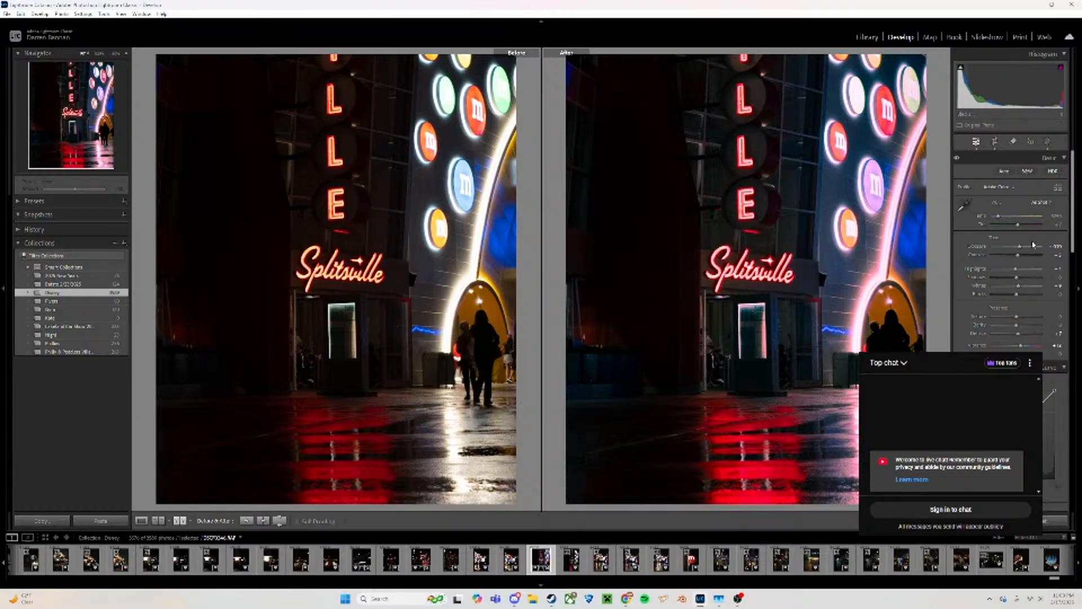
{"action": "left_click", "coordinate": [141, 520]}
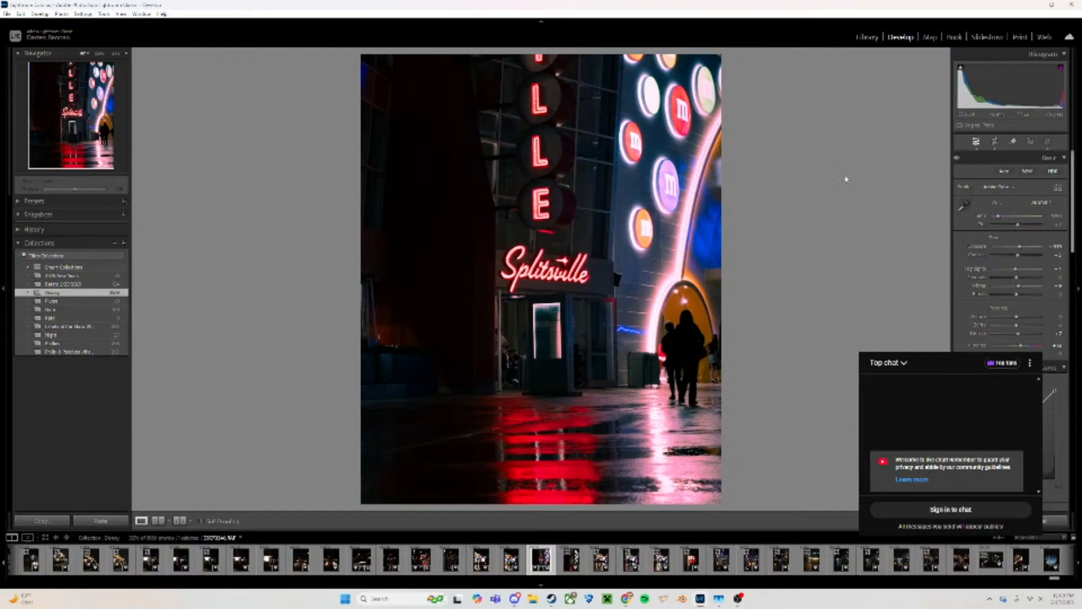
{"action": "left_click", "coordinate": [684, 129]}
{"action": "left_click_drag", "start_coordinate": [621, 187], "coordinate": [620, 197]}
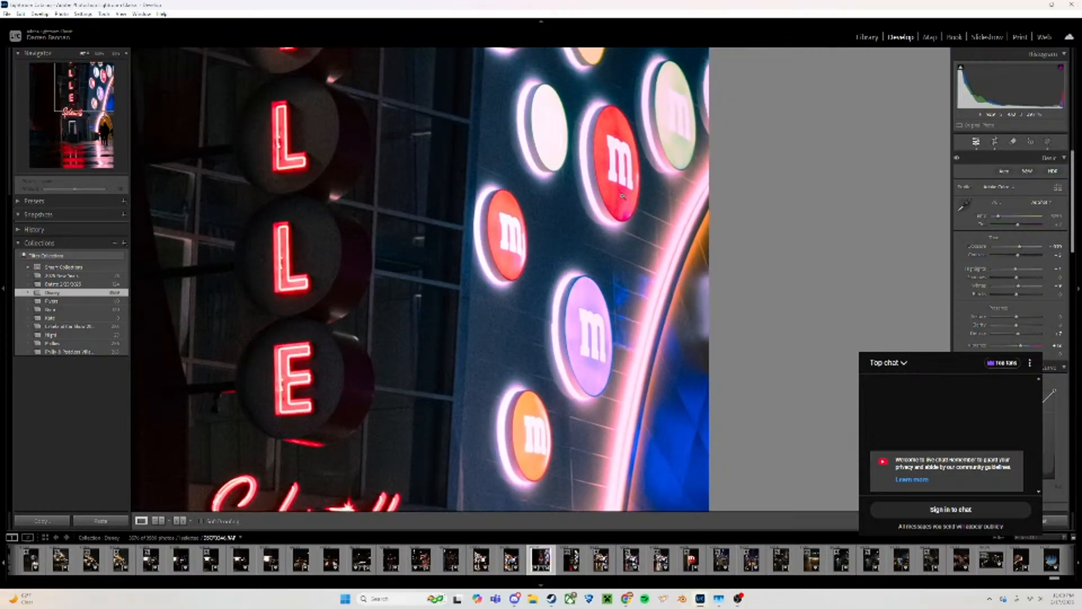
{"action": "left_click", "coordinate": [622, 197]}
{"action": "left_click", "coordinate": [697, 129]}
{"action": "left_click_drag", "start_coordinate": [696, 129], "coordinate": [656, 207]}
Try to mask the illuminated M&M discs together with a single object selection, and undo that mask
{"action": "left_click", "coordinate": [1047, 142]}
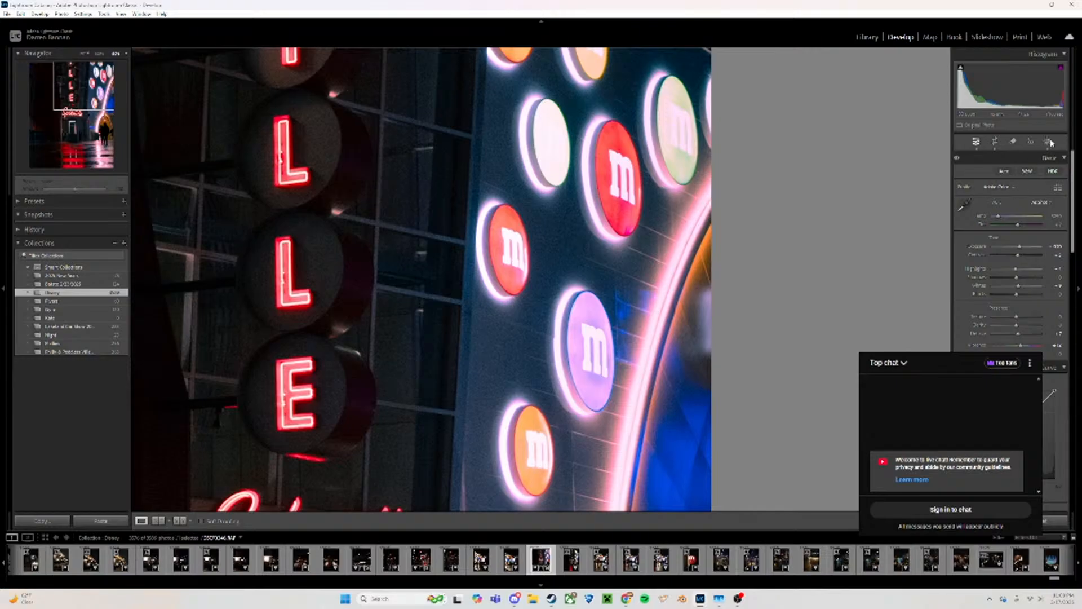
{"action": "left_click", "coordinate": [1048, 142]}
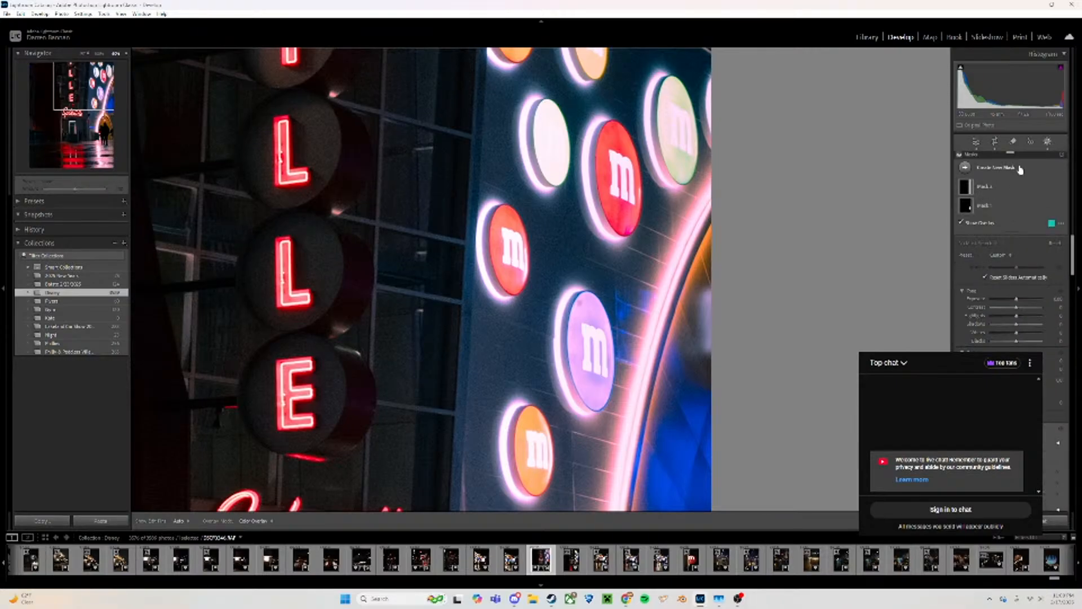
{"action": "left_click", "coordinate": [966, 167]}
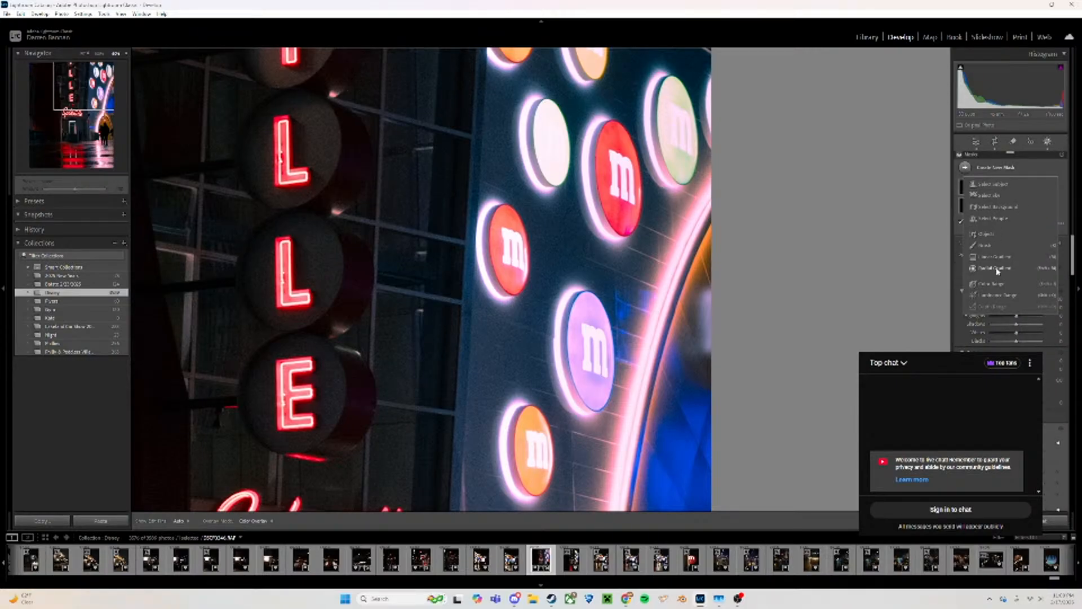
{"action": "left_click", "coordinate": [1001, 235]}
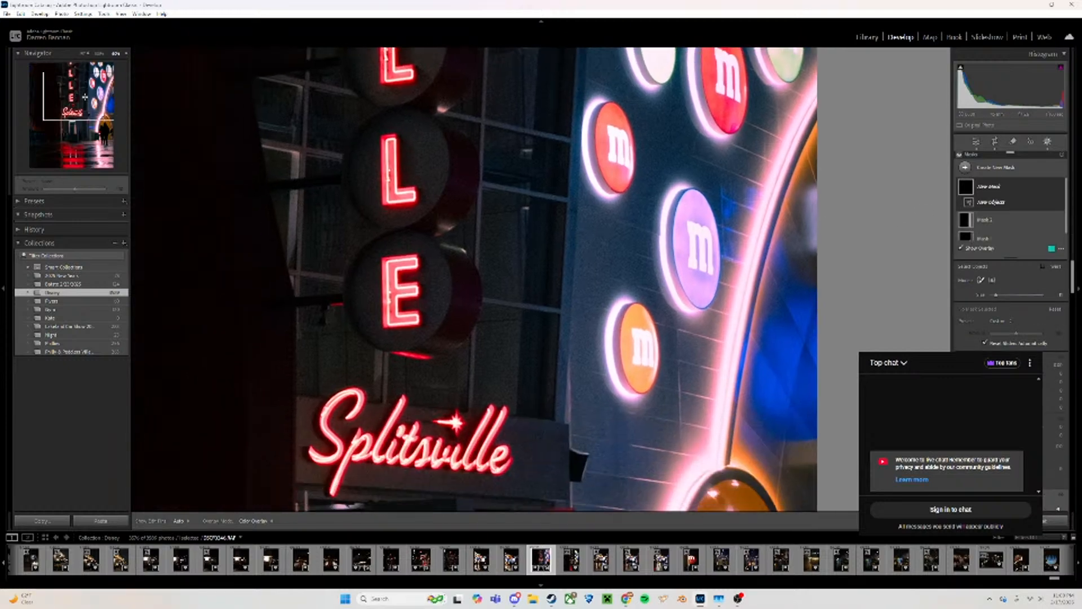
{"action": "key", "text": "z"}
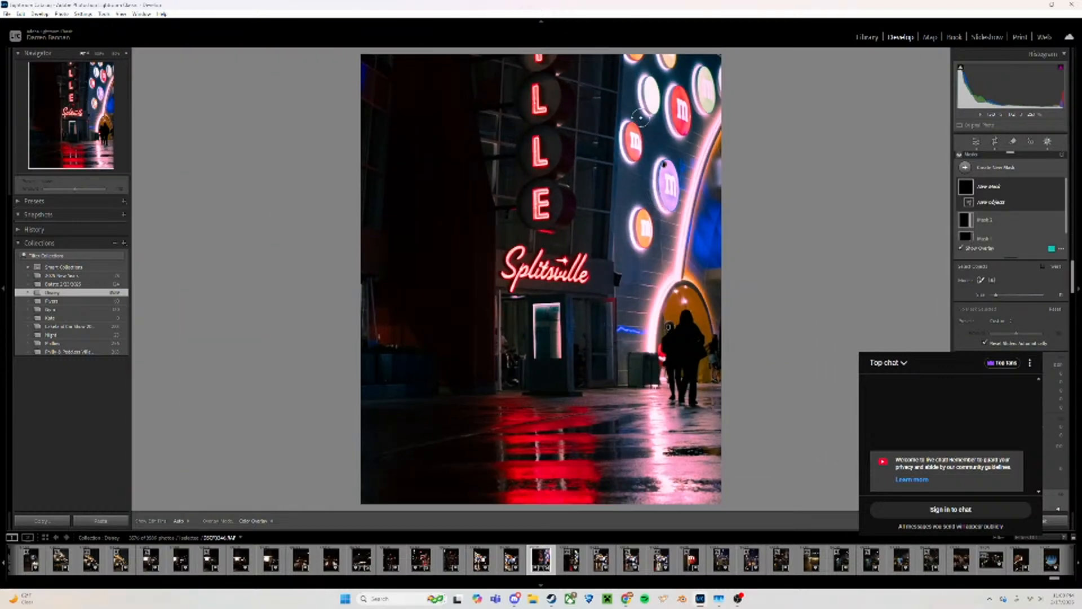
{"action": "mouse_move", "coordinate": [632, 59]}
{"action": "left_mouse_down"}
{"action": "mouse_move", "coordinate": [617, 180]}
{"action": "mouse_move", "coordinate": [623, 266]}
{"action": "mouse_move", "coordinate": [668, 207]}
{"action": "mouse_move", "coordinate": [725, 72]}
{"action": "mouse_move", "coordinate": [654, 57]}
{"action": "left_mouse_up"}
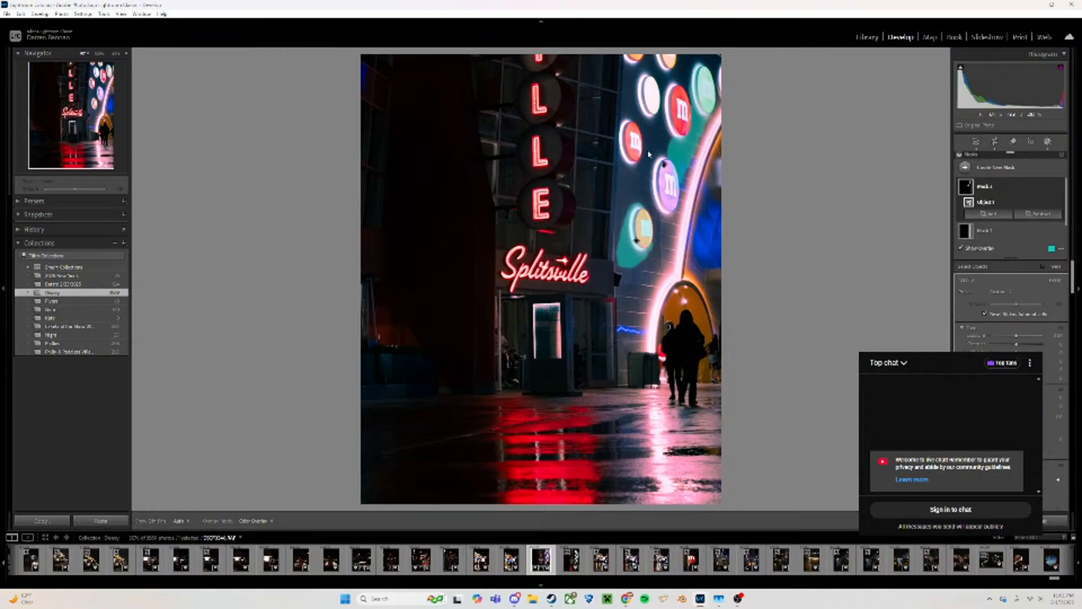
{"action": "key", "text": "ctrl+z"}
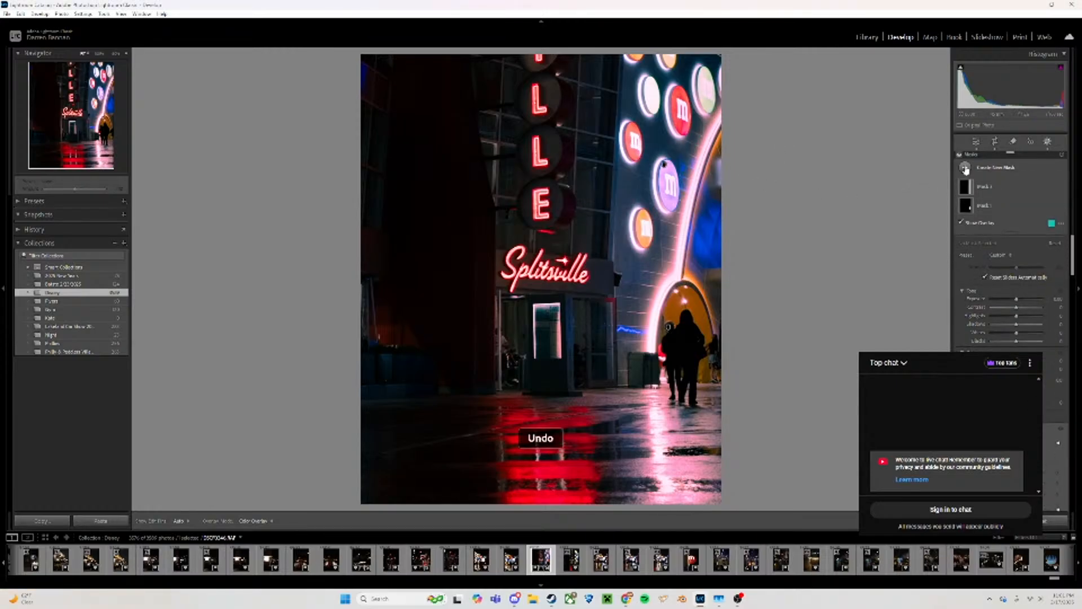
Create a new object mask on the lowest orange M&M disc and add the purple disc above it as a second object
{"action": "left_click", "coordinate": [965, 166]}
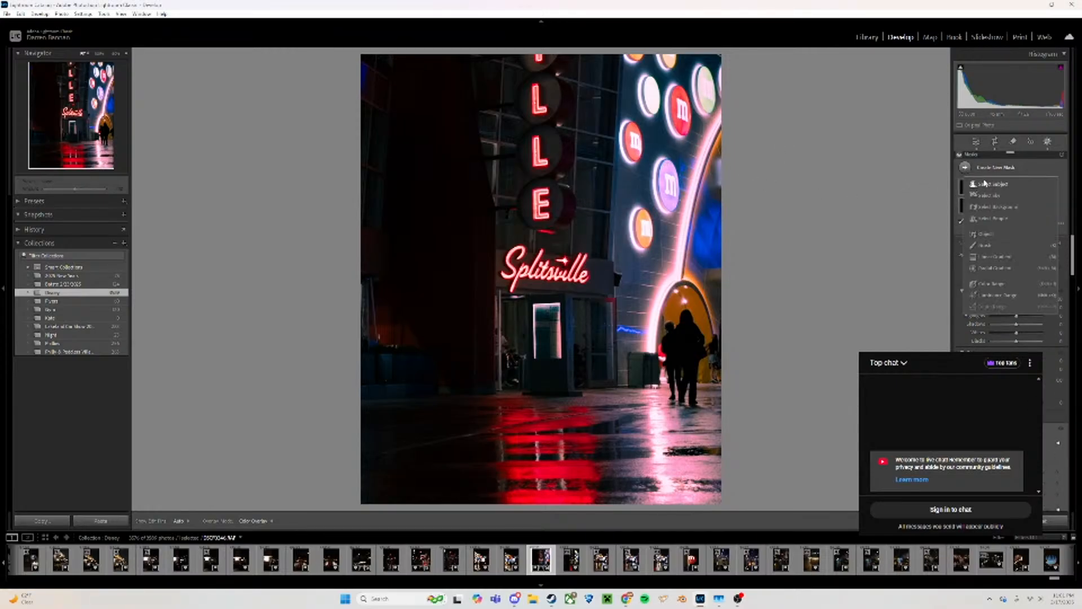
{"action": "left_click", "coordinate": [986, 234]}
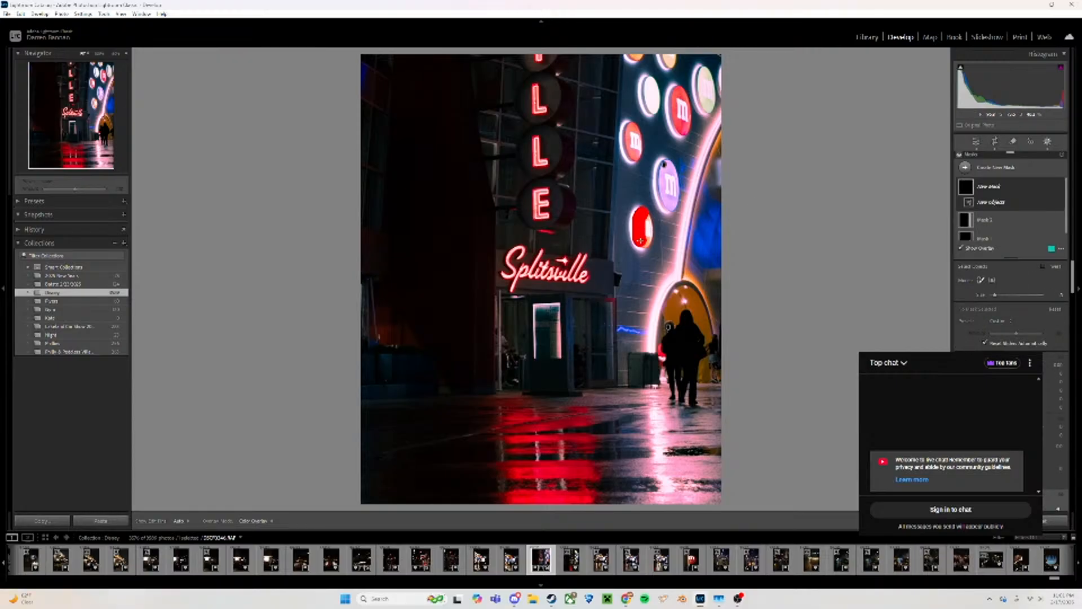
{"action": "left_click", "coordinate": [646, 218]}
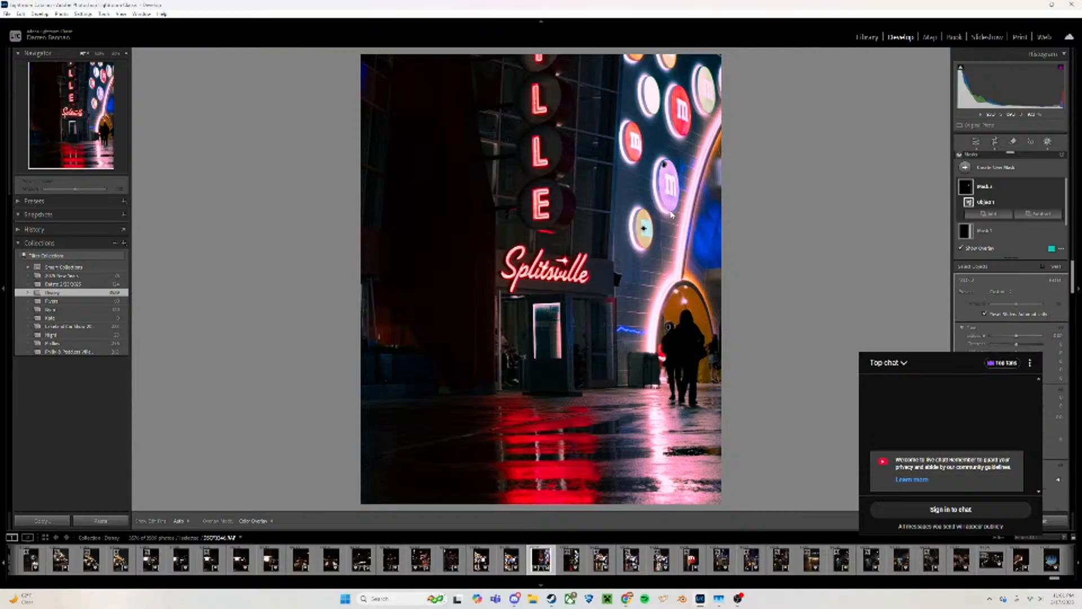
{"action": "left_click", "coordinate": [989, 213]}
{"action": "left_click", "coordinate": [964, 285]}
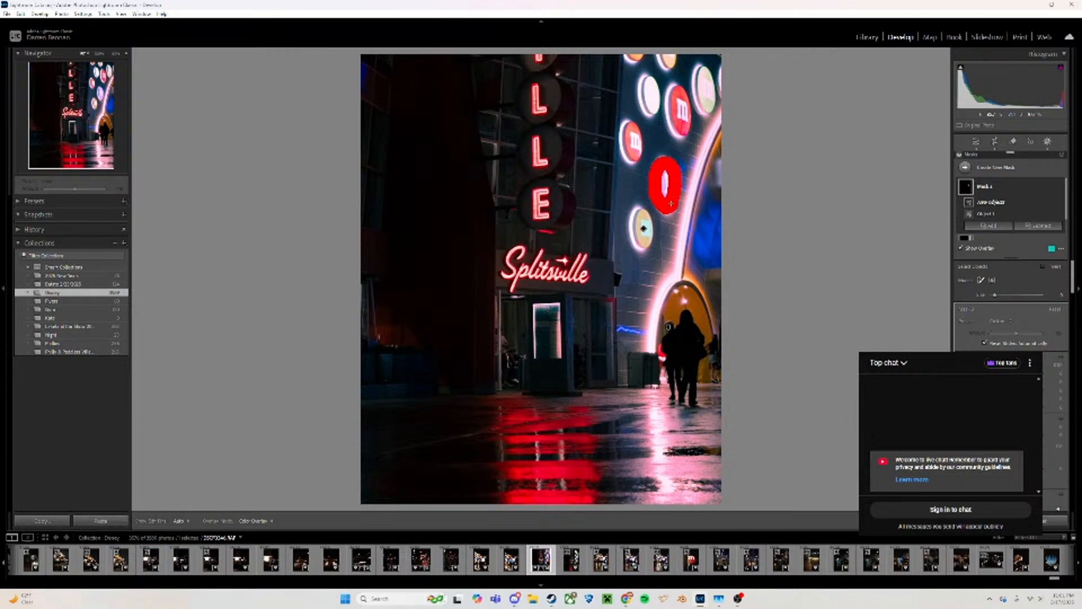
{"action": "left_click", "coordinate": [668, 206]}
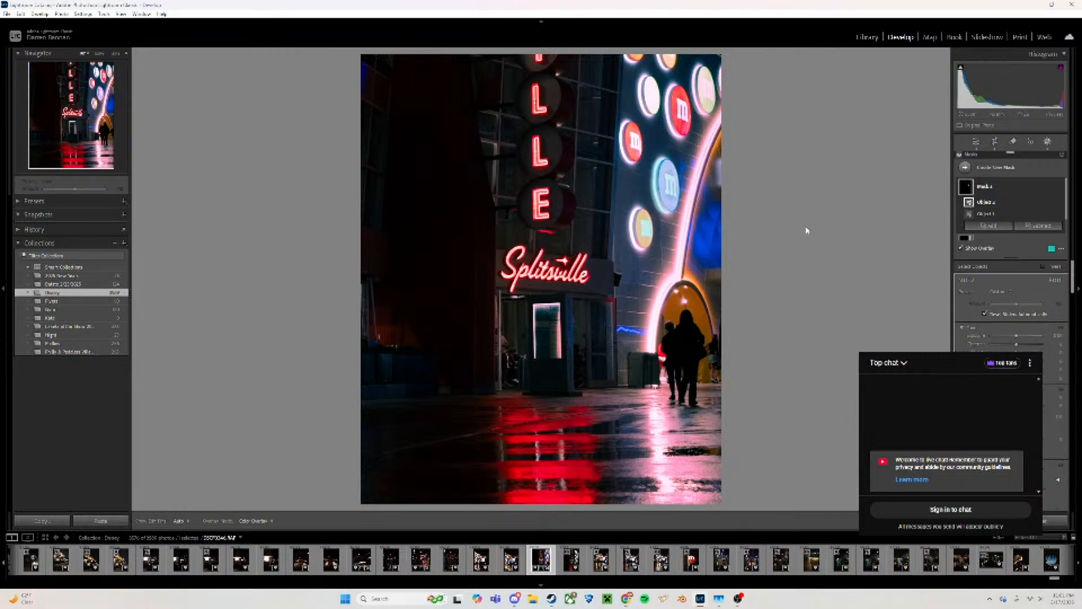
Add the smaller red M&M disc and the white disc above it to the same mask as objects
{"action": "left_click", "coordinate": [987, 225]}
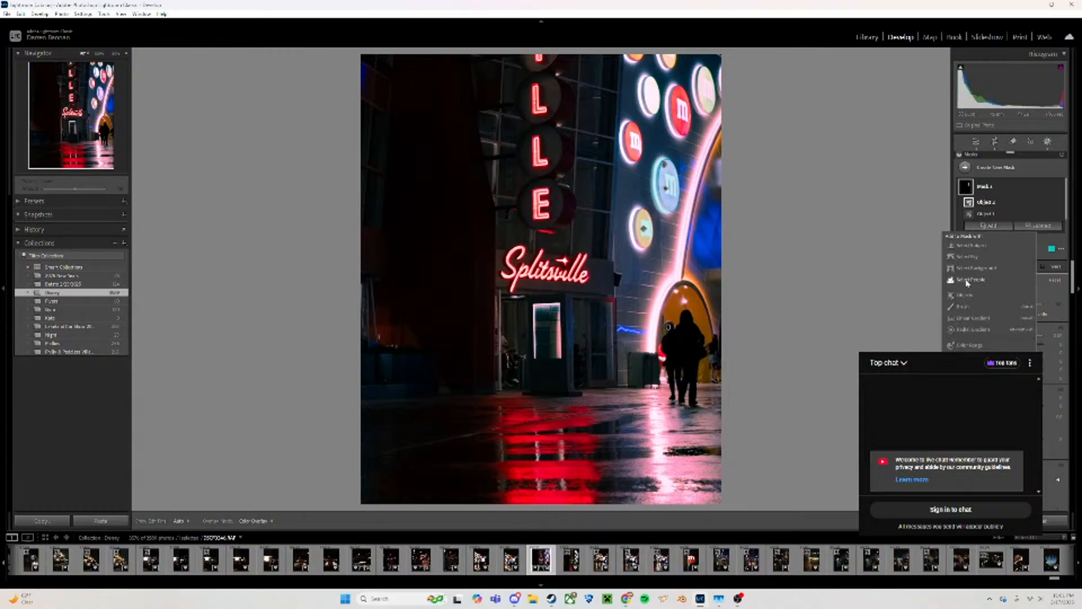
{"action": "left_click", "coordinate": [963, 296]}
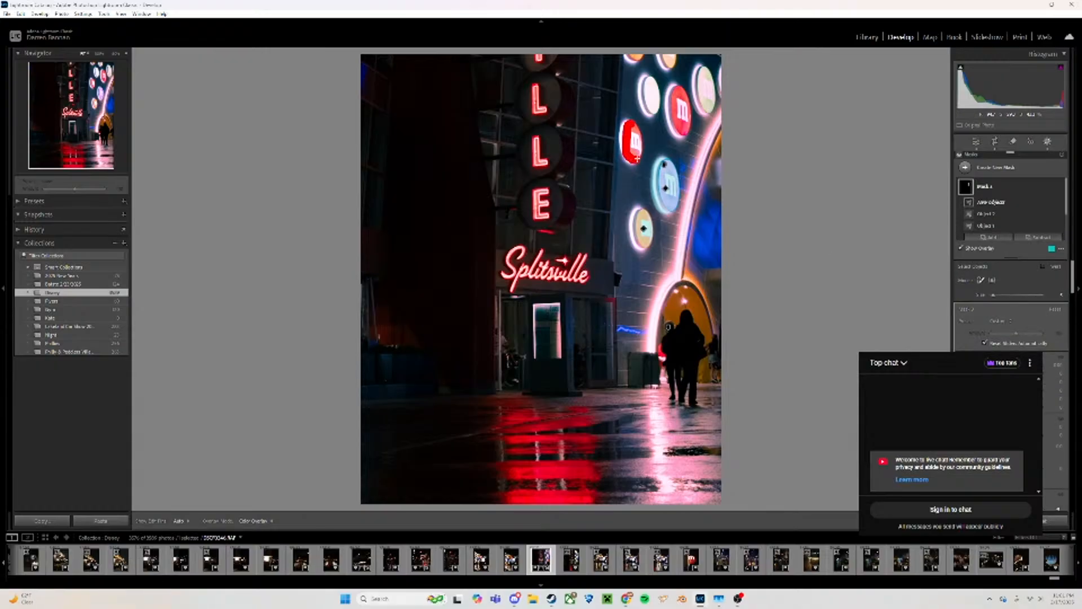
{"action": "left_click", "coordinate": [624, 151]}
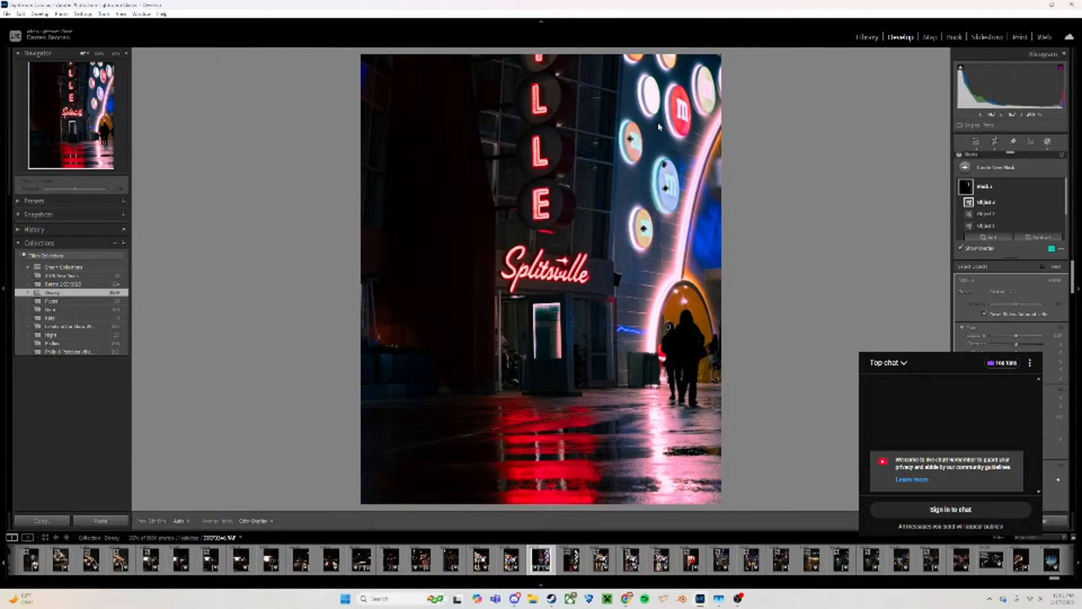
{"action": "left_click", "coordinate": [988, 237]}
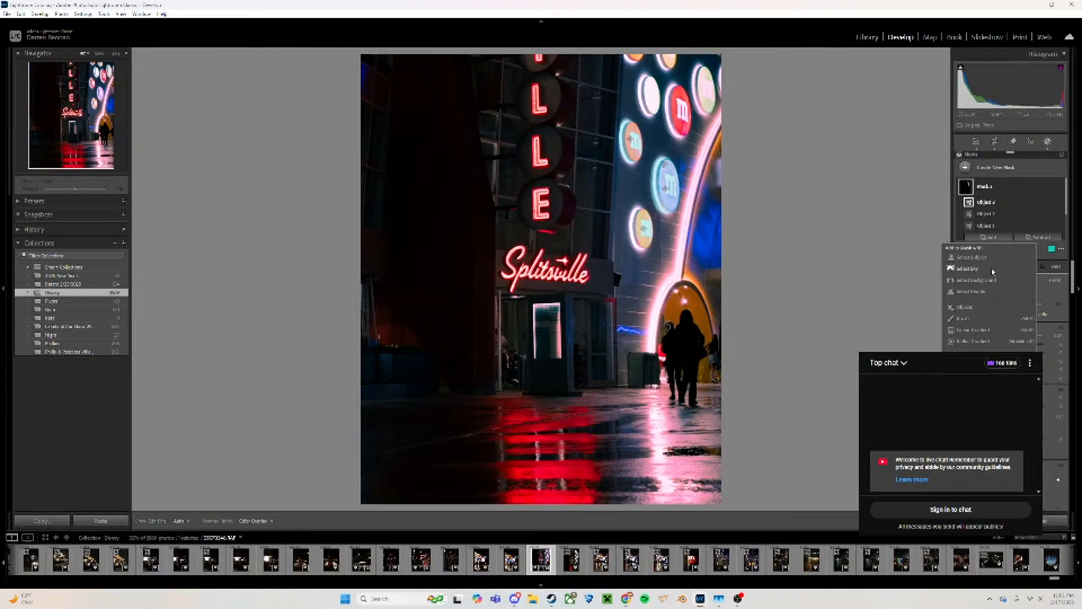
{"action": "left_click", "coordinate": [962, 307]}
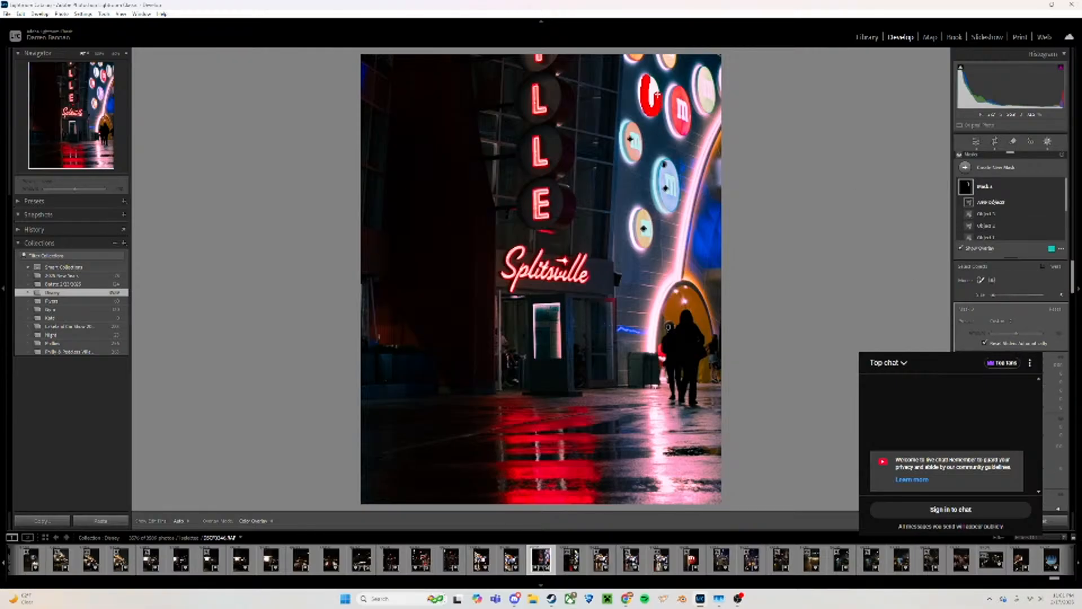
{"action": "left_click", "coordinate": [648, 93]}
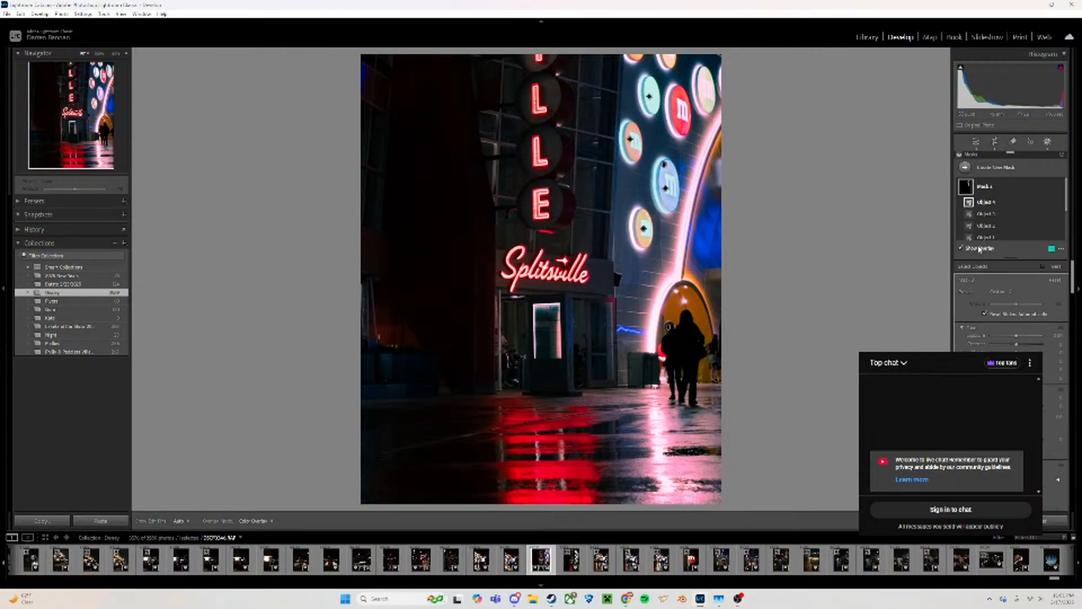
Add the larger red M&M disc and the pale green disc near the photo's right edge to the mask as objects
{"action": "scroll", "coordinate": [986, 226], "scroll_direction": "down", "scroll_amount": 2}
{"action": "left_click", "coordinate": [991, 211]}
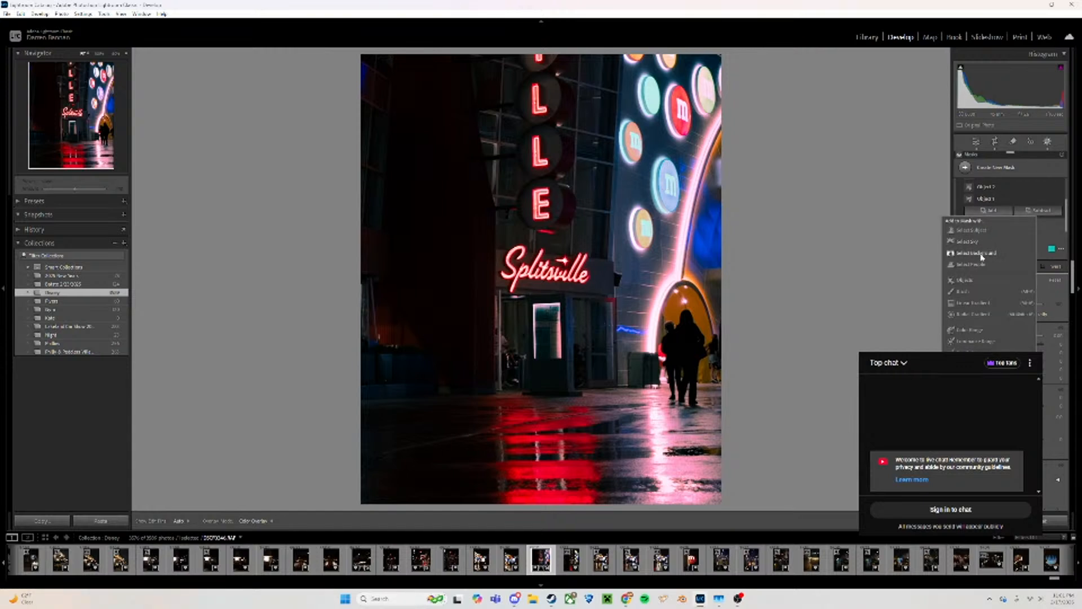
{"action": "left_click", "coordinate": [965, 280]}
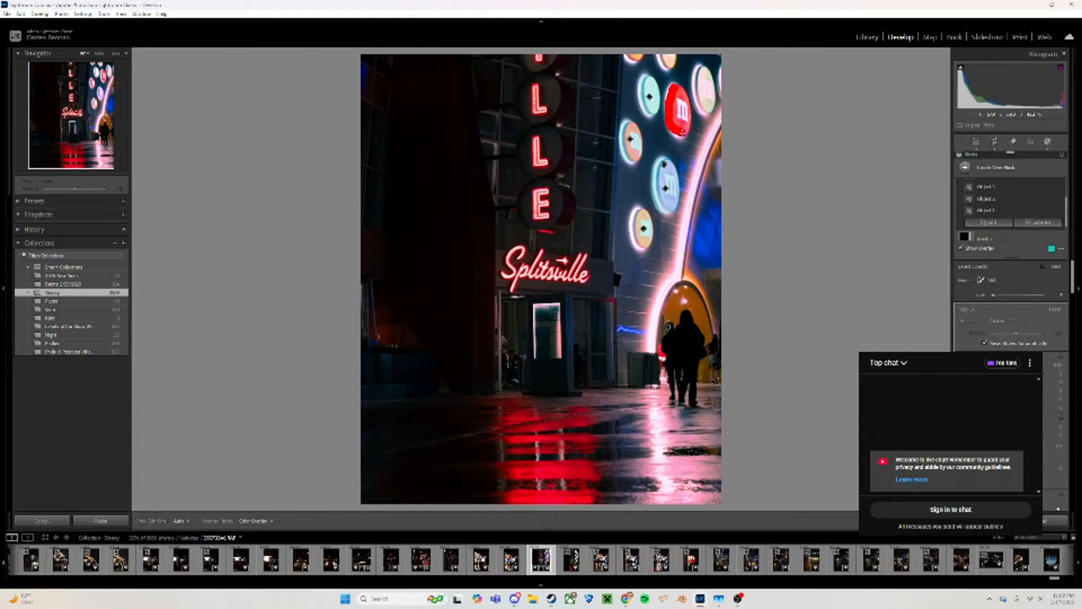
{"action": "left_click_drag", "start_coordinate": [673, 90], "coordinate": [676, 96]}
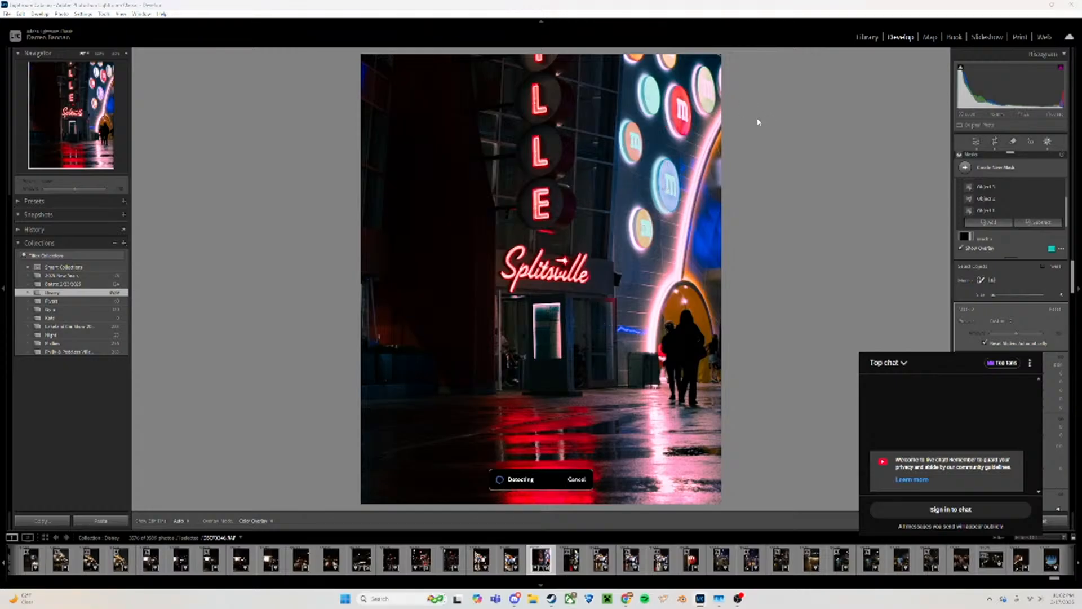
{"action": "left_click", "coordinate": [997, 223]}
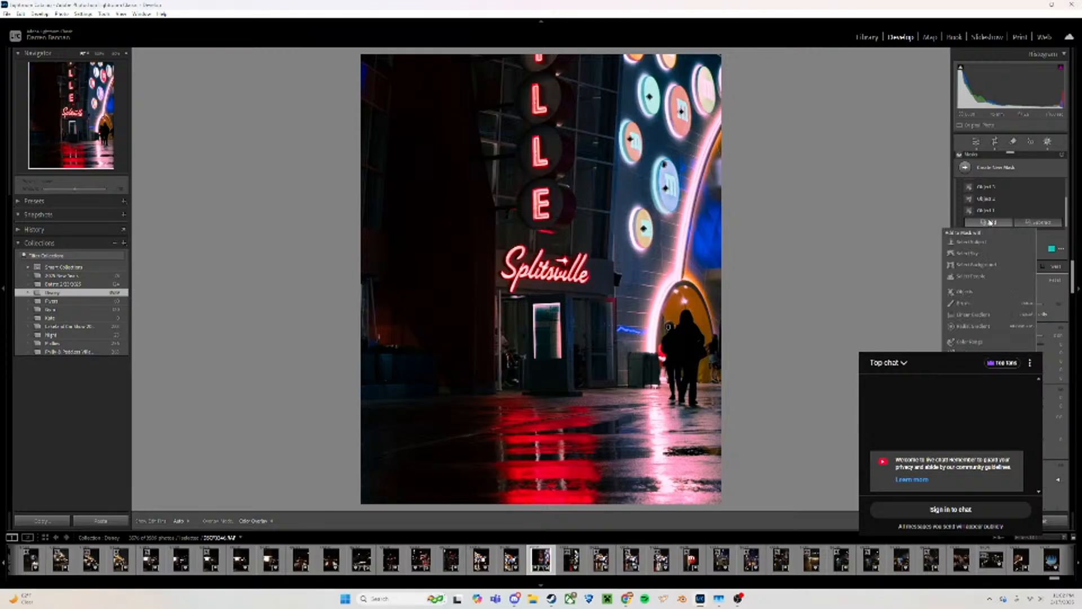
{"action": "left_click", "coordinate": [975, 292]}
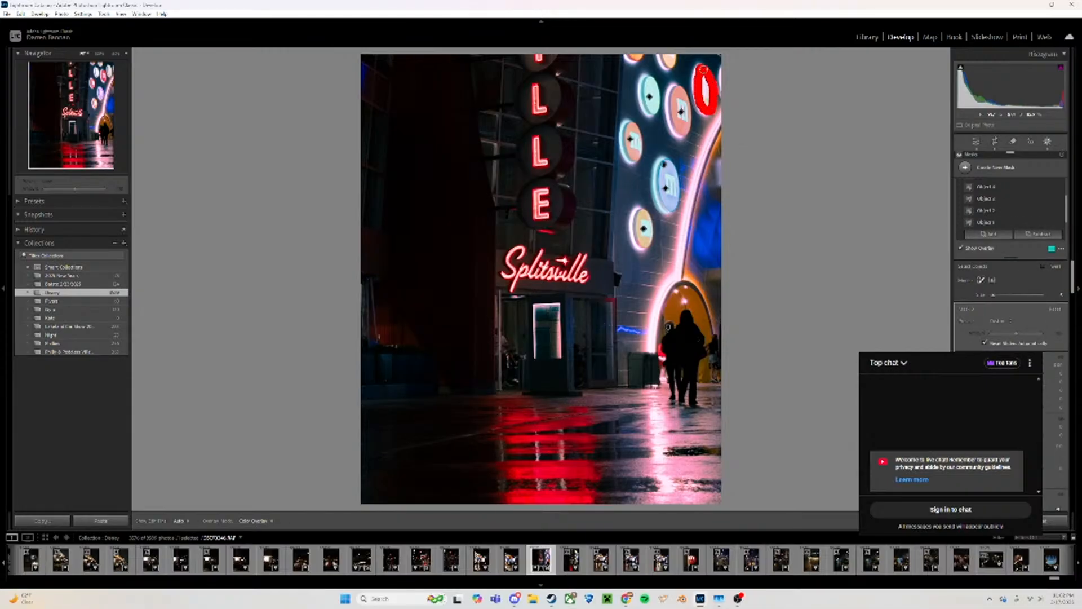
{"action": "left_click_drag", "start_coordinate": [703, 69], "coordinate": [705, 72]}
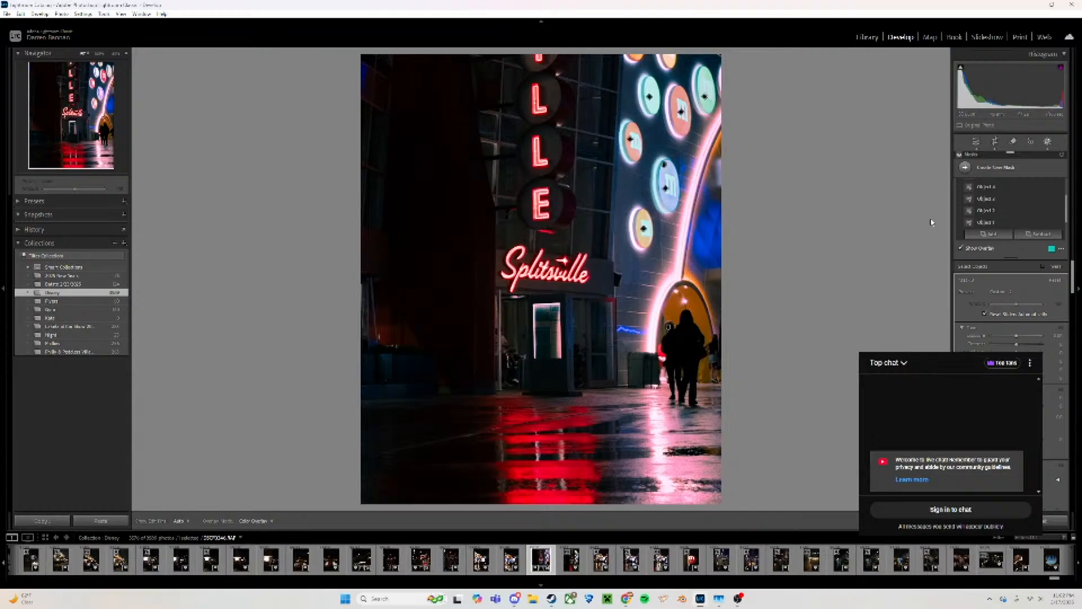
Add the yellow disc and the cropped orange disc at the photo's upper edge to the mask as objects
{"action": "left_click", "coordinate": [1007, 234]}
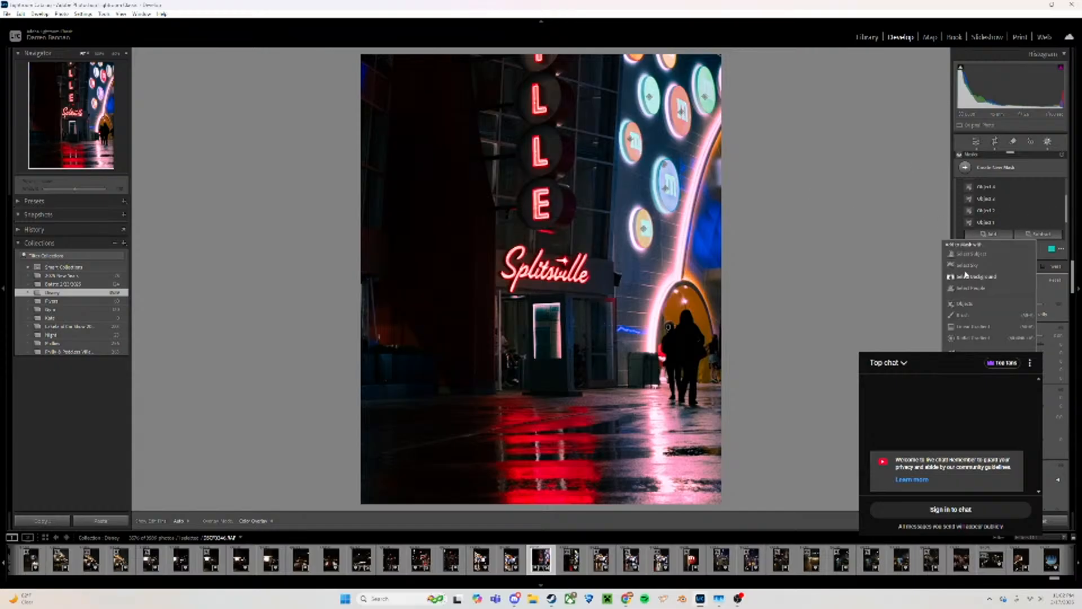
{"action": "left_click", "coordinate": [964, 303]}
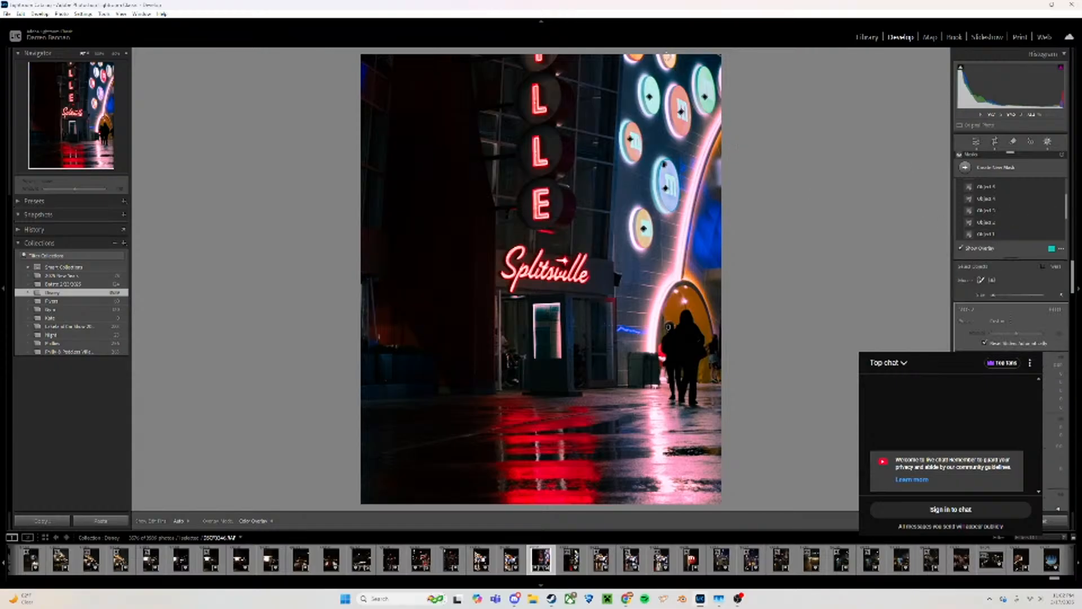
{"action": "left_click_drag", "start_coordinate": [667, 57], "coordinate": [670, 60]}
{"action": "scroll", "coordinate": [987, 226], "scroll_direction": "down", "scroll_amount": 1}
{"action": "left_click", "coordinate": [984, 220]}
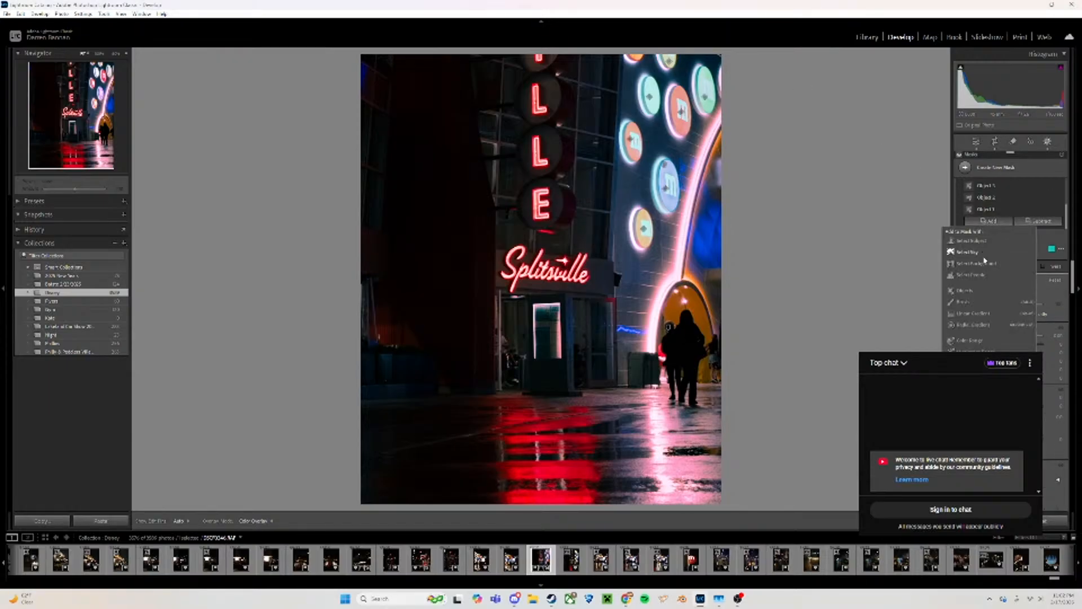
{"action": "left_click", "coordinate": [979, 290]}
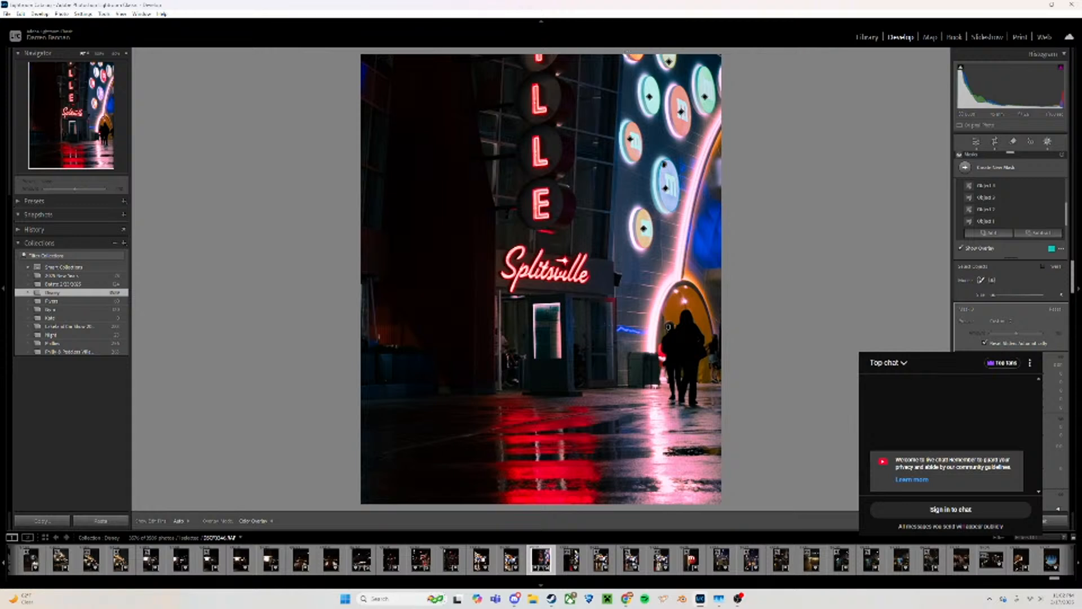
{"action": "left_click_drag", "start_coordinate": [642, 54], "coordinate": [631, 54]}
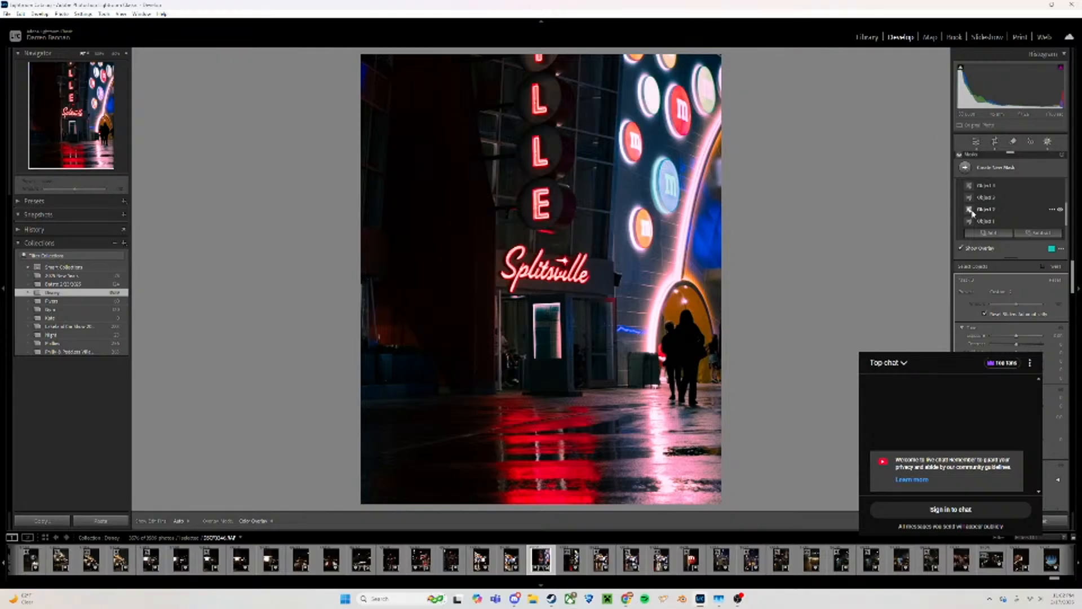
Add one more object selection on the upper part of the purple M&M disc to the same mask
{"action": "left_click", "coordinate": [988, 232]}
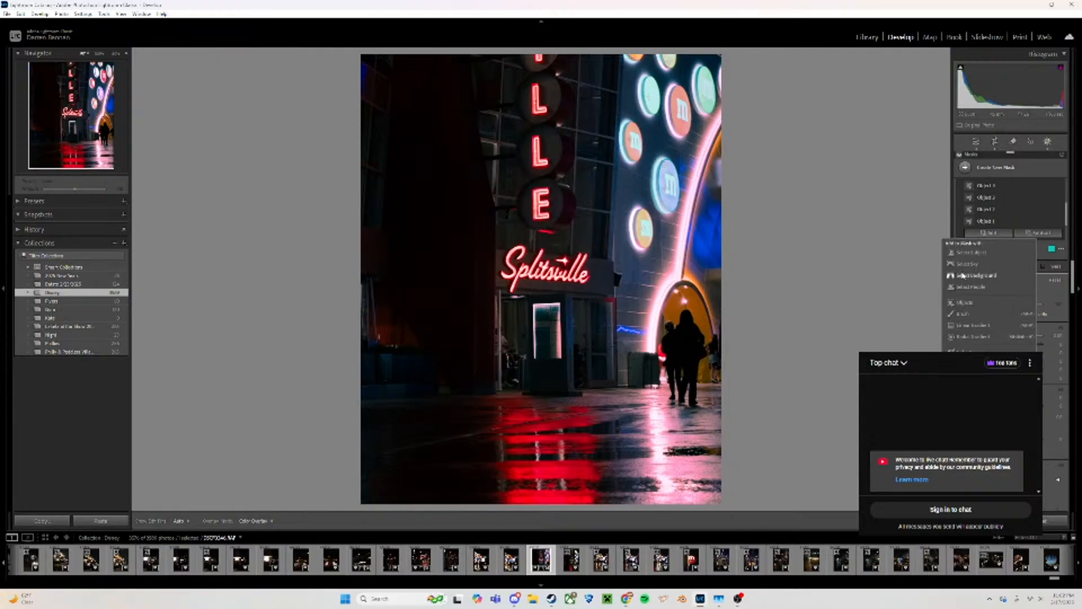
{"action": "left_click", "coordinate": [968, 302]}
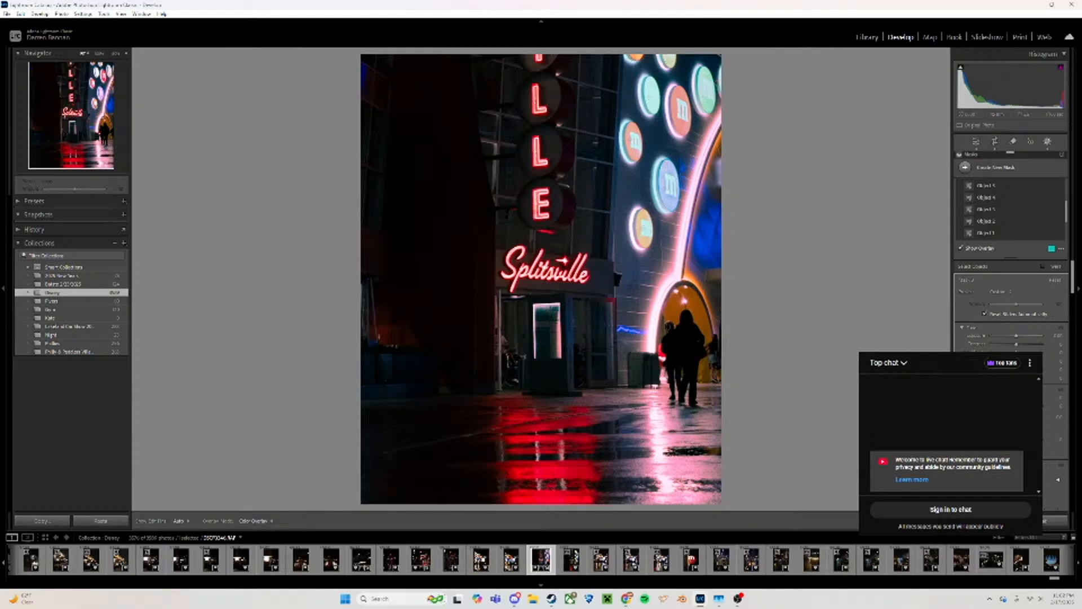
{"action": "left_click", "coordinate": [692, 210]}
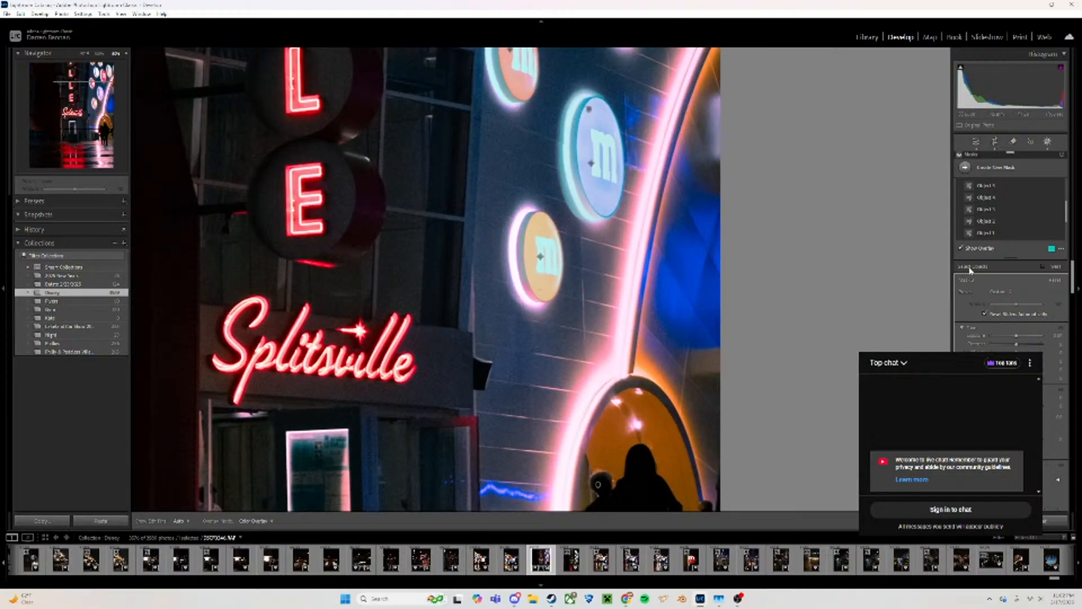
{"action": "left_click", "coordinate": [985, 186]}
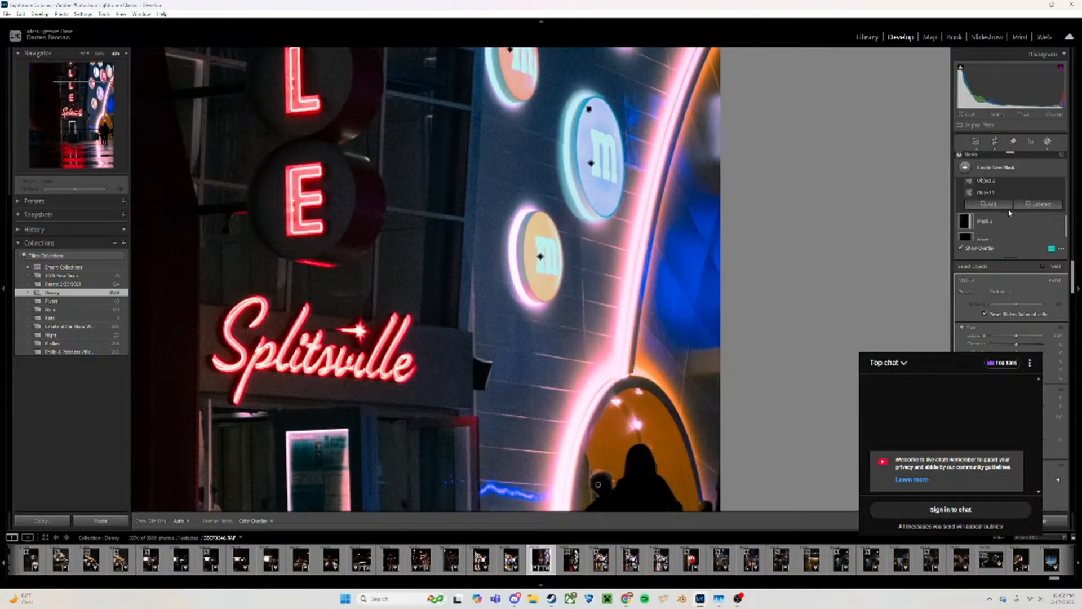
{"action": "left_click", "coordinate": [995, 194]}
{"action": "double_click", "coordinate": [985, 192]}
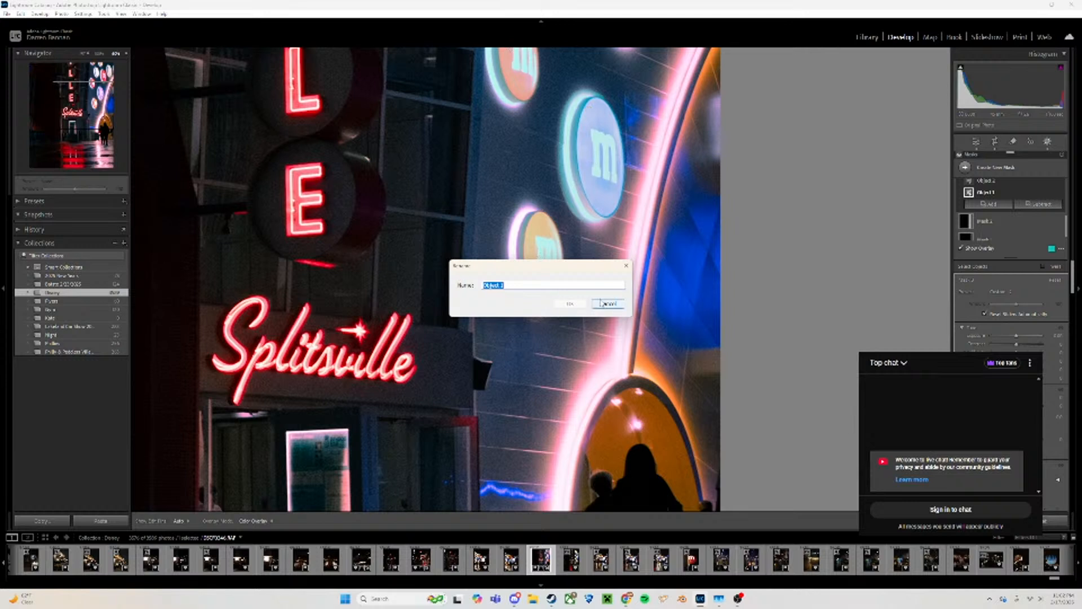
{"action": "key", "text": "Escape"}
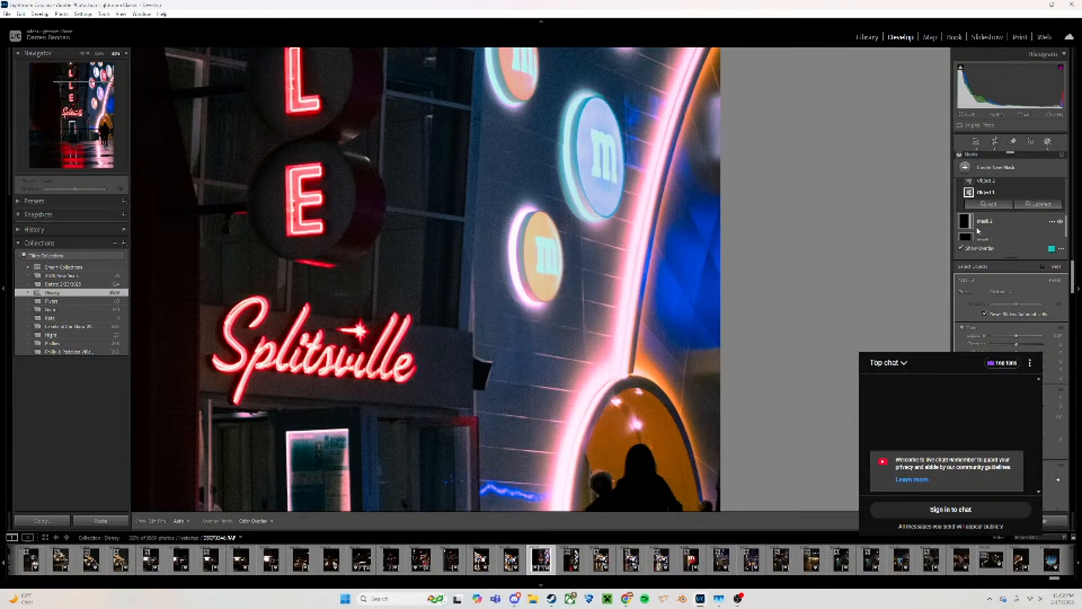
{"action": "scroll", "coordinate": [1000, 193], "scroll_direction": "up", "scroll_amount": 4}
{"action": "left_click", "coordinate": [1000, 192]}
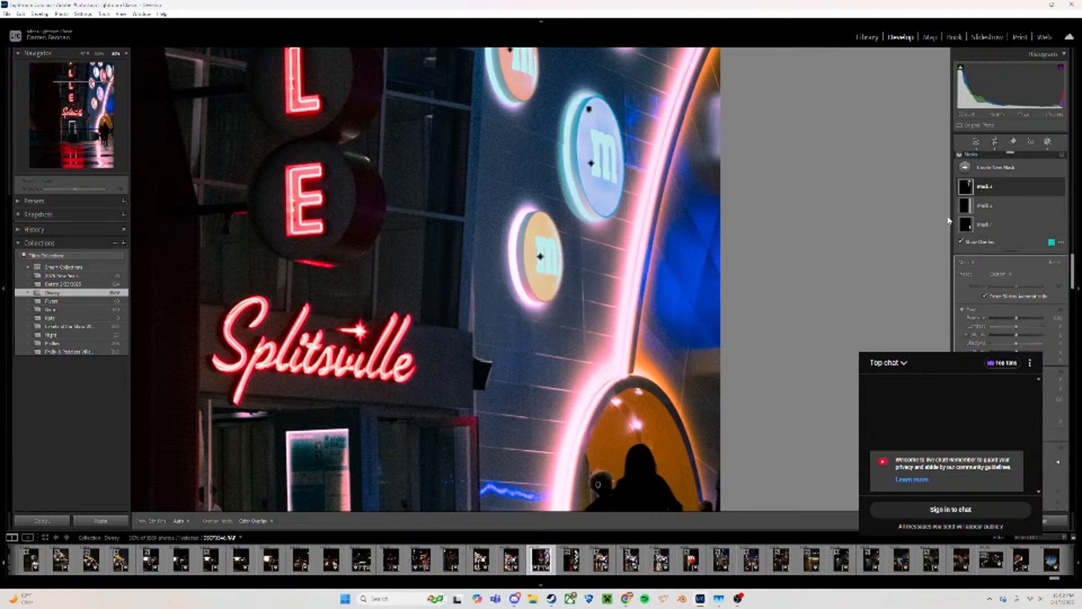
Reselect the M&M disc mask and reshape its blue tone curve around the midtones with the mask overlay hidden
{"action": "left_click", "coordinate": [996, 184]}
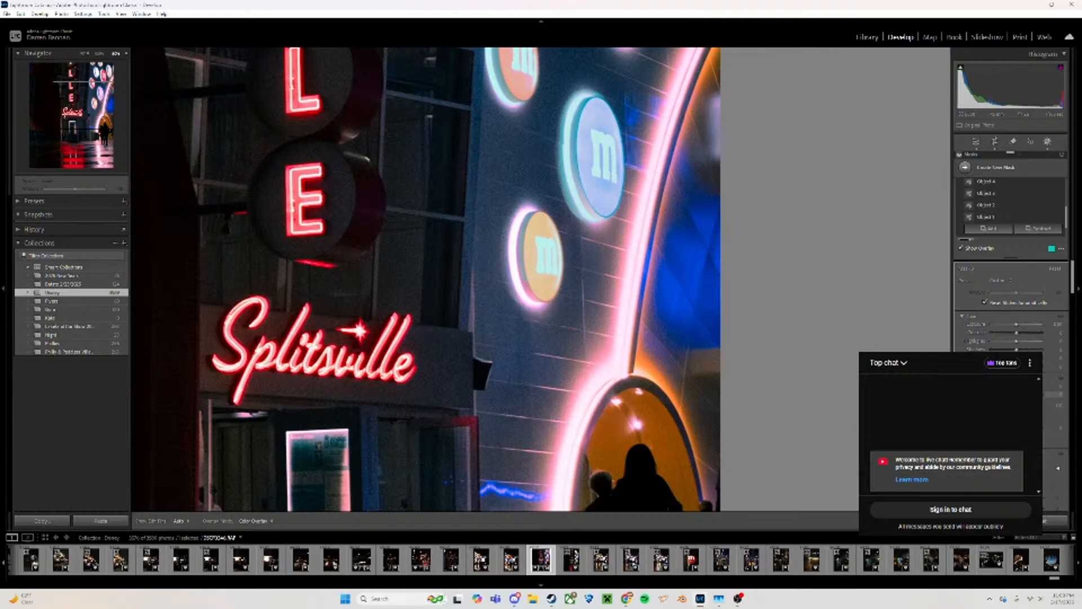
{"action": "scroll", "coordinate": [1008, 304], "scroll_direction": "down", "scroll_amount": 3}
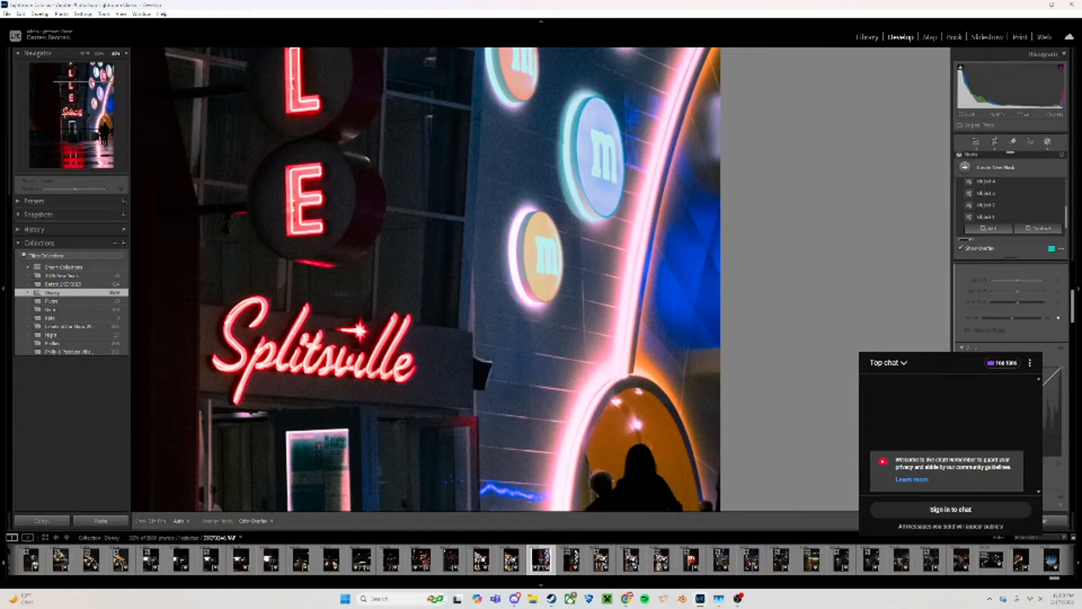
{"action": "scroll", "coordinate": [1009, 315], "scroll_direction": "down", "scroll_amount": 3}
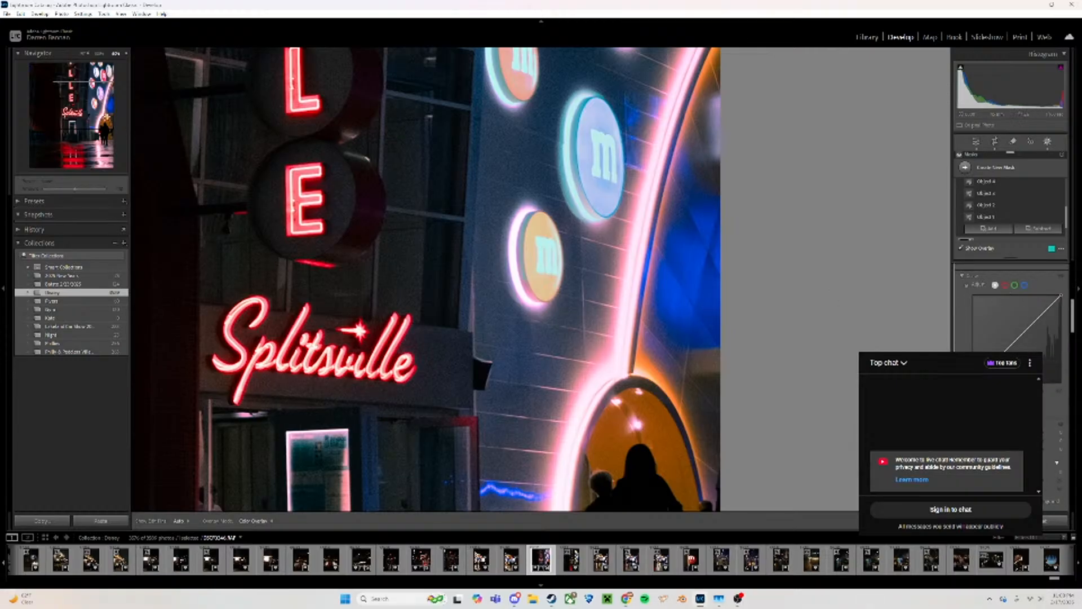
{"action": "left_click", "coordinate": [686, 288]}
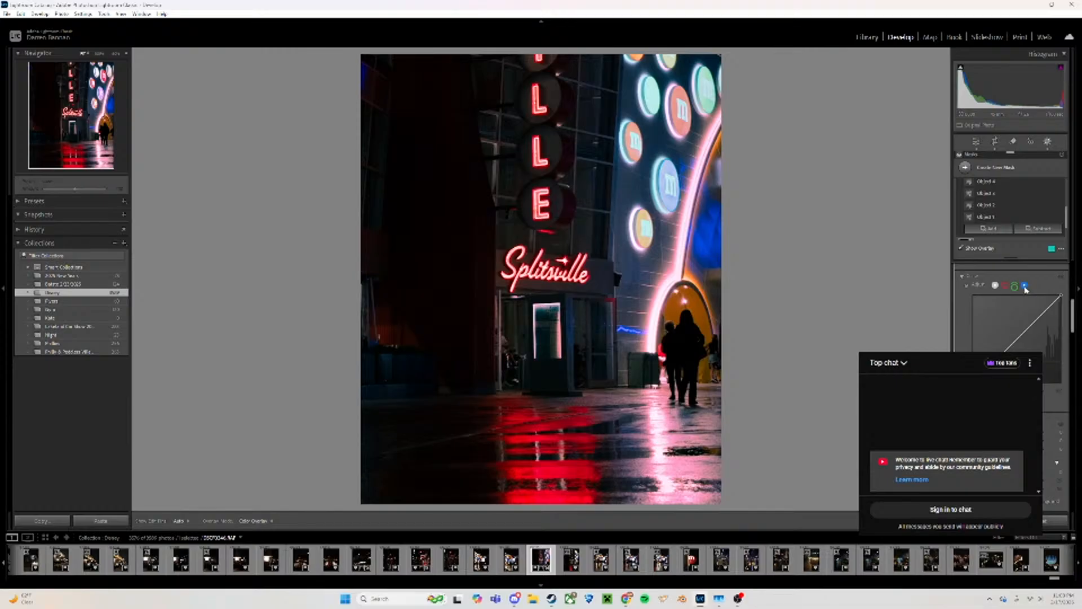
{"action": "left_click", "coordinate": [1025, 286]}
{"action": "left_click_drag", "start_coordinate": [1004, 352], "coordinate": [1002, 347]}
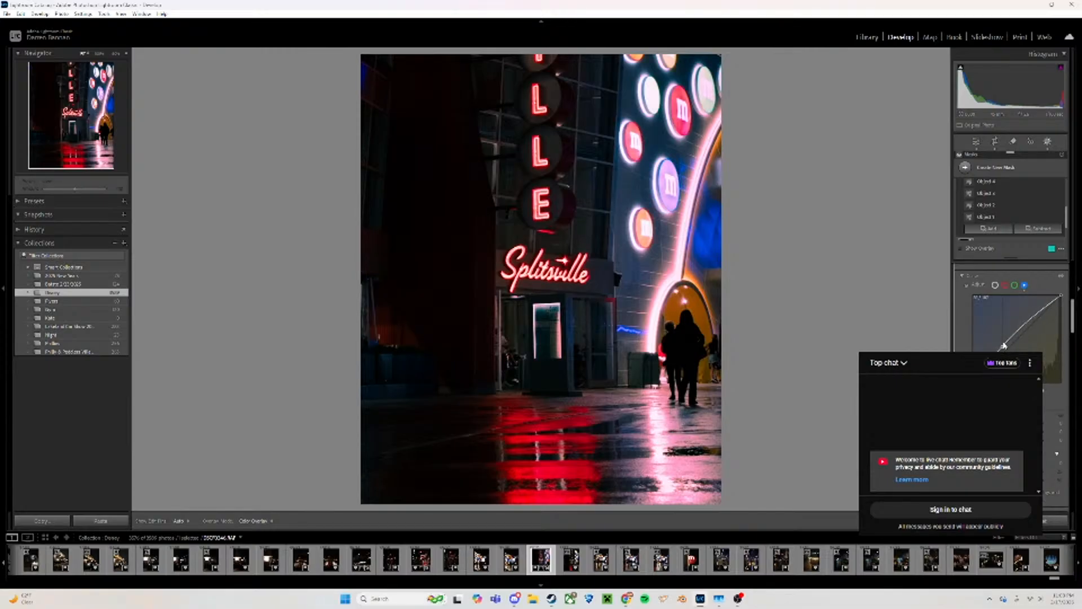
{"action": "left_click", "coordinate": [963, 249]}
{"action": "left_click", "coordinate": [962, 249]}
{"action": "mouse_move", "coordinate": [1002, 347]}
{"action": "left_mouse_down"}
{"action": "mouse_move", "coordinate": [1003, 332]}
{"action": "mouse_move", "coordinate": [1042, 358]}
{"action": "mouse_move", "coordinate": [1007, 328]}
{"action": "mouse_move", "coordinate": [1062, 387]}
{"action": "mouse_move", "coordinate": [1006, 338]}
{"action": "mouse_move", "coordinate": [1022, 337]}
{"action": "mouse_move", "coordinate": [1022, 351]}
{"action": "mouse_move", "coordinate": [1013, 330]}
{"action": "mouse_move", "coordinate": [1013, 344]}
{"action": "left_mouse_up"}
Lower the M&M mask's red tone curve through the midtones and highlights
{"action": "left_click", "coordinate": [1014, 286]}
{"action": "left_click", "coordinate": [1005, 287]}
{"action": "mouse_move", "coordinate": [1013, 346]}
{"action": "left_mouse_down"}
{"action": "mouse_move", "coordinate": [1003, 326]}
{"action": "mouse_move", "coordinate": [1031, 345]}
{"action": "left_mouse_up"}
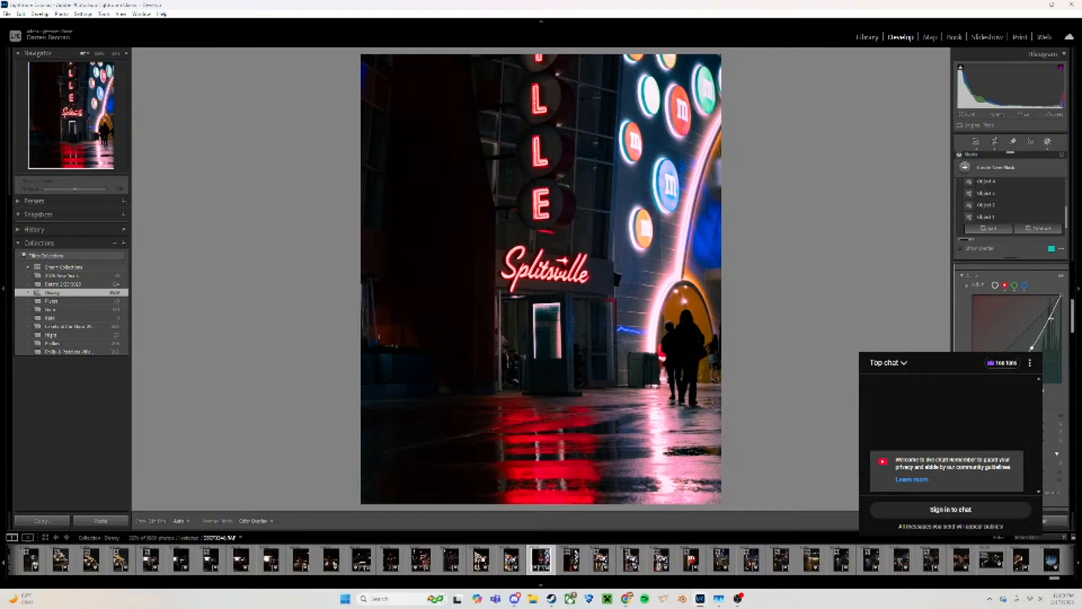
{"action": "left_click_drag", "start_coordinate": [1049, 321], "coordinate": [1054, 329]}
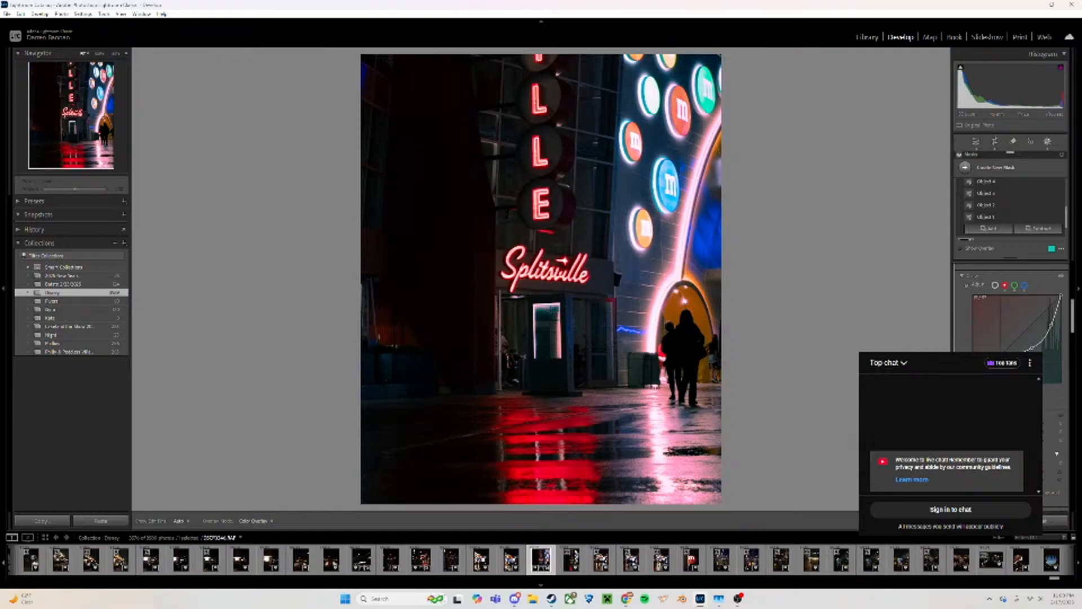
{"action": "mouse_move", "coordinate": [999, 359]}
{"action": "left_mouse_down"}
{"action": "mouse_move", "coordinate": [998, 349]}
{"action": "mouse_move", "coordinate": [1013, 371]}
{"action": "mouse_move", "coordinate": [997, 331]}
{"action": "mouse_move", "coordinate": [1007, 353]}
{"action": "left_mouse_up"}
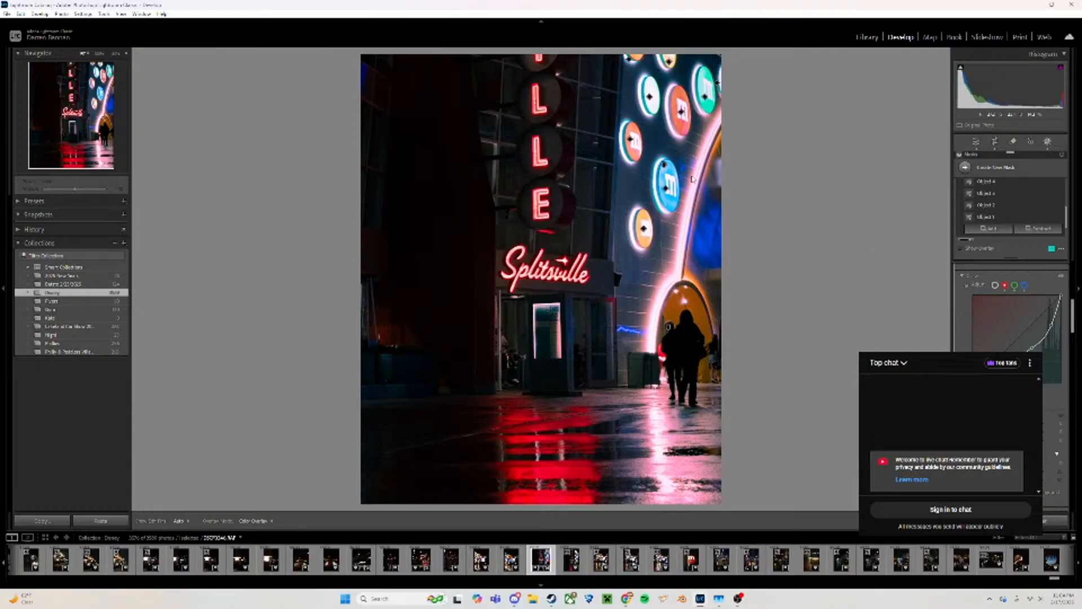
Show a side-by-side before/after view and raise the midtone and highlight points of the M&M mask's red tone curve
{"action": "left_click", "coordinate": [975, 142]}
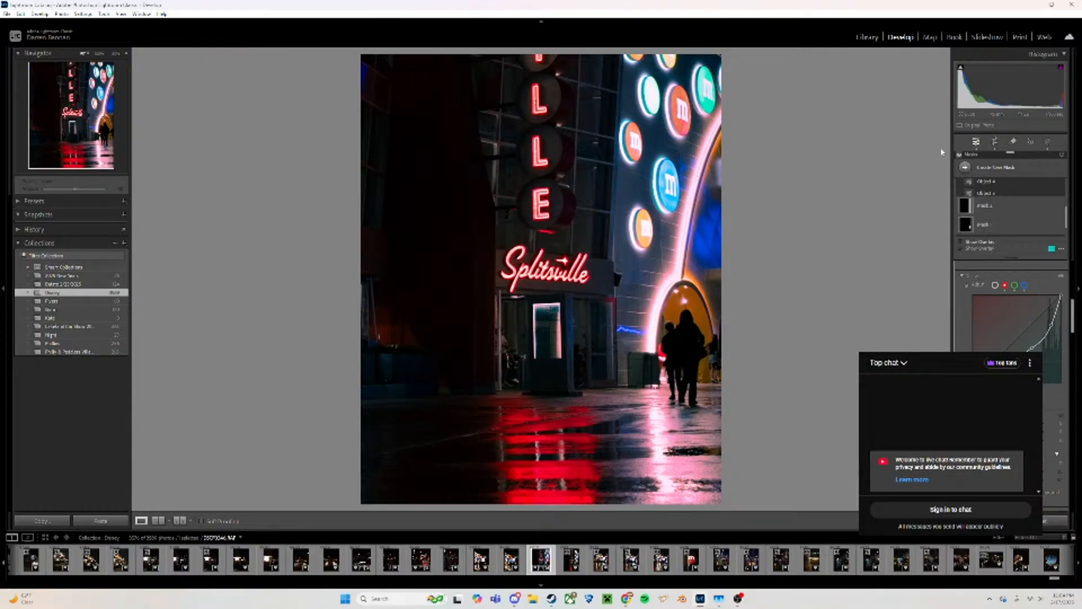
{"action": "left_click", "coordinate": [179, 519]}
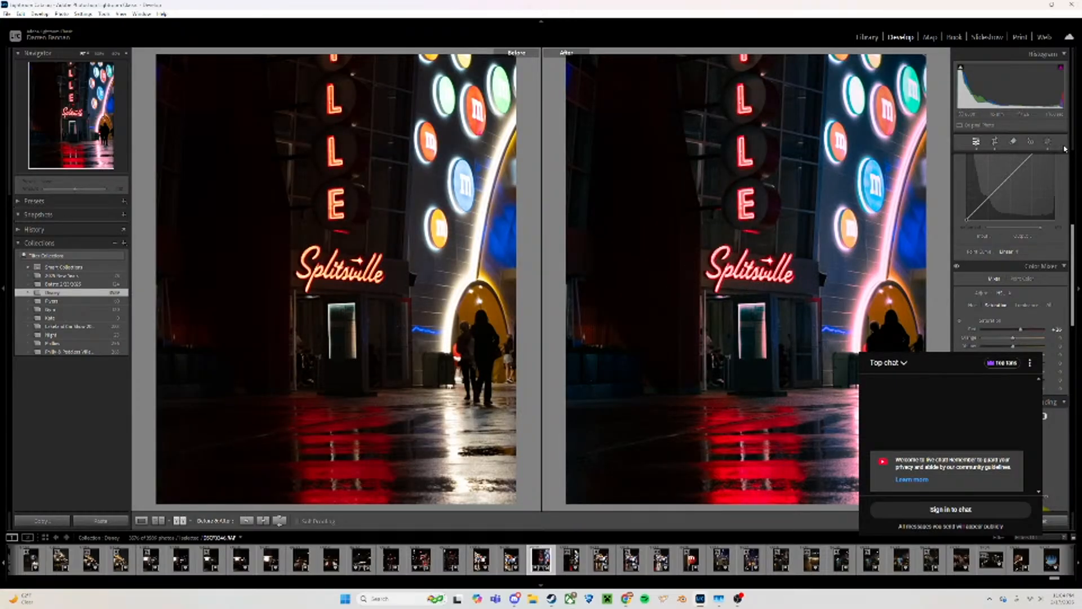
{"action": "left_click", "coordinate": [1048, 141]}
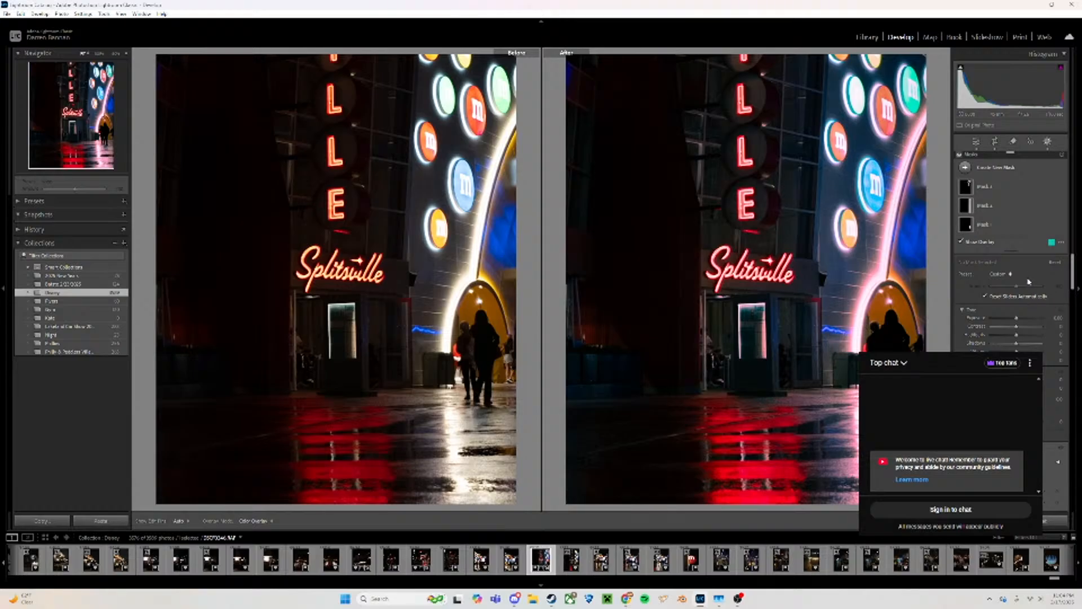
{"action": "scroll", "coordinate": [1005, 310], "scroll_direction": "down", "scroll_amount": 5}
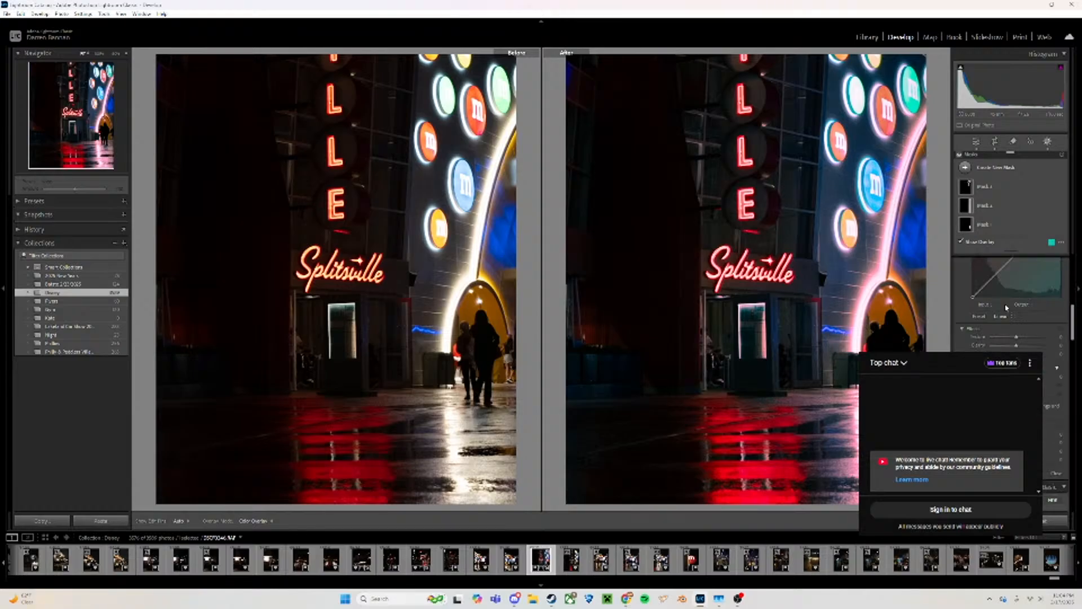
{"action": "left_click", "coordinate": [986, 187]}
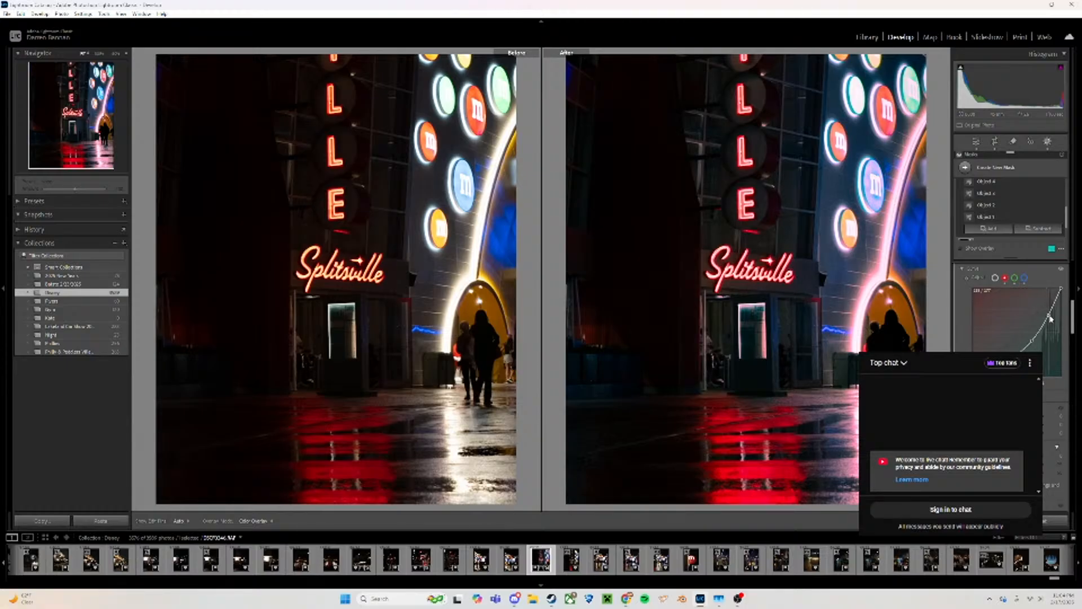
{"action": "left_click_drag", "start_coordinate": [1031, 342], "coordinate": [1052, 309]}
{"action": "left_click", "coordinate": [1050, 319]}
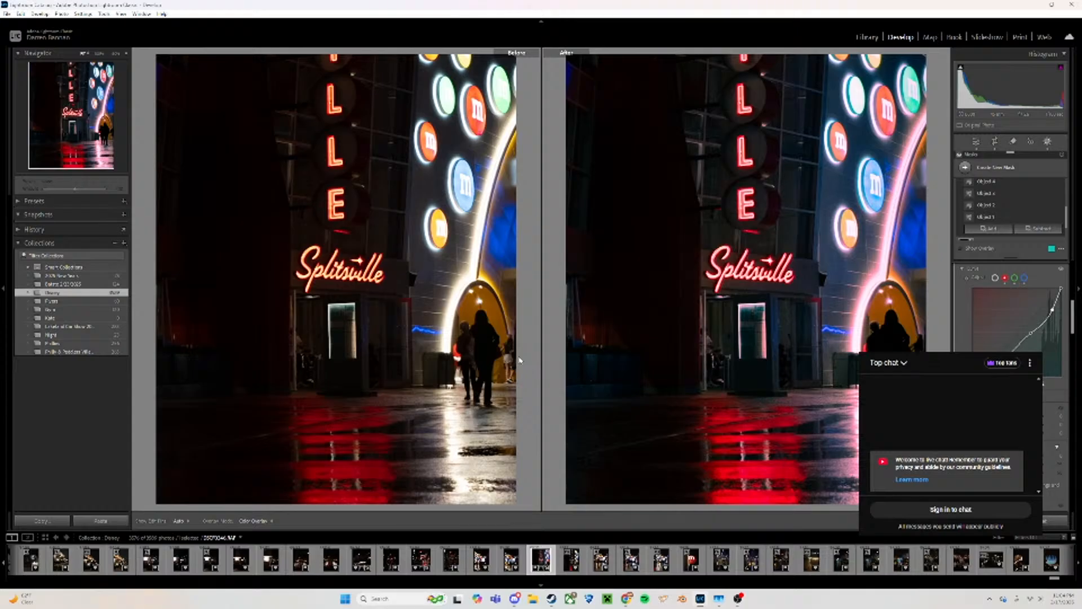
Raise the M&M mask's green tone curve at the midtones and highlights, and compare the discs up close with the original
{"action": "left_click", "coordinate": [1014, 278]}
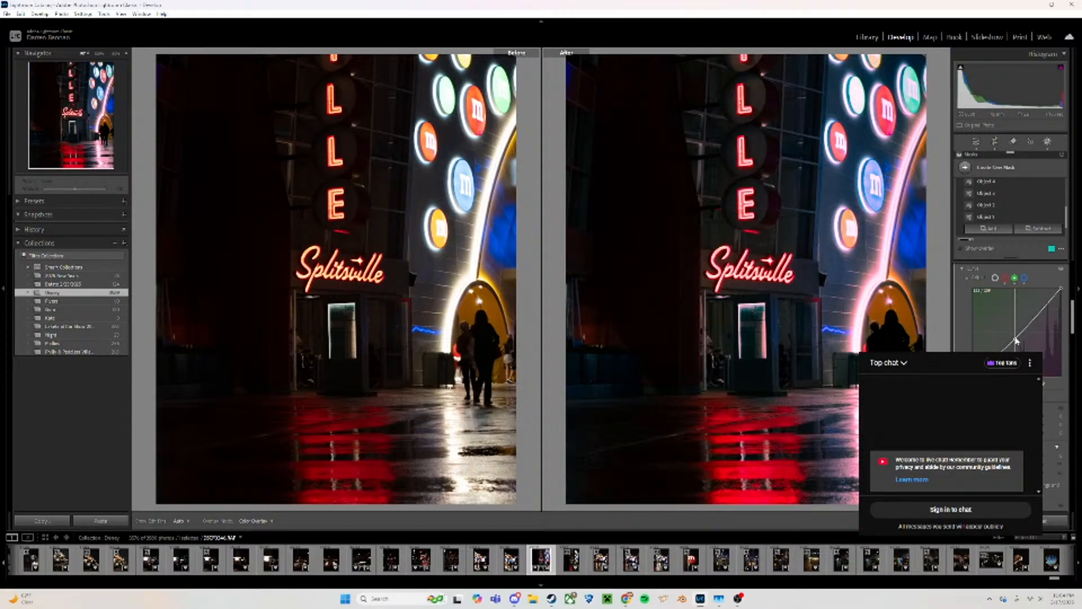
{"action": "left_click_drag", "start_coordinate": [1017, 335], "coordinate": [1014, 329]}
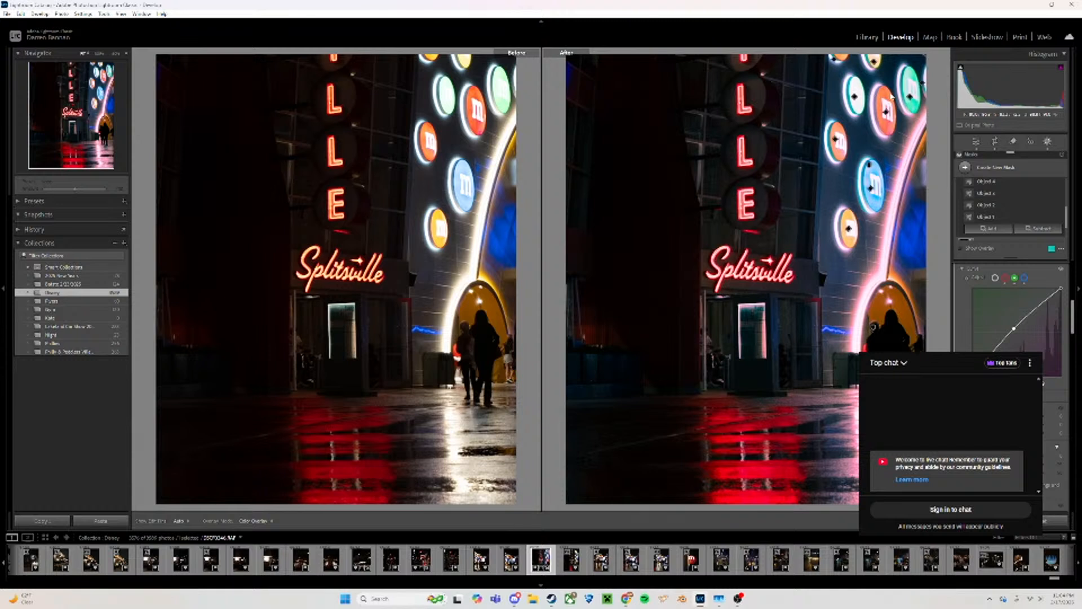
{"action": "left_click_drag", "start_coordinate": [1035, 307], "coordinate": [1039, 303]}
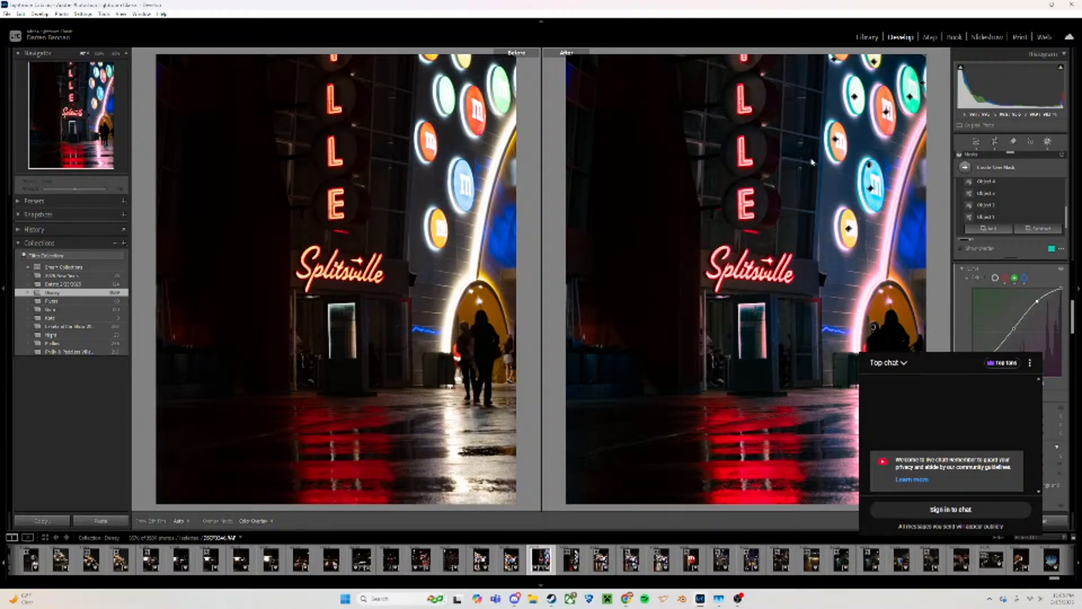
{"action": "left_click", "coordinate": [470, 179]}
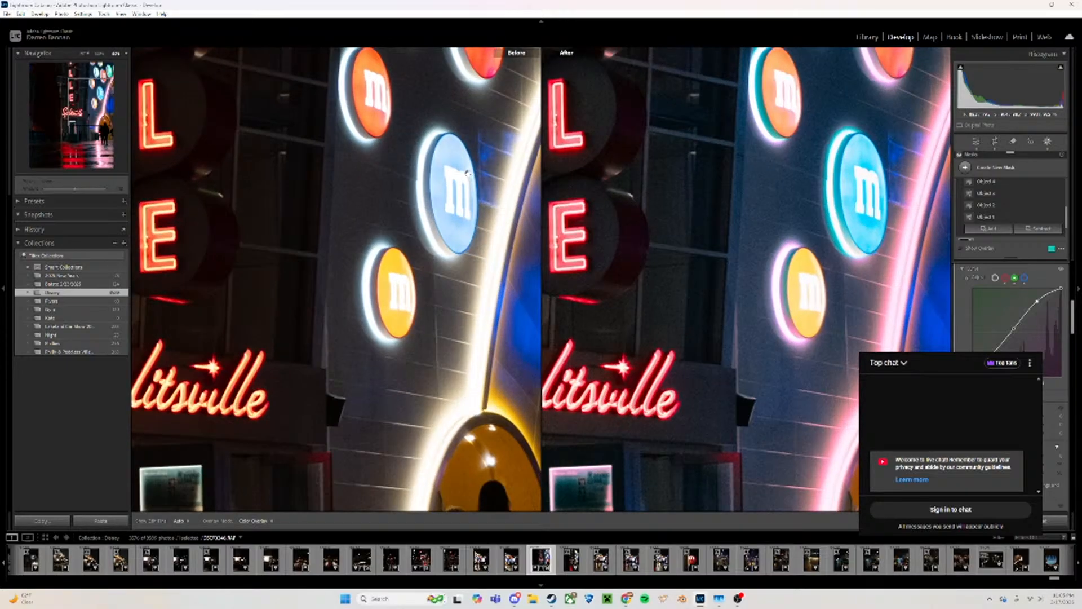
{"action": "left_click_drag", "start_coordinate": [466, 175], "coordinate": [453, 174]}
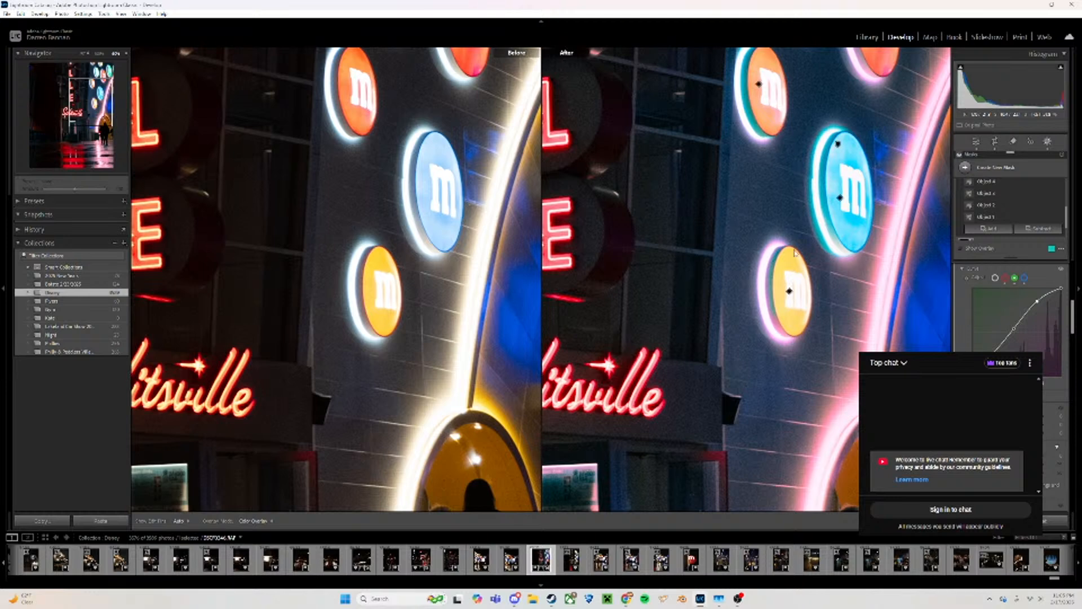
{"action": "left_click", "coordinate": [395, 216]}
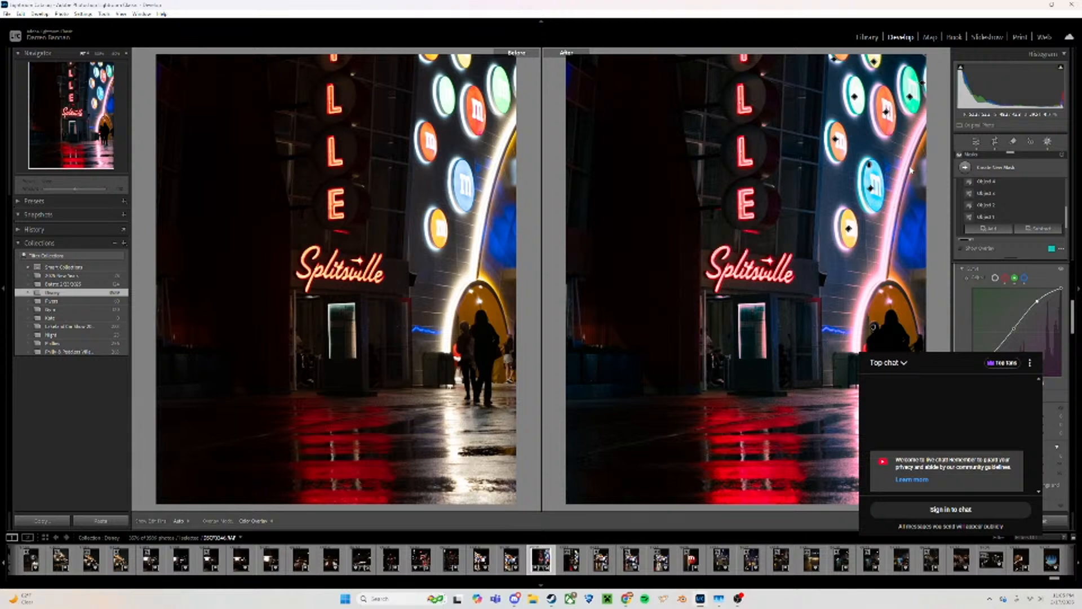
Adjust the saturation and luminance of individual colours in the photo's Color Mixer
{"action": "scroll", "coordinate": [1024, 305], "scroll_direction": "up", "scroll_amount": 3}
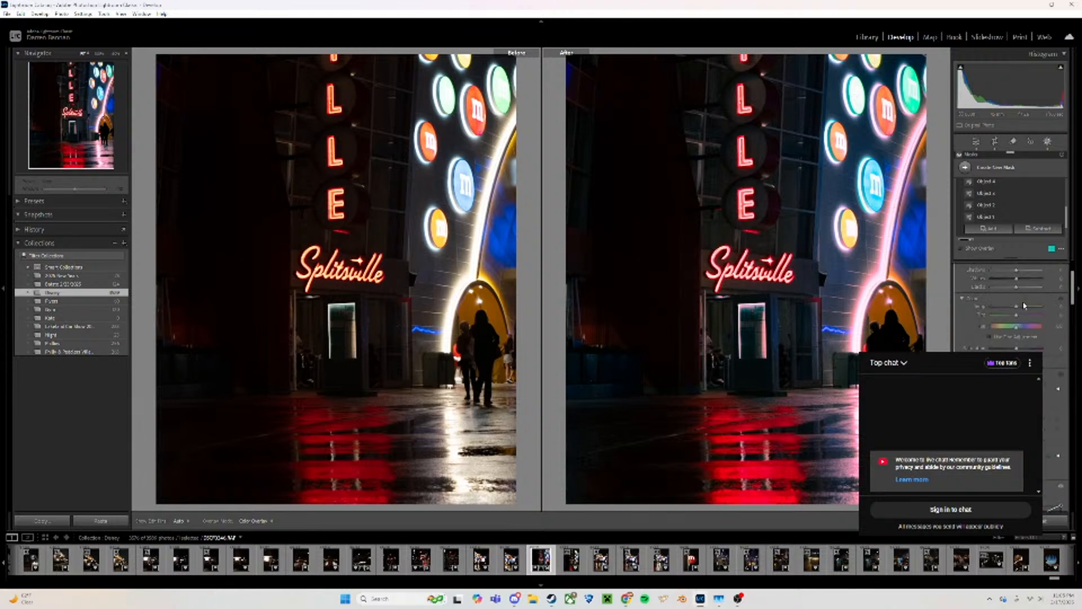
{"action": "scroll", "coordinate": [1025, 305], "scroll_direction": "down", "scroll_amount": 5}
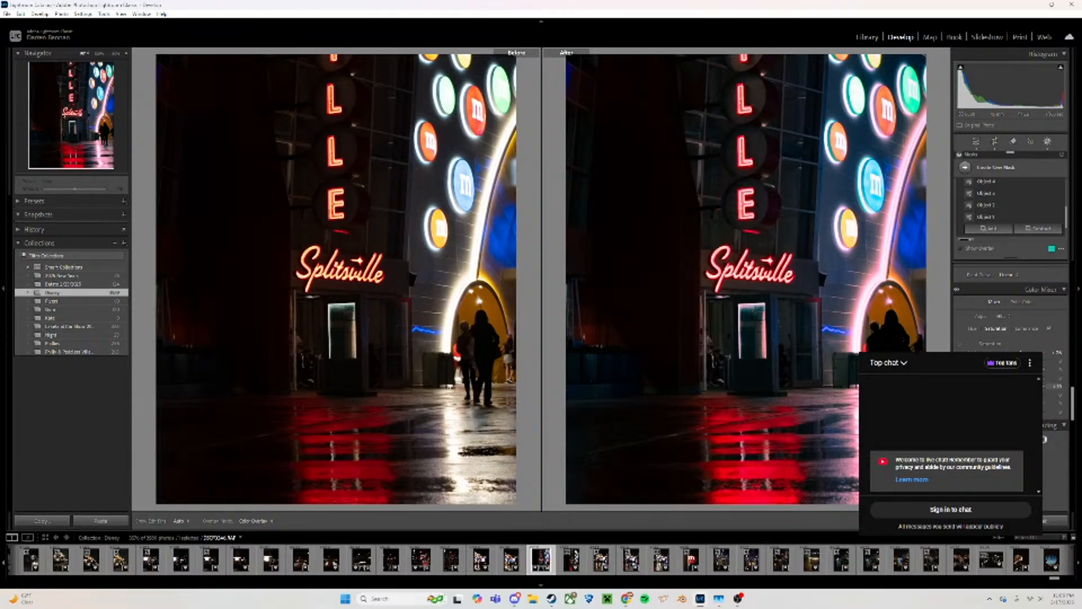
{"action": "mouse_move", "coordinate": [1015, 395]}
{"action": "left_mouse_down"}
{"action": "mouse_move", "coordinate": [1031, 396]}
{"action": "mouse_move", "coordinate": [1015, 395]}
{"action": "left_mouse_up"}
{"action": "left_click_drag", "start_coordinate": [1026, 379], "coordinate": [1021, 378]}
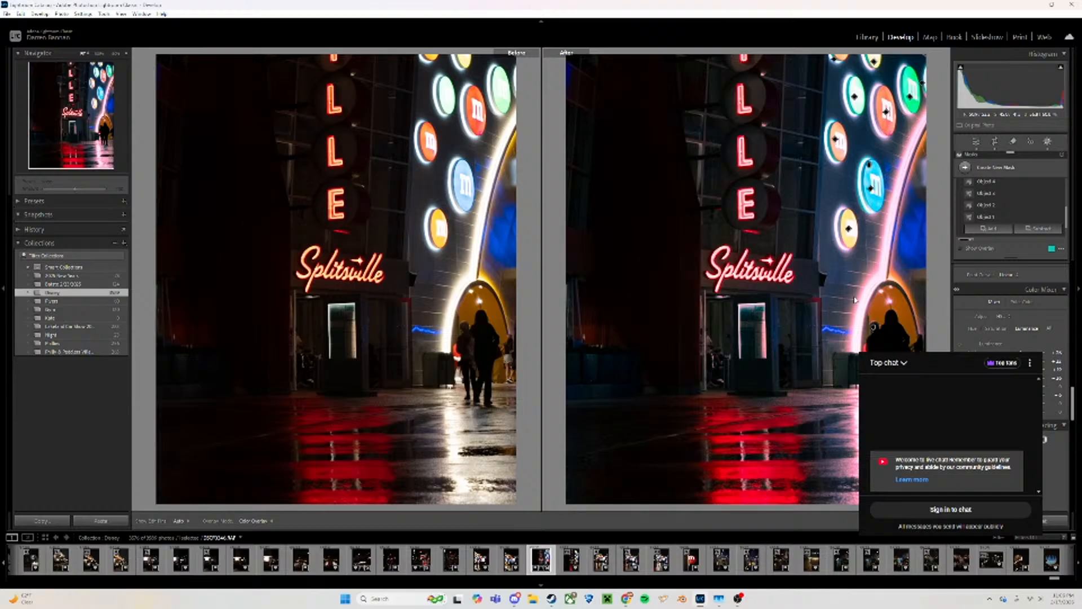
Try a highlights tint in the Splitsville photo's Color Grading and undo it
{"action": "scroll", "coordinate": [1011, 327], "scroll_direction": "down", "scroll_amount": 4}
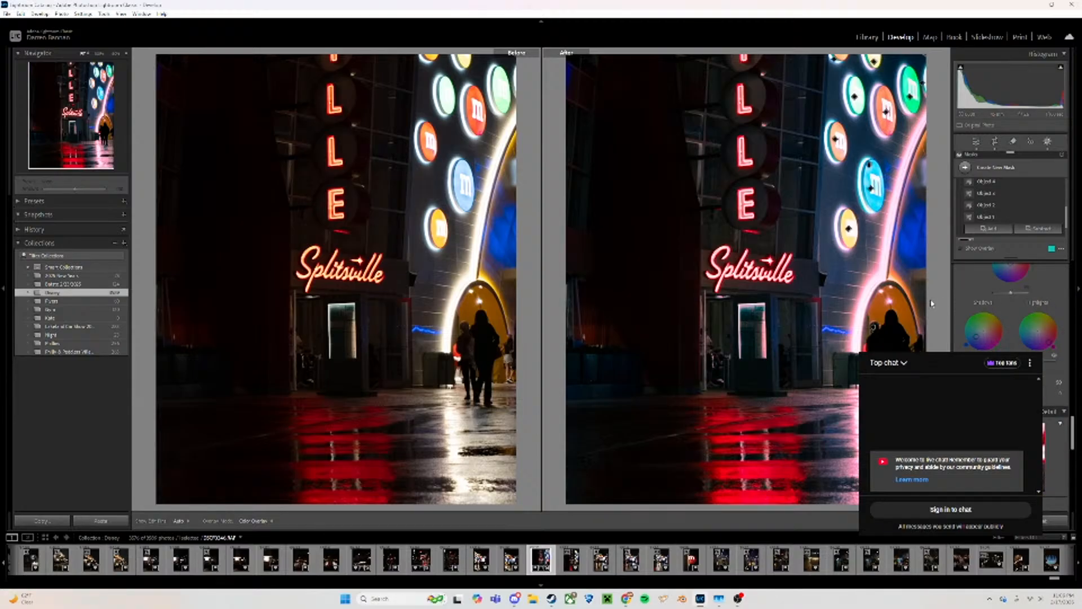
{"action": "mouse_move", "coordinate": [1048, 341]}
{"action": "left_mouse_down"}
{"action": "mouse_move", "coordinate": [1037, 331]}
{"action": "mouse_move", "coordinate": [1047, 340]}
{"action": "left_mouse_up"}
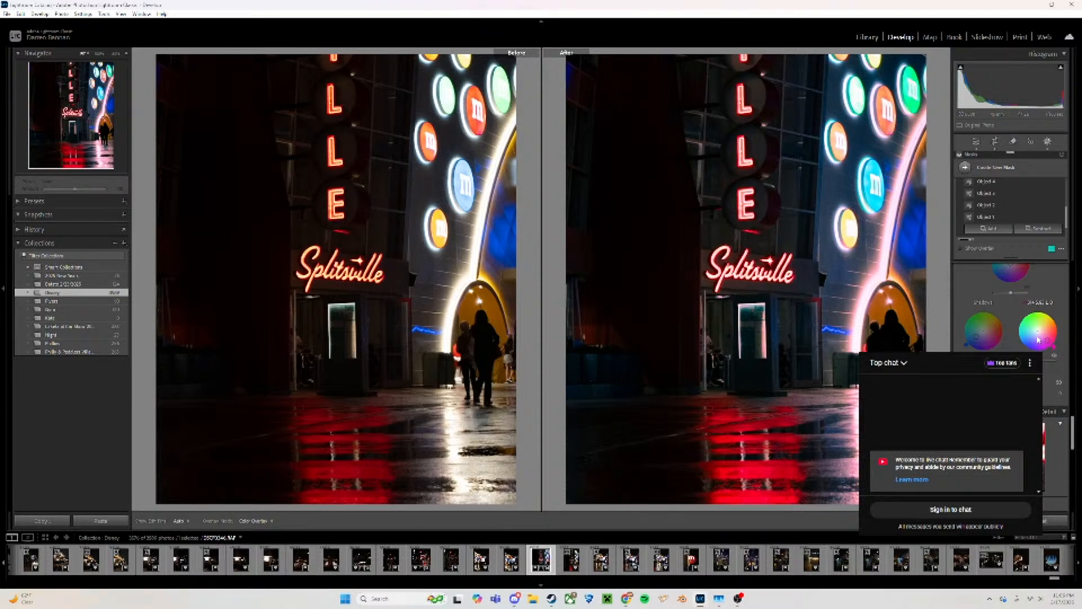
{"action": "key", "text": "ctrl+z"}
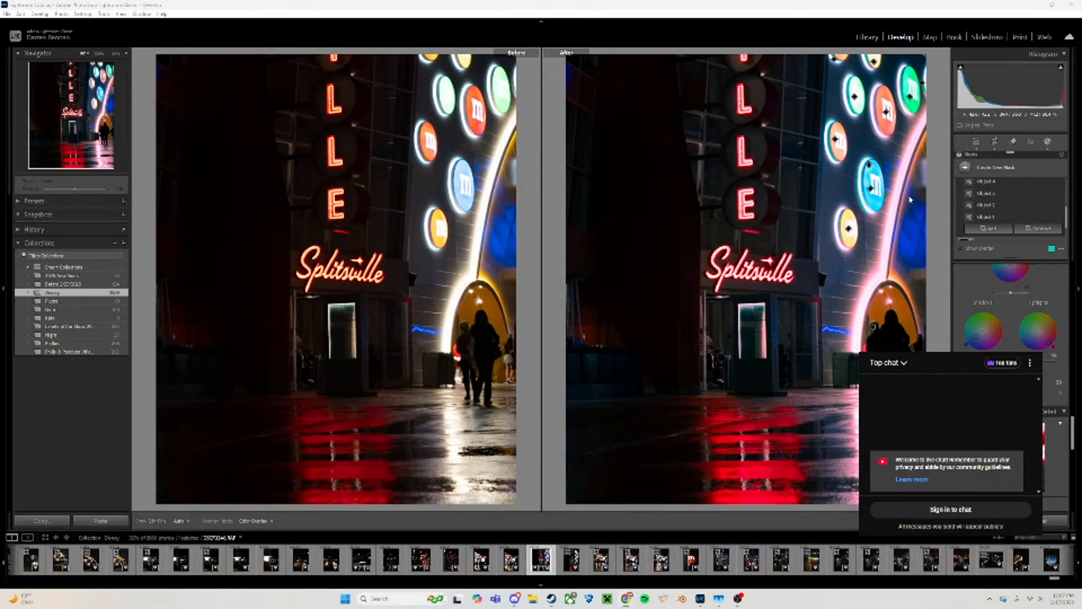
Turn on the highlight clipping warning and open the House of Blues night photo from the library for developing
{"action": "left_click", "coordinate": [1061, 69]}
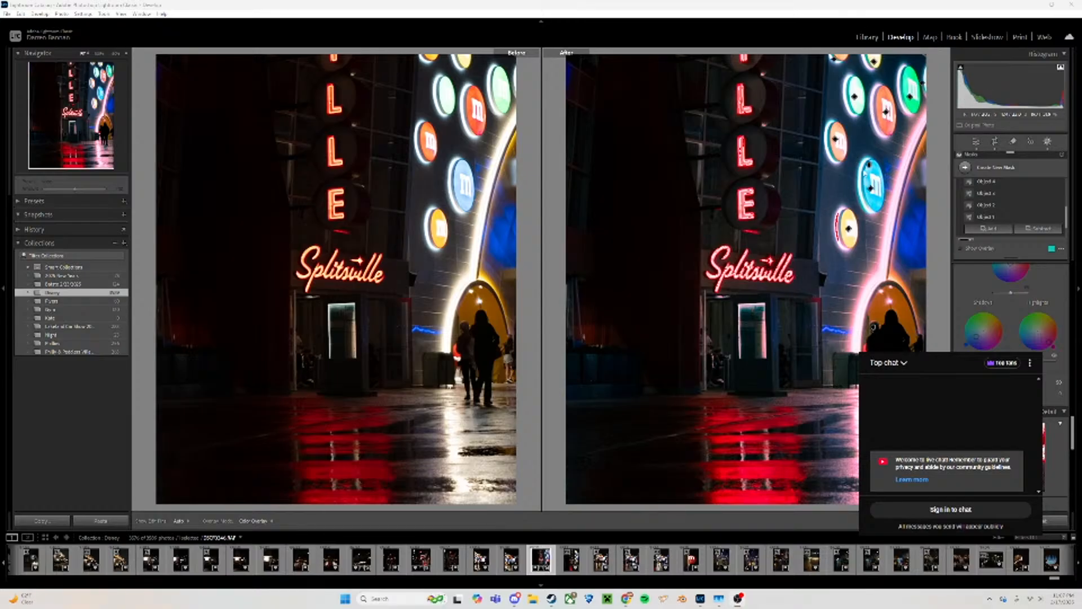
{"action": "left_click", "coordinate": [866, 37]}
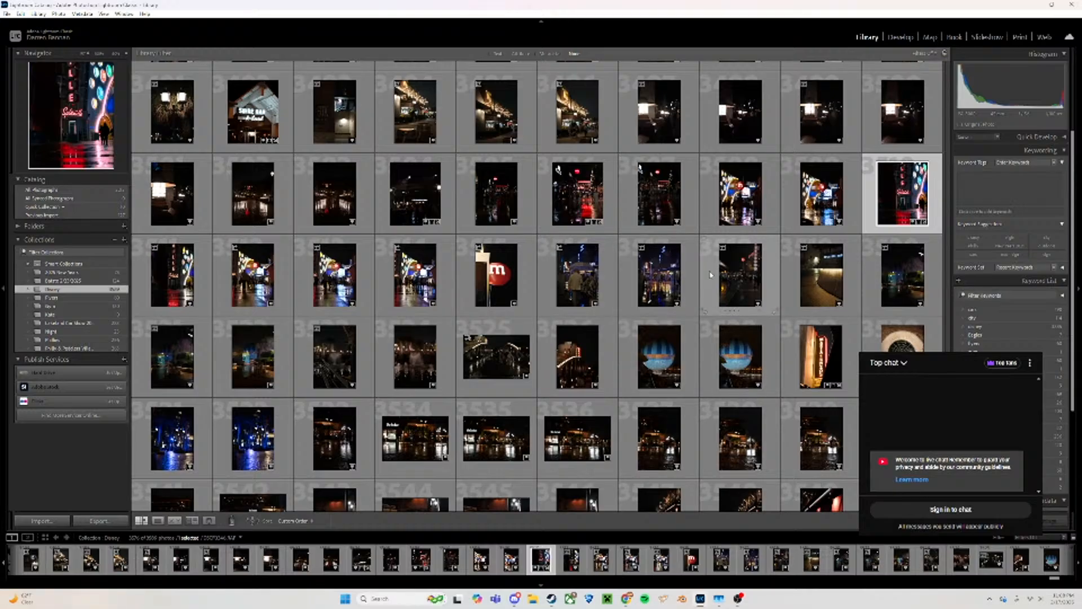
{"action": "left_click", "coordinate": [670, 282]}
{"action": "left_click", "coordinate": [900, 36]}
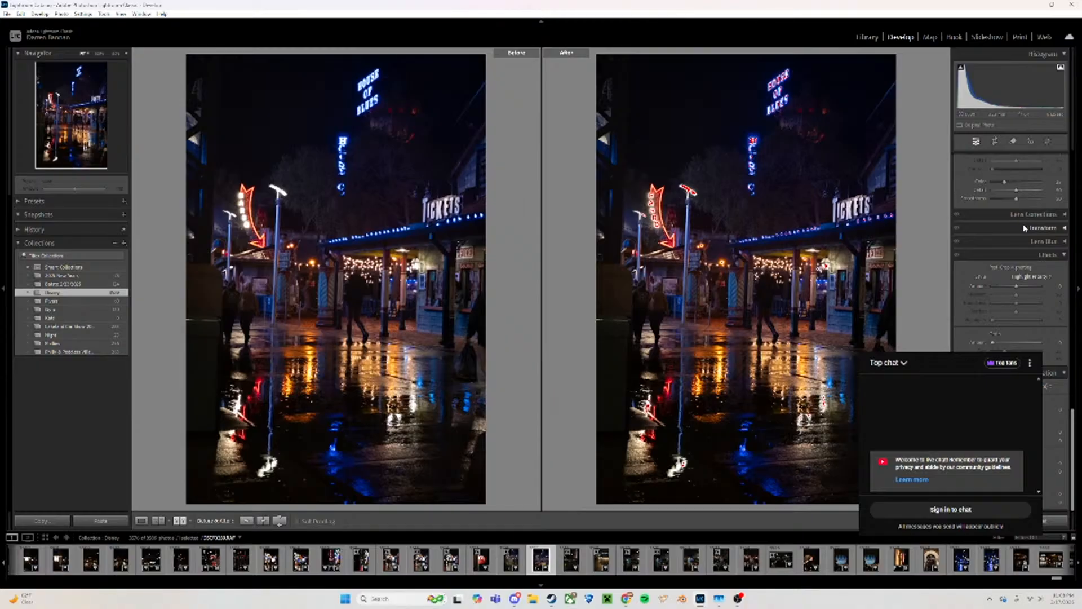
Straighten the House of Blues photo with a slight rotation and apply the crop
{"action": "left_click", "coordinate": [995, 141]}
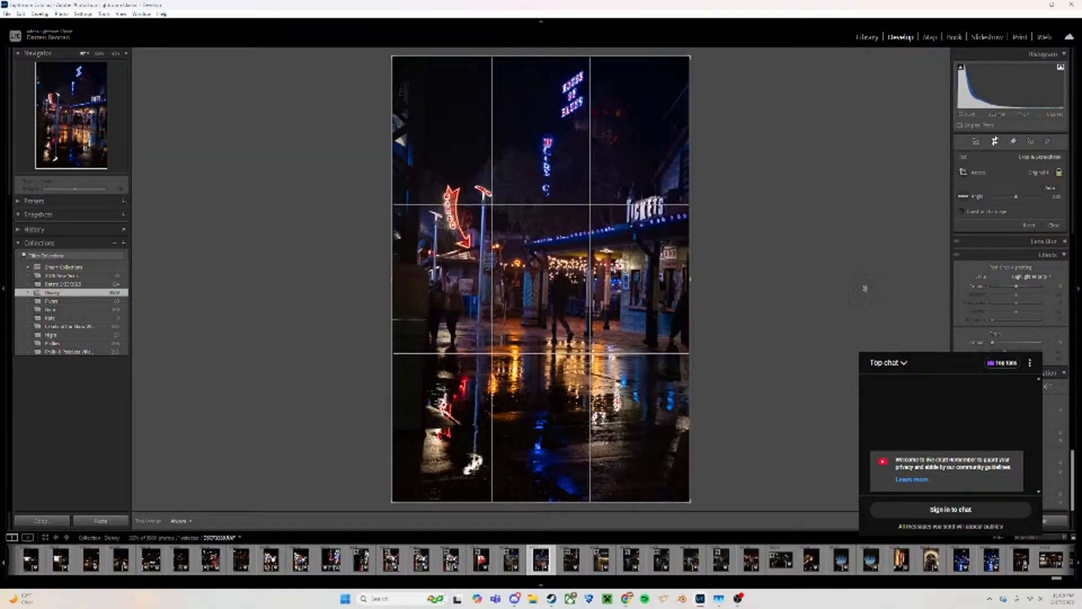
{"action": "left_click_drag", "start_coordinate": [1016, 197], "coordinate": [1016, 198]}
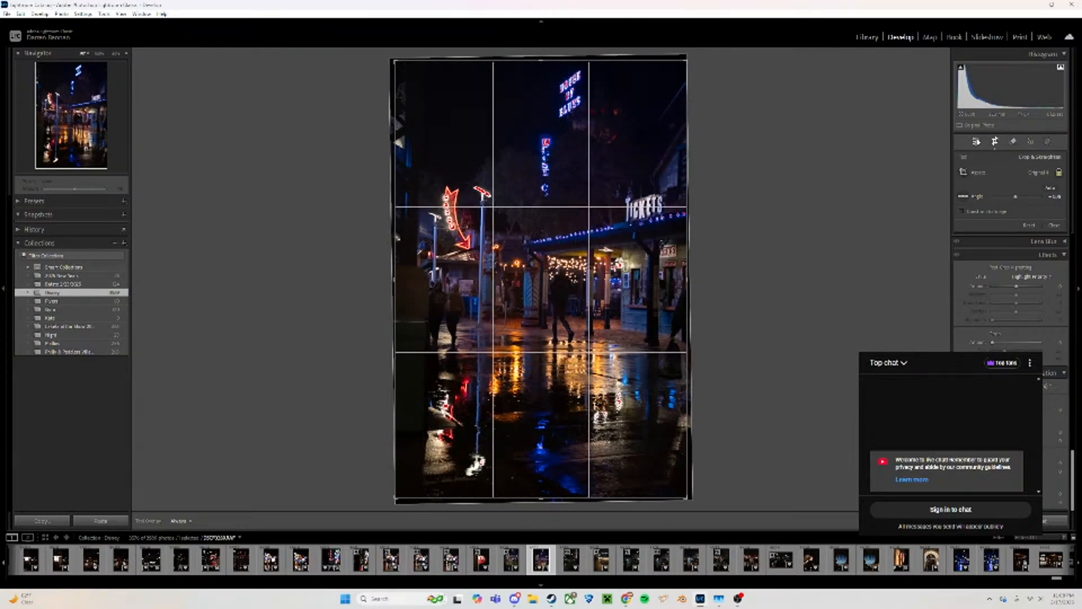
{"action": "left_click", "coordinate": [995, 142]}
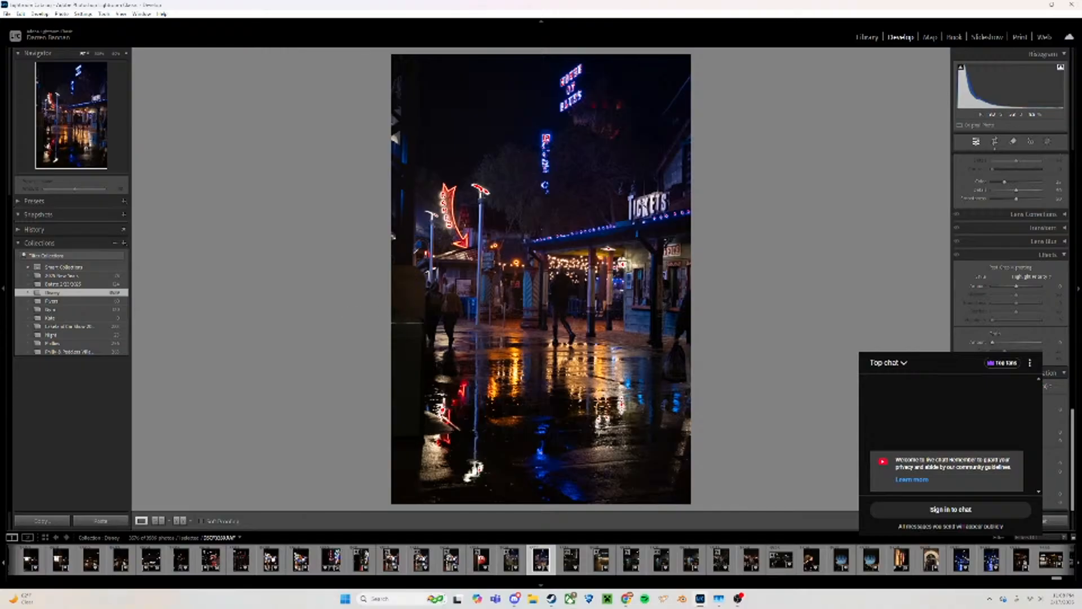
Crop the photo to the 4 x 5 / 8 x 10 ratio, positioned so the whole House of Blues sign stays in frame
{"action": "left_click", "coordinate": [995, 142]}
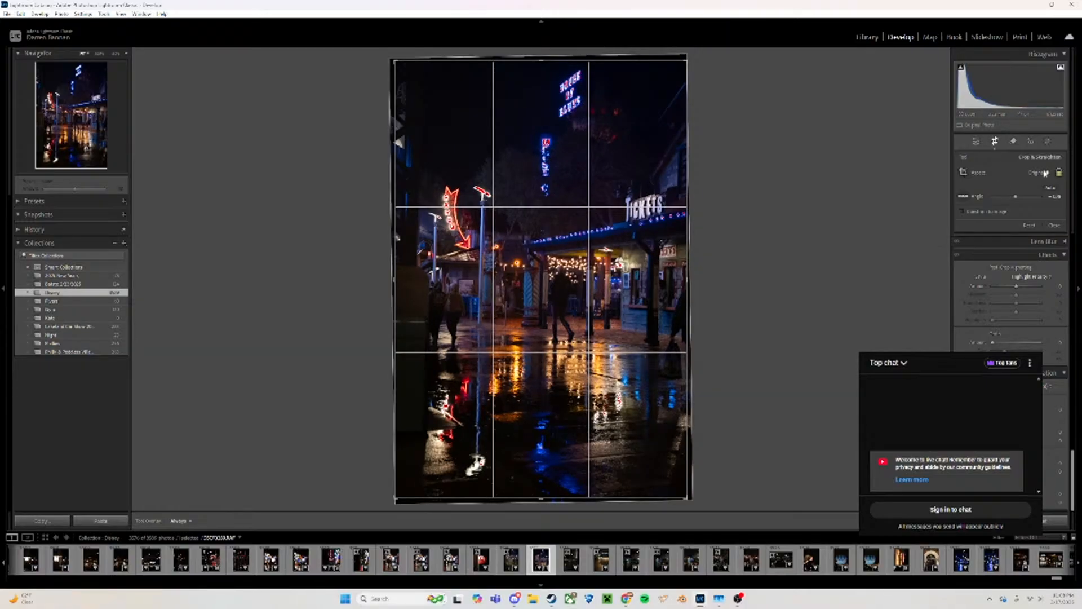
{"action": "left_click", "coordinate": [1036, 172]}
{"action": "left_click", "coordinate": [995, 224]}
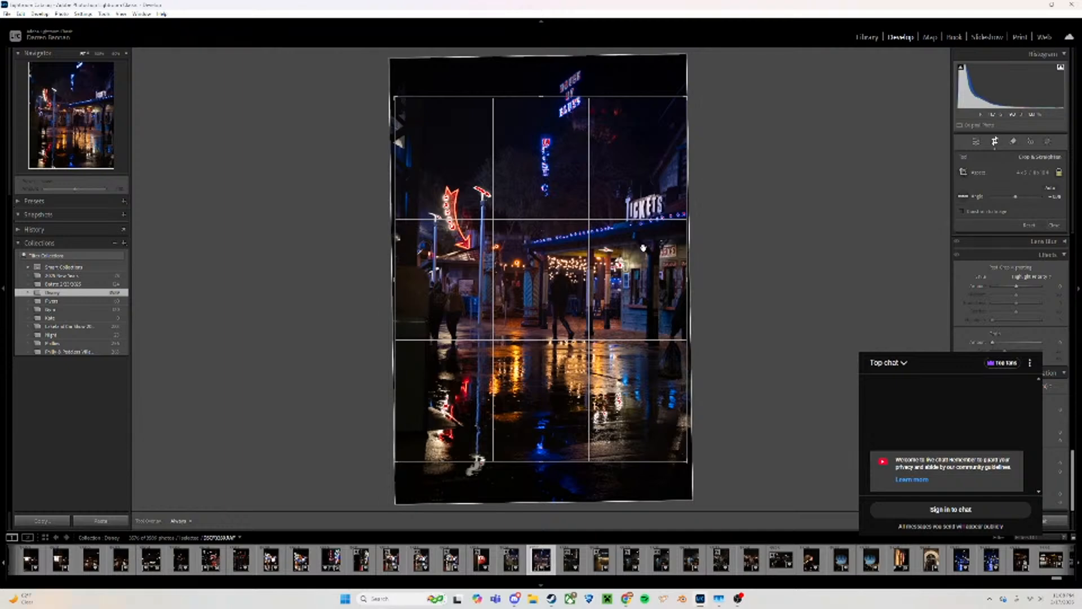
{"action": "left_click_drag", "start_coordinate": [643, 223], "coordinate": [644, 197]}
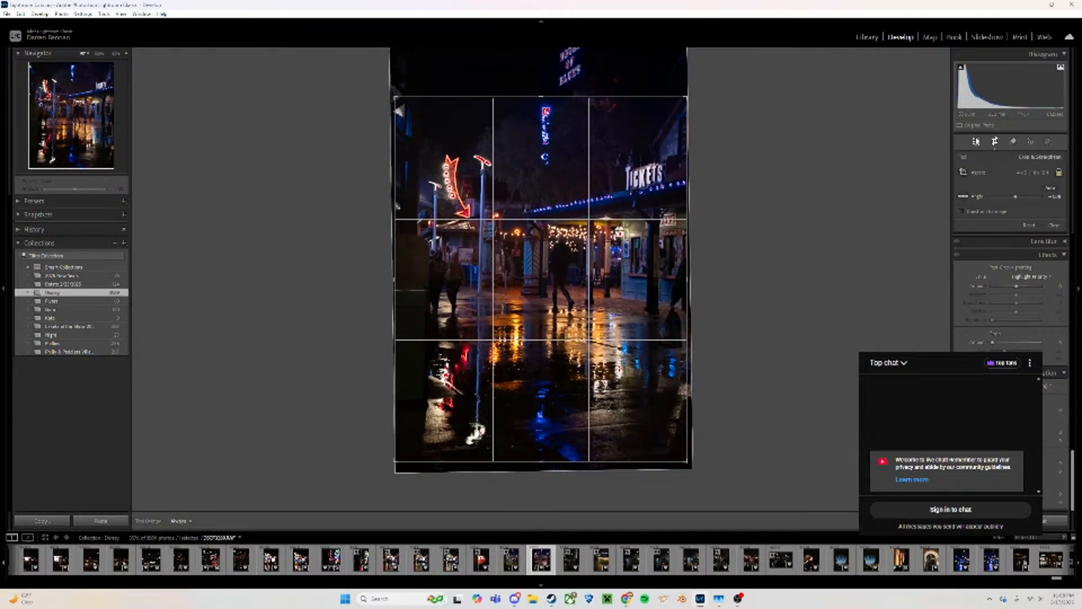
{"action": "left_click", "coordinate": [976, 141]}
{"action": "left_click", "coordinate": [995, 142]}
{"action": "left_click_drag", "start_coordinate": [621, 169], "coordinate": [637, 236]}
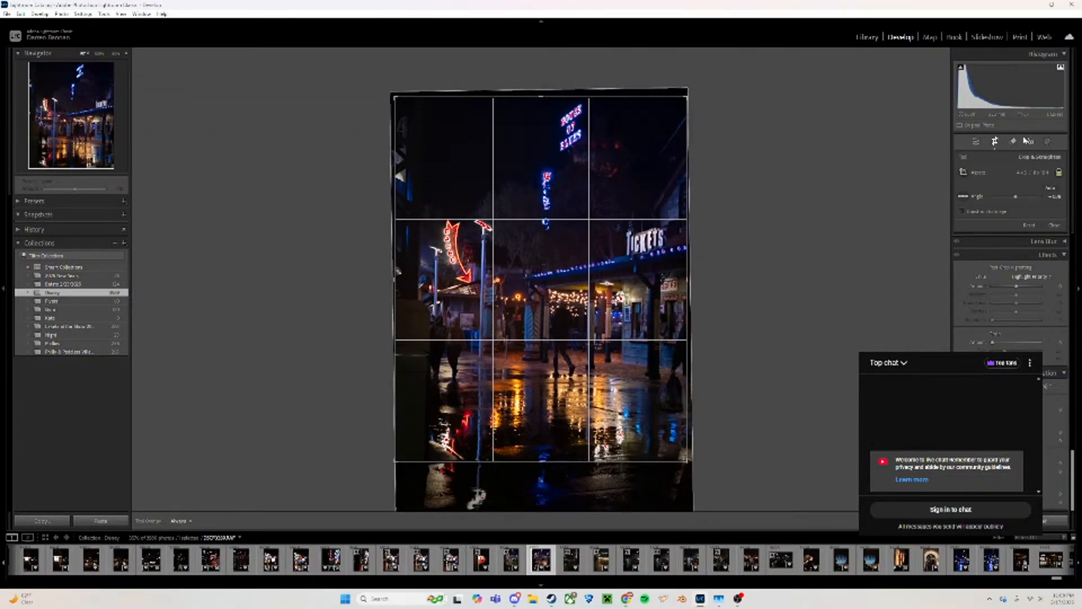
{"action": "left_click", "coordinate": [978, 142]}
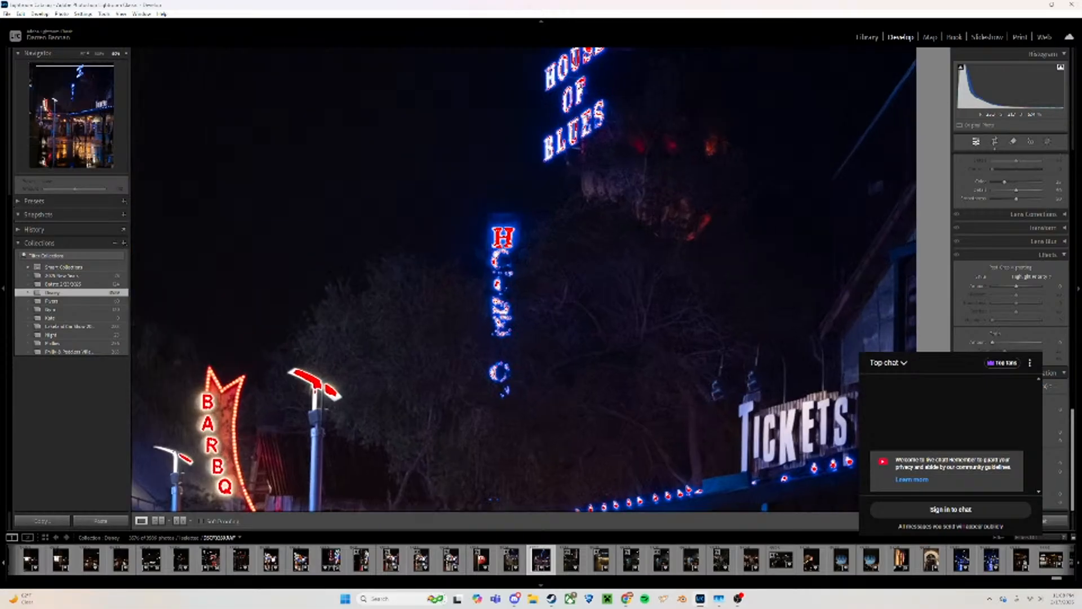
Examine the neon signs, lamps and string lights up close for clipped highlights, and turn off the clipping warning
{"action": "left_click", "coordinate": [580, 85]}
{"action": "left_click_drag", "start_coordinate": [556, 297], "coordinate": [594, 162]}
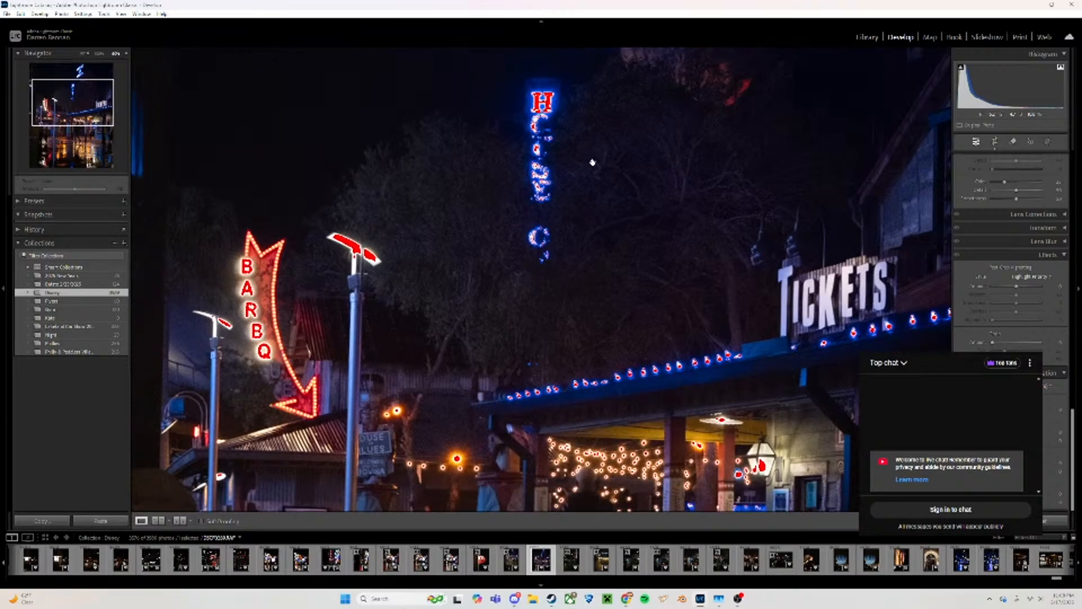
{"action": "left_click_drag", "start_coordinate": [728, 126], "coordinate": [704, 213]}
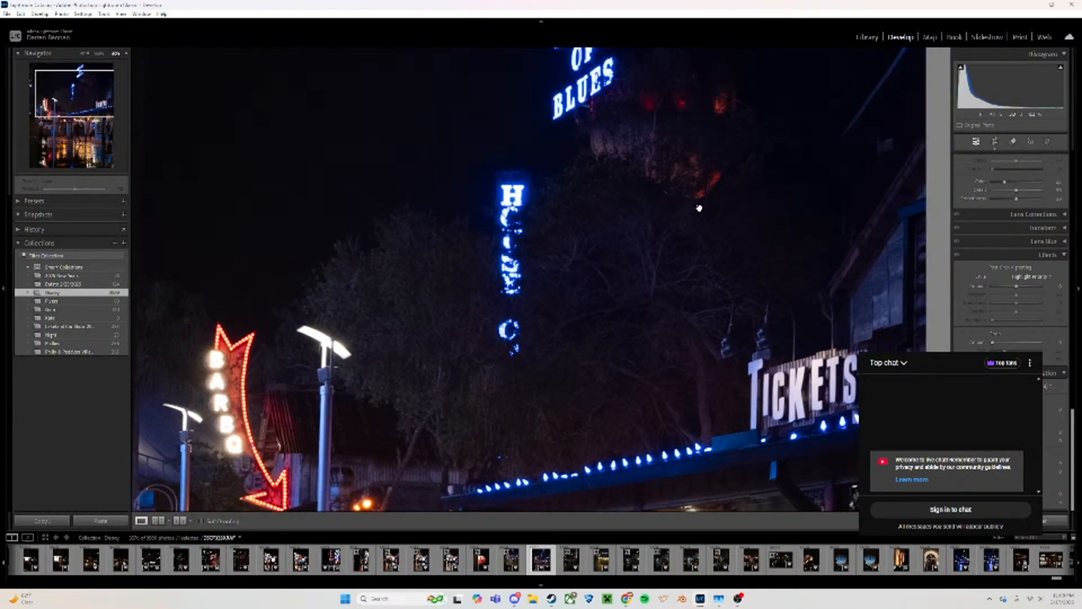
{"action": "left_click_drag", "start_coordinate": [599, 210], "coordinate": [630, 198]}
{"action": "left_click", "coordinate": [1061, 67]}
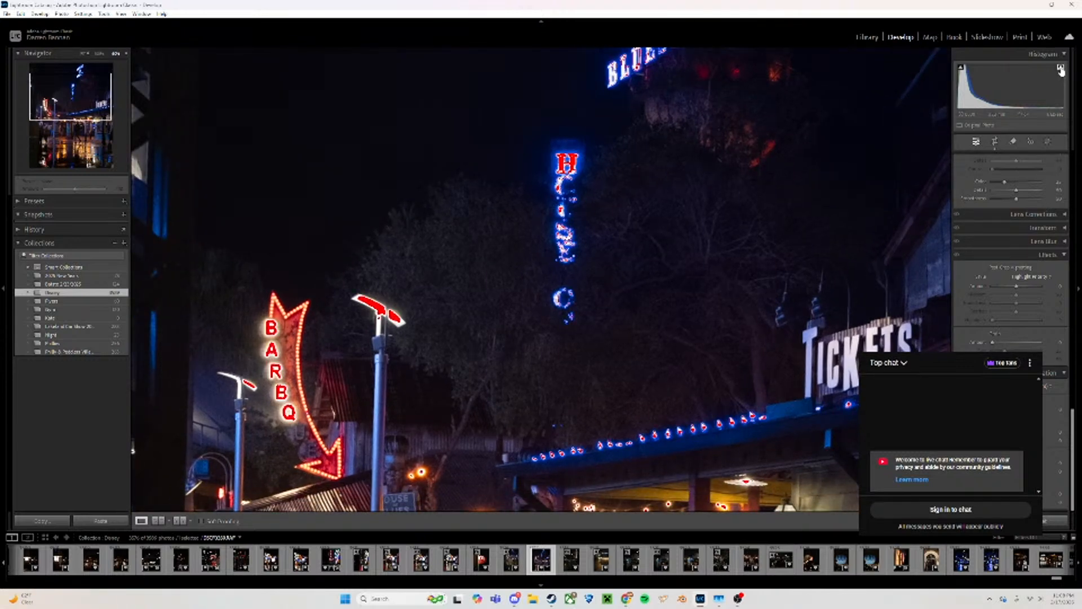
{"action": "left_click", "coordinate": [1061, 68]}
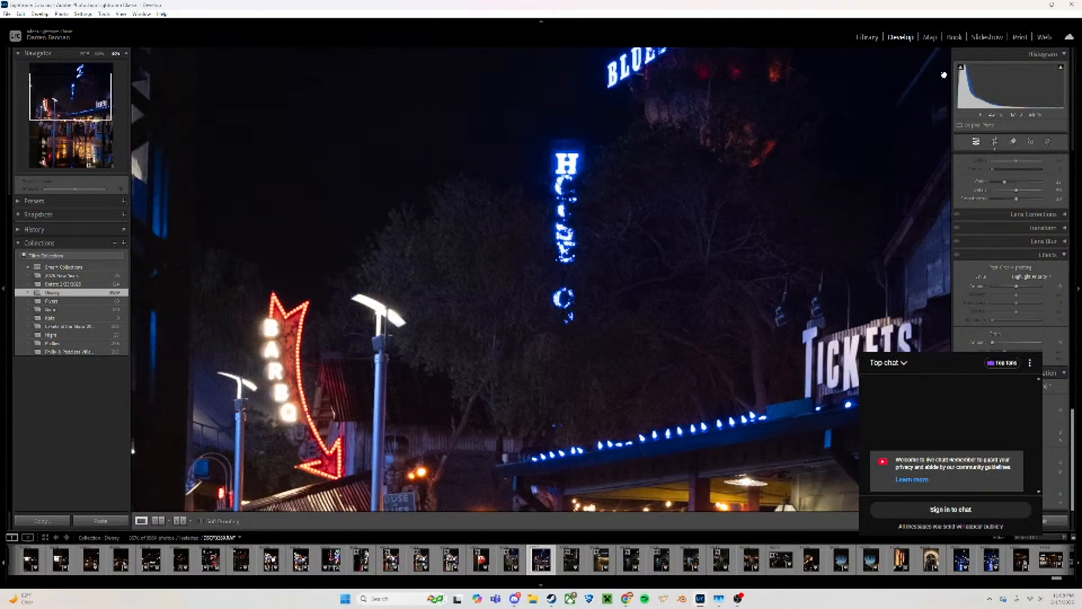
{"action": "key", "text": "z"}
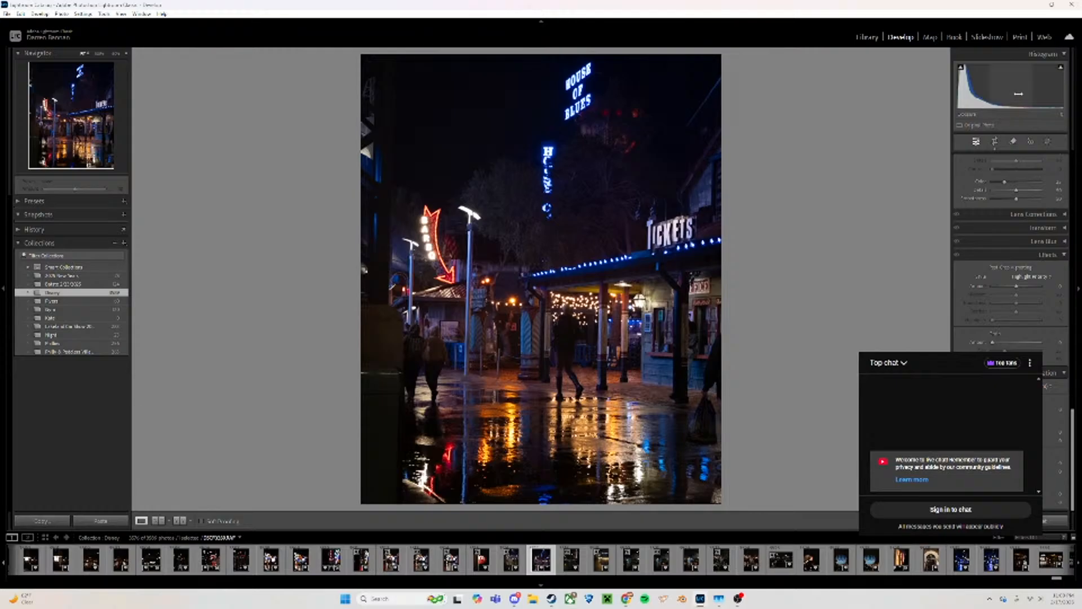
Brighten the House of Blues photo by raising its exposure, highlights and whites
{"action": "left_click", "coordinate": [1047, 141]}
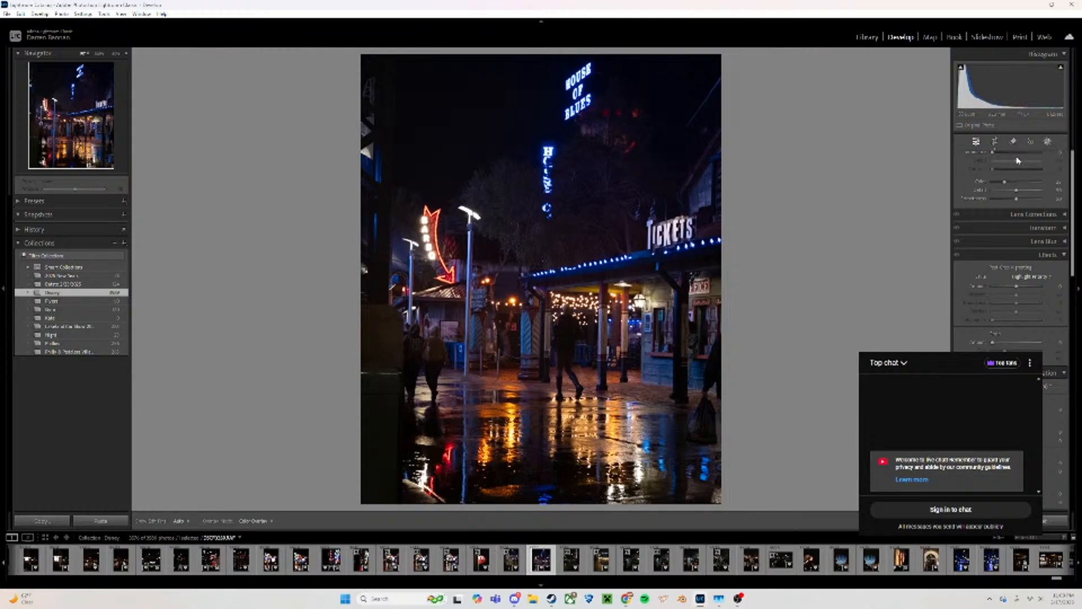
{"action": "left_click", "coordinate": [976, 141]}
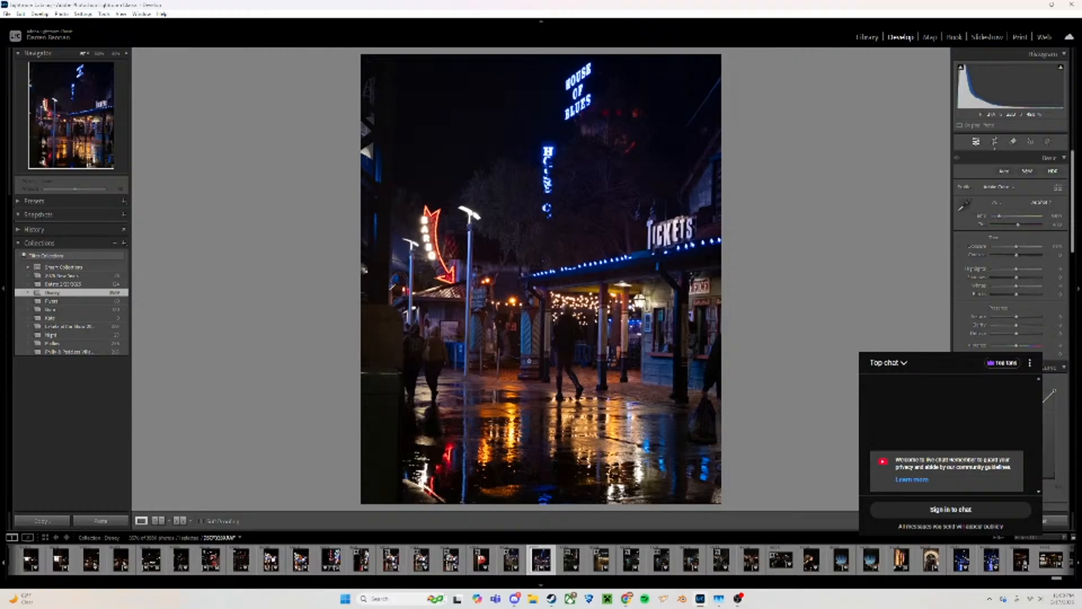
{"action": "left_click_drag", "start_coordinate": [1017, 247], "coordinate": [1017, 286]}
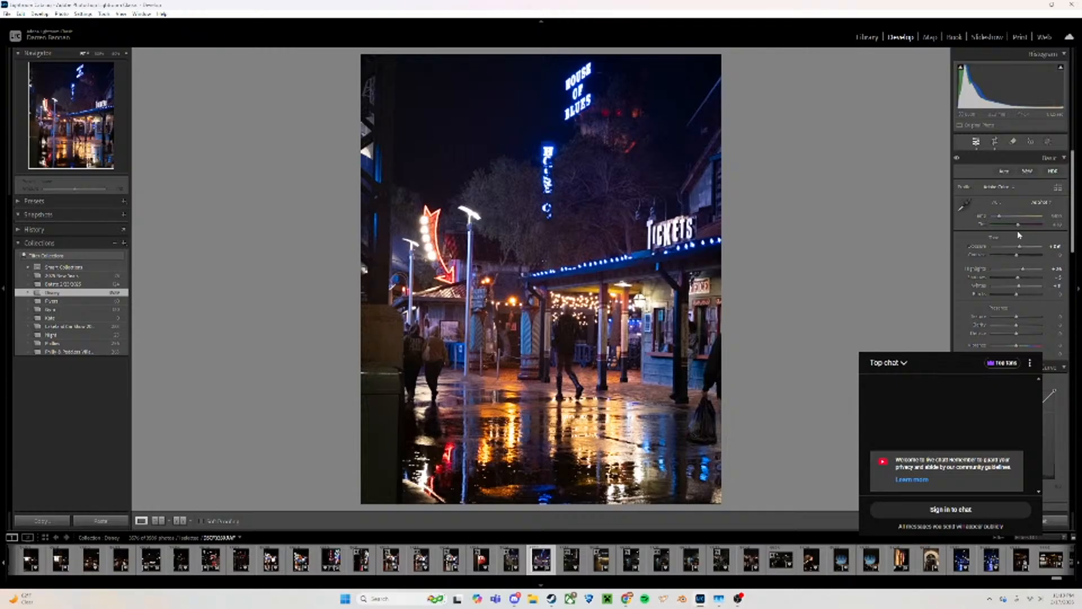
Shift the white balance greener and slightly warmer, nudge the blacks up, and lower contrast, dehaze and vibrance
{"action": "left_click_drag", "start_coordinate": [1017, 227], "coordinate": [1014, 231]}
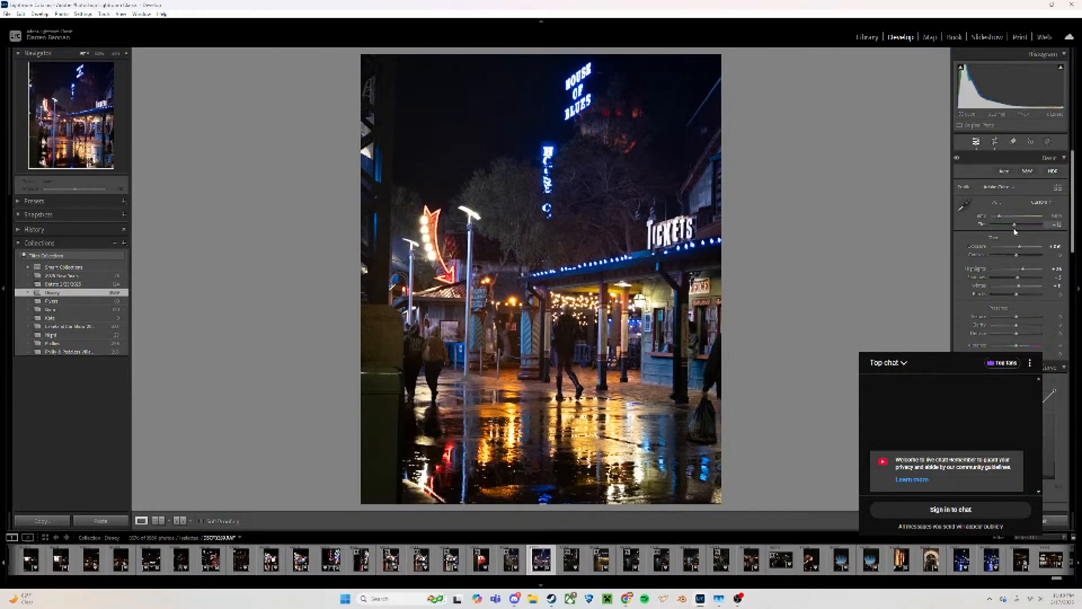
{"action": "left_click_drag", "start_coordinate": [1015, 232], "coordinate": [1013, 233]}
{"action": "left_click_drag", "start_coordinate": [1018, 295], "coordinate": [1019, 295]}
{"action": "left_click_drag", "start_coordinate": [1000, 218], "coordinate": [1015, 258]}
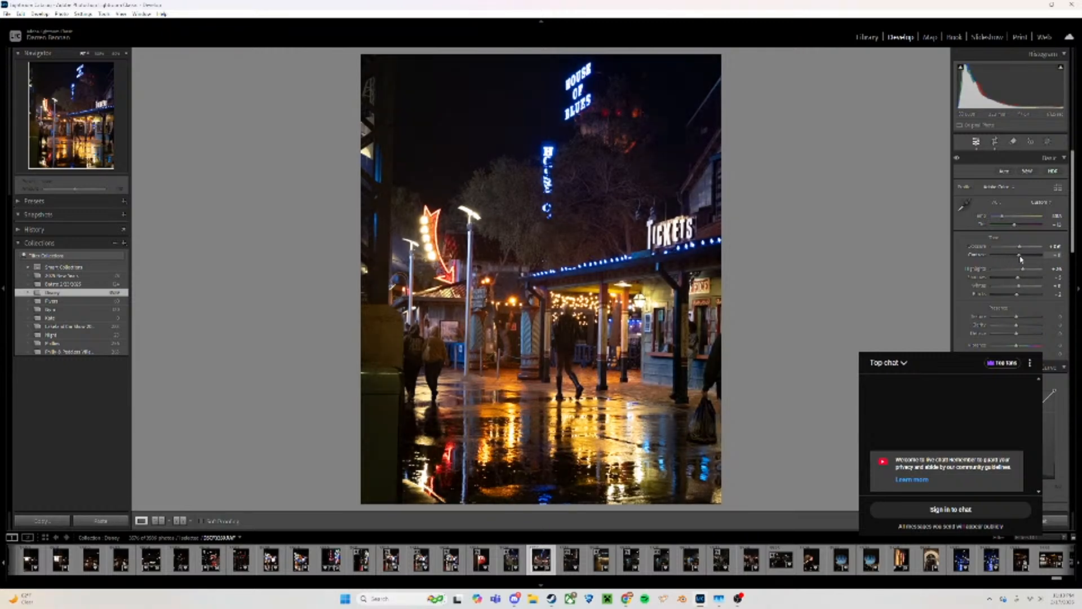
{"action": "left_click_drag", "start_coordinate": [1016, 333], "coordinate": [1013, 355]}
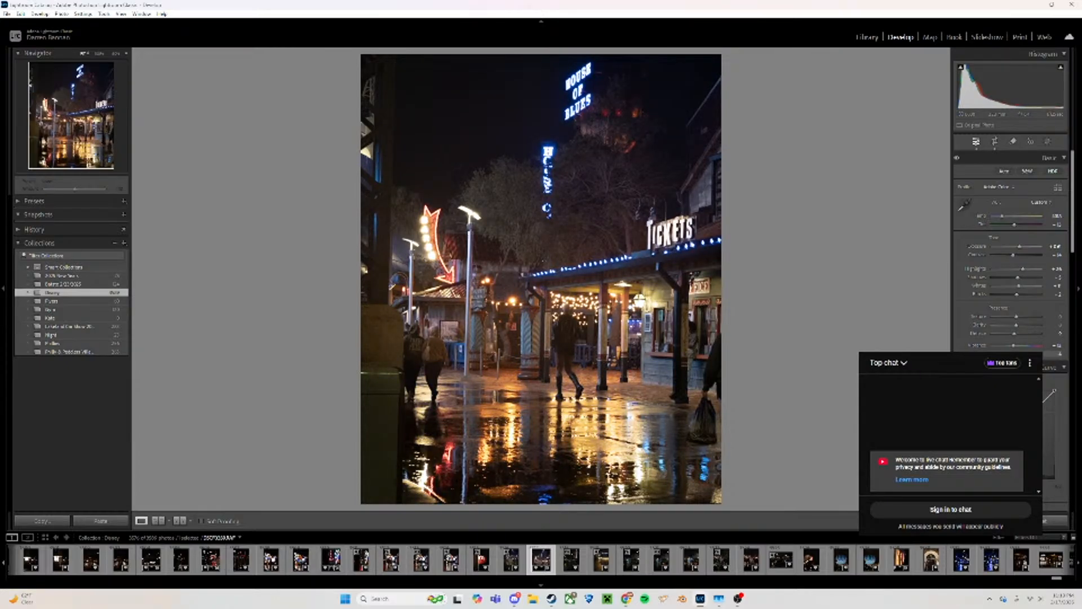
Show a side-by-side before/after view and compare the walking figure and the BARBQ sign up close
{"action": "left_click", "coordinate": [179, 521]}
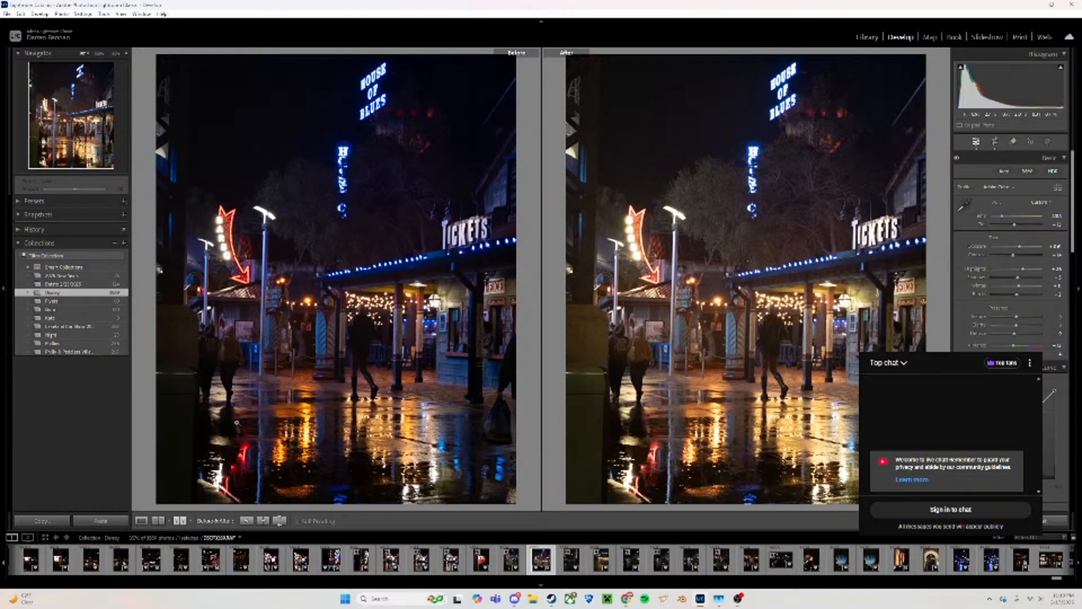
{"action": "left_click", "coordinate": [848, 376]}
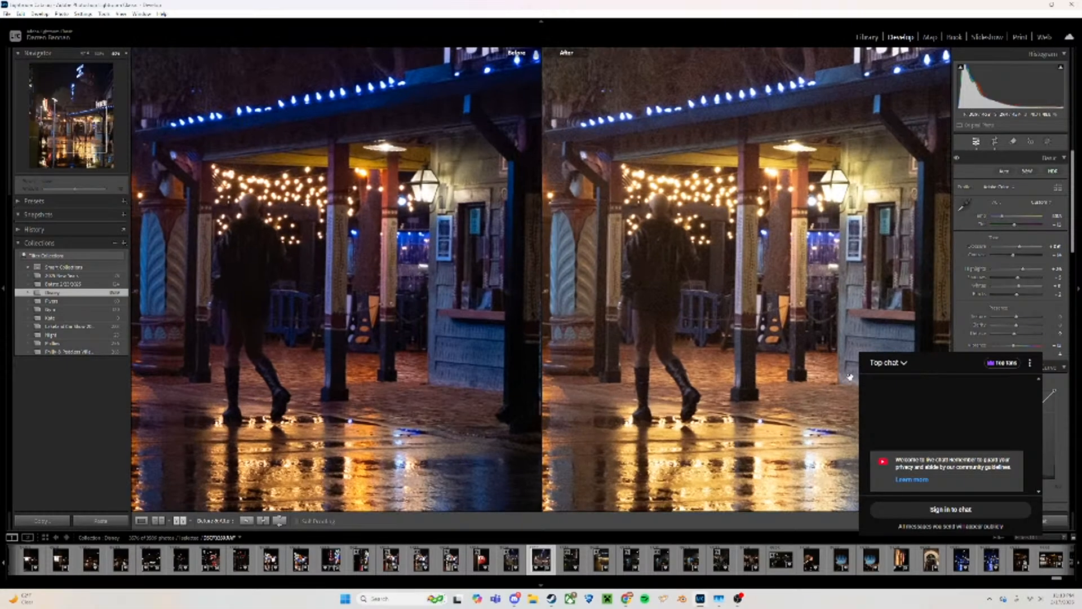
{"action": "left_click", "coordinate": [675, 228]}
{"action": "left_click", "coordinate": [231, 289]}
{"action": "left_click_drag", "start_coordinate": [232, 290], "coordinate": [381, 412]}
{"action": "left_click_drag", "start_coordinate": [315, 358], "coordinate": [291, 323]}
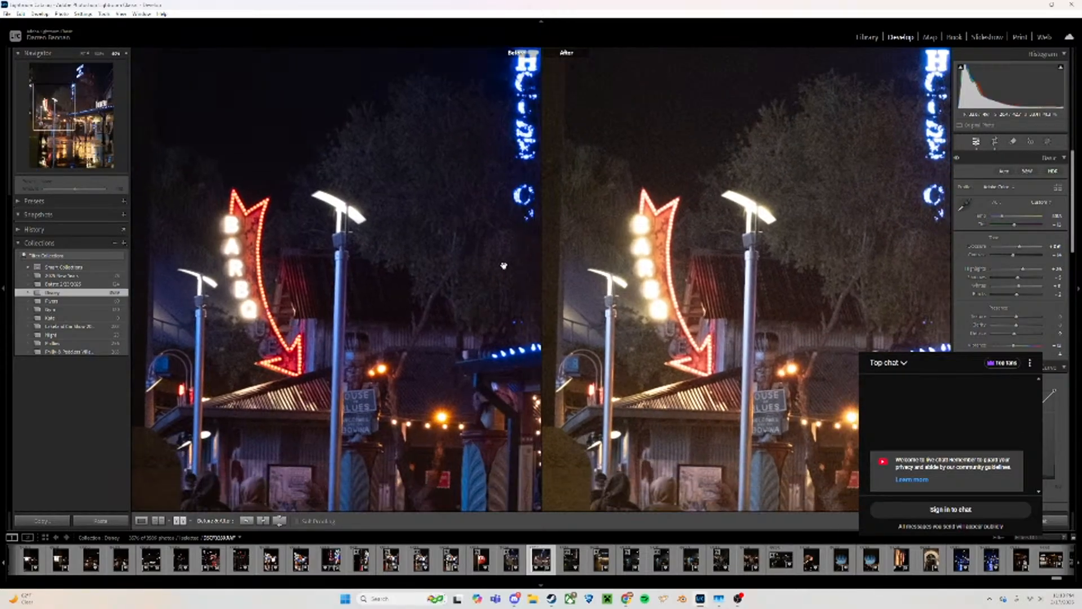
Compare the Tickets sign, roof lights and lantern before and after at higher magnification for noise and colour
{"action": "left_click", "coordinate": [411, 278]}
{"action": "left_click", "coordinate": [797, 160]}
{"action": "left_click_drag", "start_coordinate": [817, 179], "coordinate": [569, 338]}
{"action": "left_click", "coordinate": [655, 336]}
{"action": "left_click_drag", "start_coordinate": [872, 307], "coordinate": [897, 256]}
{"action": "left_click", "coordinate": [897, 255]}
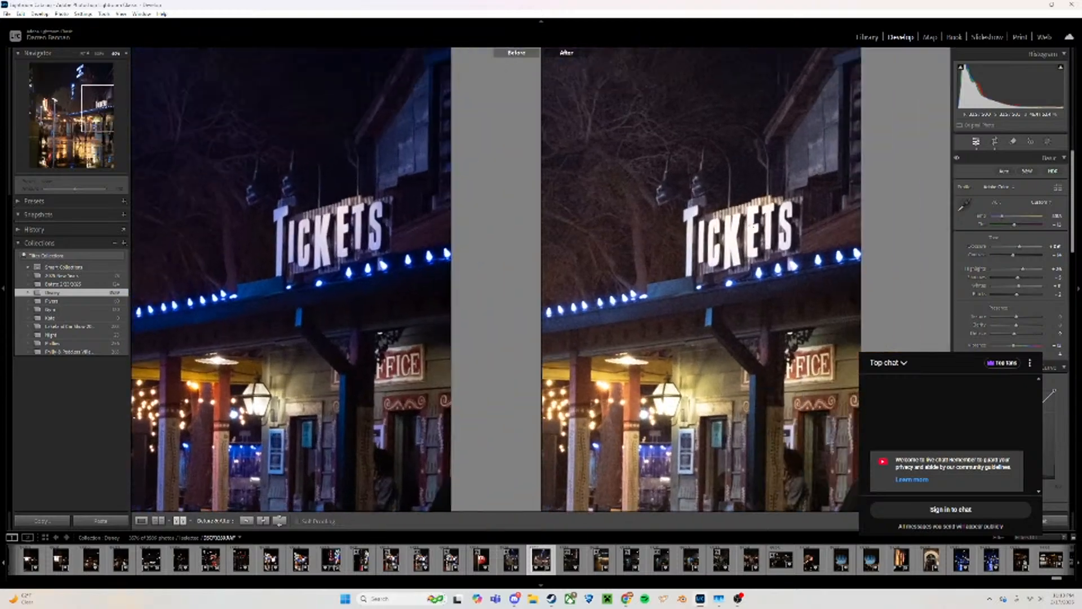
{"action": "left_click", "coordinate": [101, 53]}
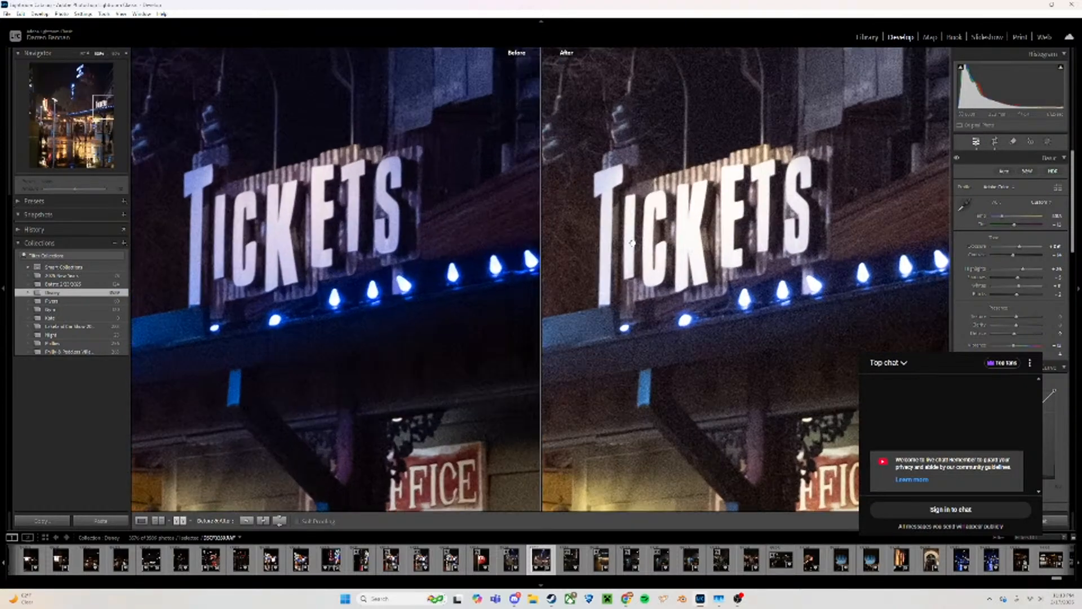
{"action": "left_click_drag", "start_coordinate": [655, 257], "coordinate": [784, 172]}
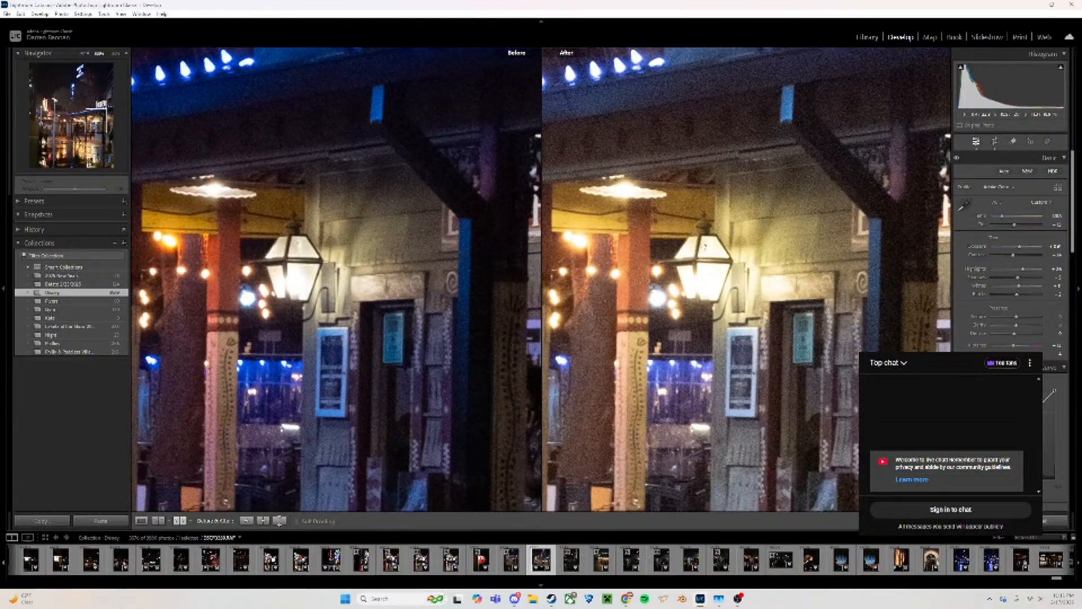
{"action": "left_click", "coordinate": [689, 270]}
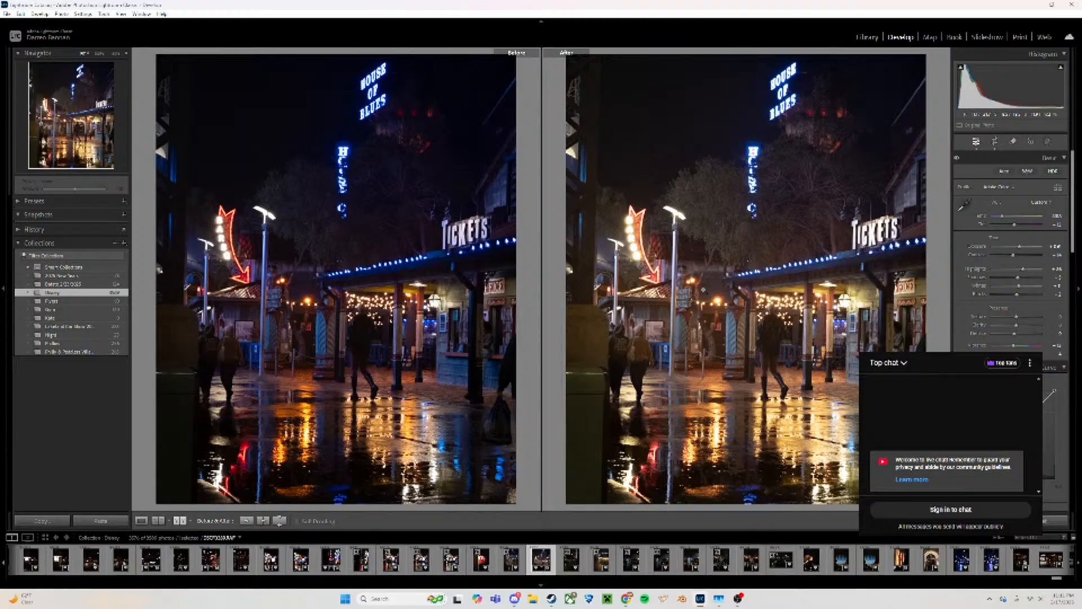
Add a linear gradient mask rising from the lower-left corner over the wet pavement, and hide its overlay
{"action": "left_click", "coordinate": [1048, 142]}
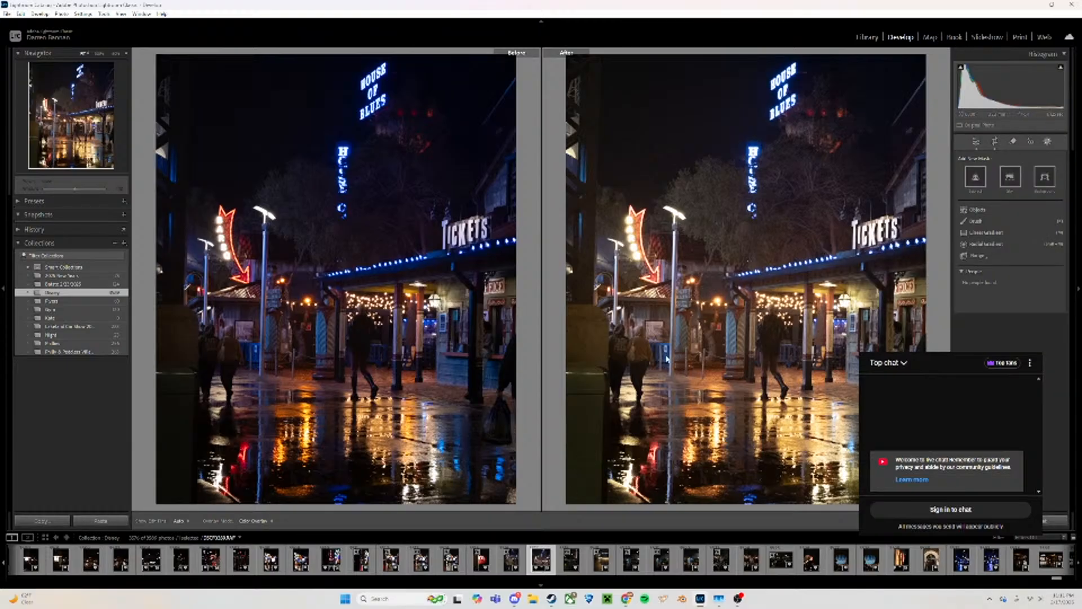
{"action": "left_click", "coordinate": [980, 232]}
{"action": "left_click_drag", "start_coordinate": [573, 506], "coordinate": [620, 333]}
{"action": "left_click_drag", "start_coordinate": [574, 509], "coordinate": [652, 419]}
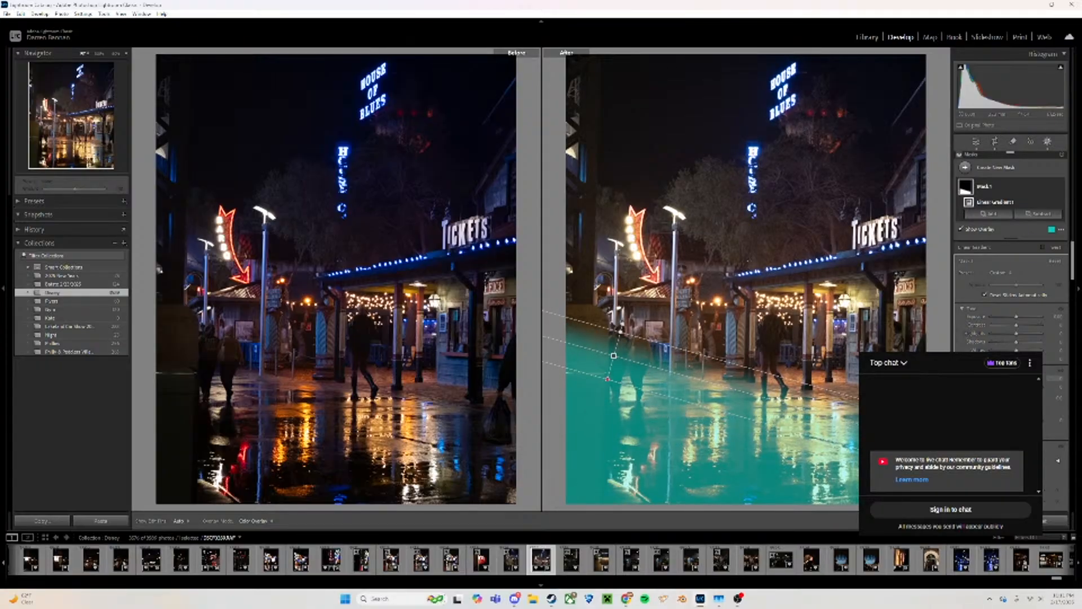
{"action": "key", "text": "o"}
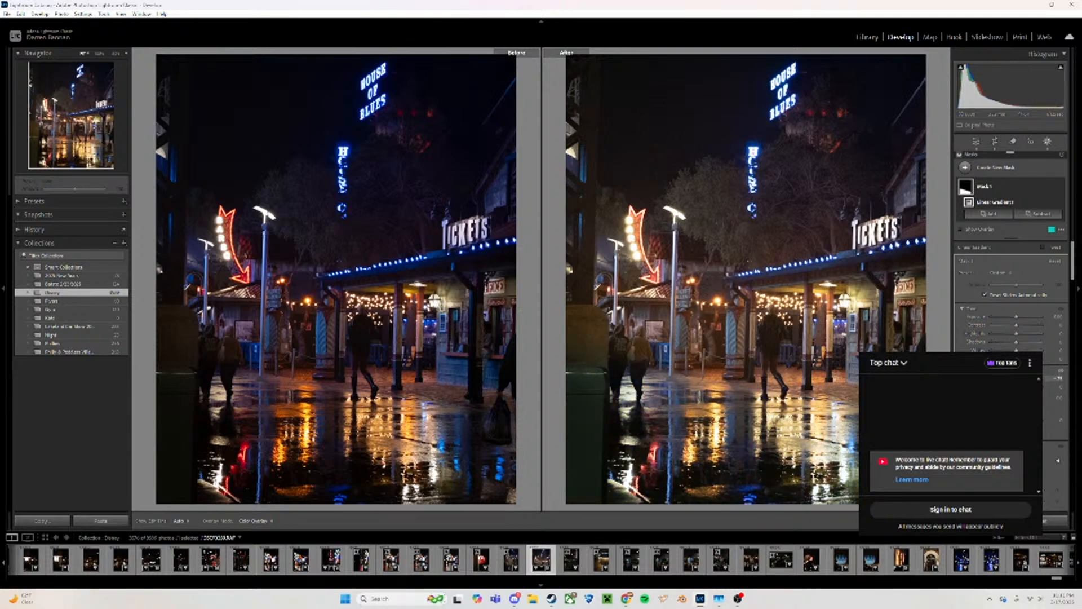
Fine-tune the linear gradient's colour adjustment over the wet pavement, undoing and redoing the latest change to compare the results
{"action": "left_click_drag", "start_coordinate": [1006, 379], "coordinate": [1004, 378]}
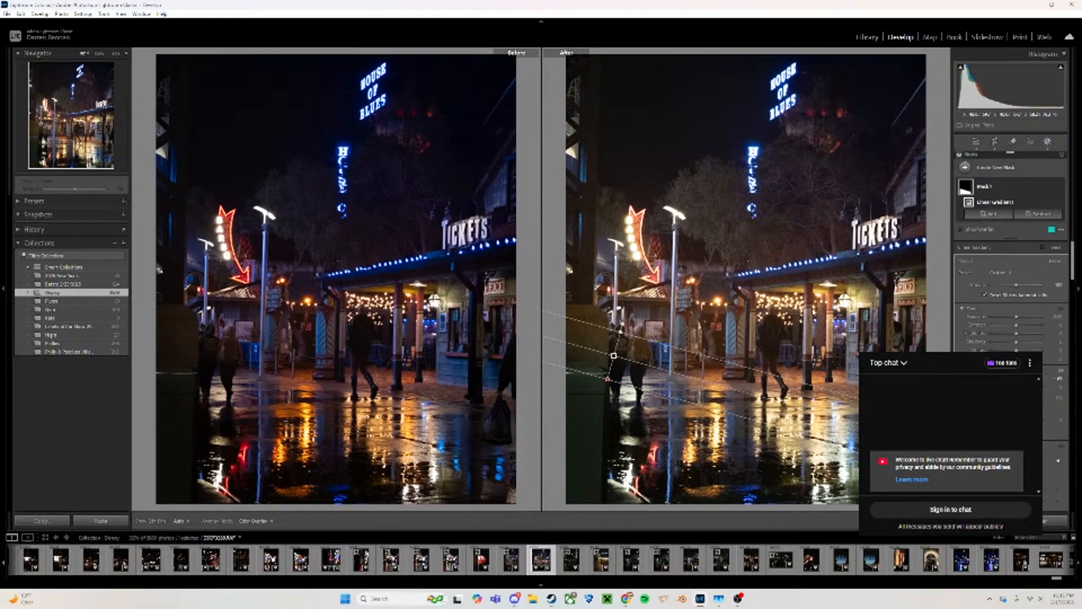
{"action": "left_click", "coordinate": [960, 228]}
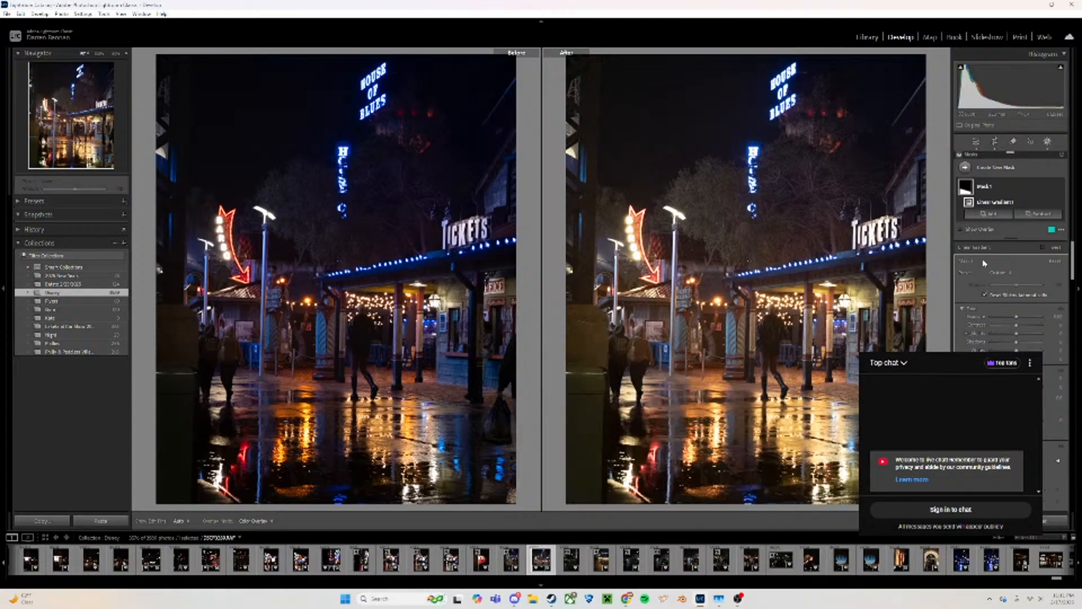
{"action": "key", "text": "ctrl+z"}
{"action": "key", "text": "ctrl+z"}
{"action": "key", "text": "ctrl+y"}
{"action": "key", "text": "ctrl+z"}
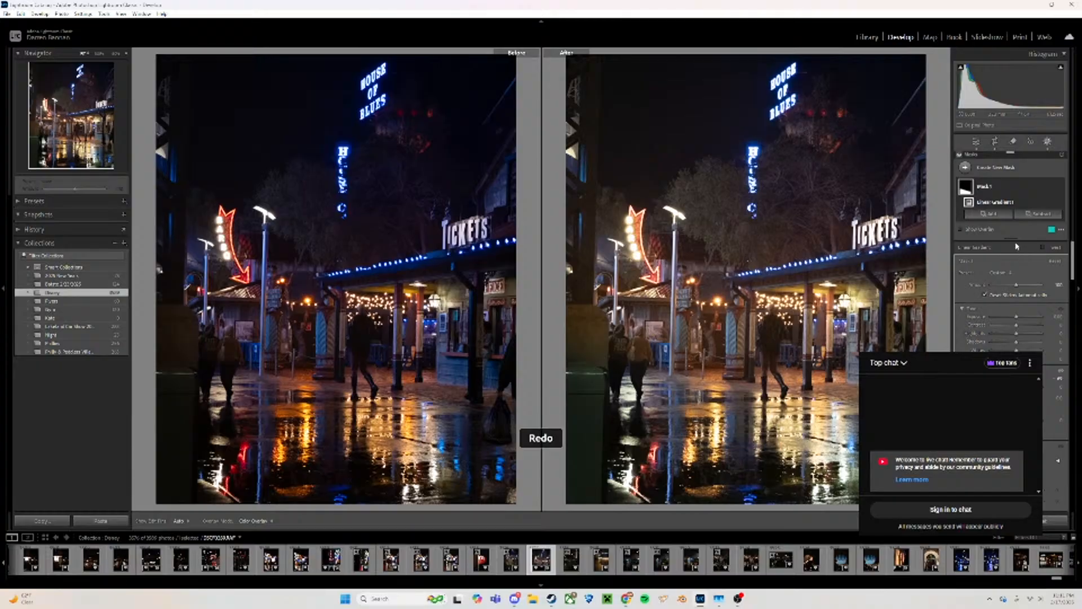
Compare the wet pavement with the gradient mask repeatedly turned off and on, and leave masking
{"action": "left_click", "coordinate": [1060, 187]}
{"action": "left_click", "coordinate": [1060, 187]}
{"action": "left_click", "coordinate": [1059, 187]}
{"action": "left_click", "coordinate": [1060, 188]}
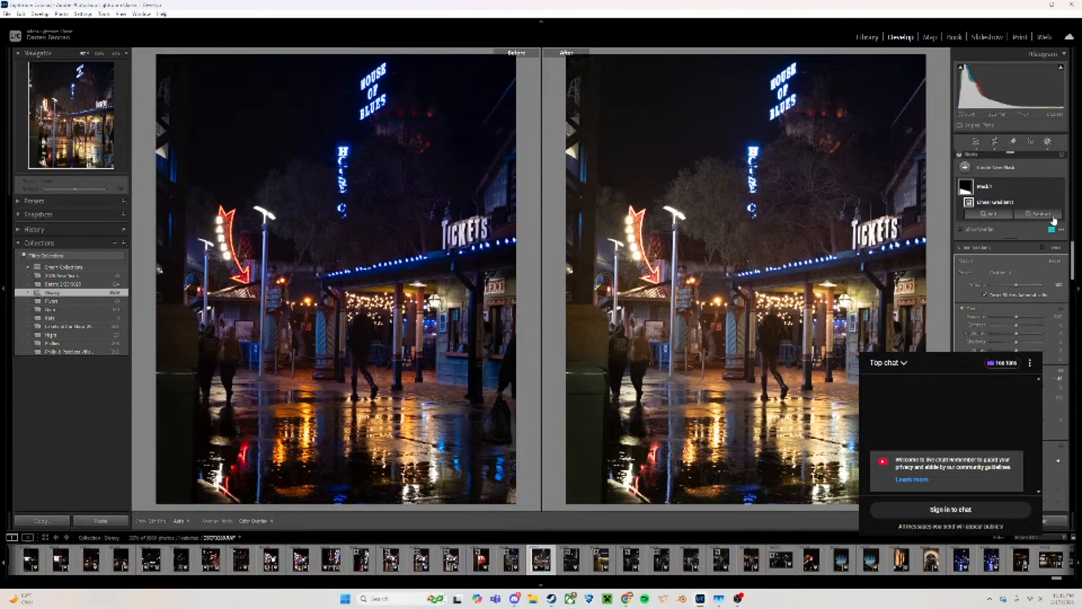
{"action": "left_click", "coordinate": [1061, 189]}
{"action": "left_click", "coordinate": [1061, 189]}
{"action": "left_click", "coordinate": [1061, 188]}
{"action": "left_click", "coordinate": [1060, 188]}
{"action": "left_click", "coordinate": [1060, 188]}
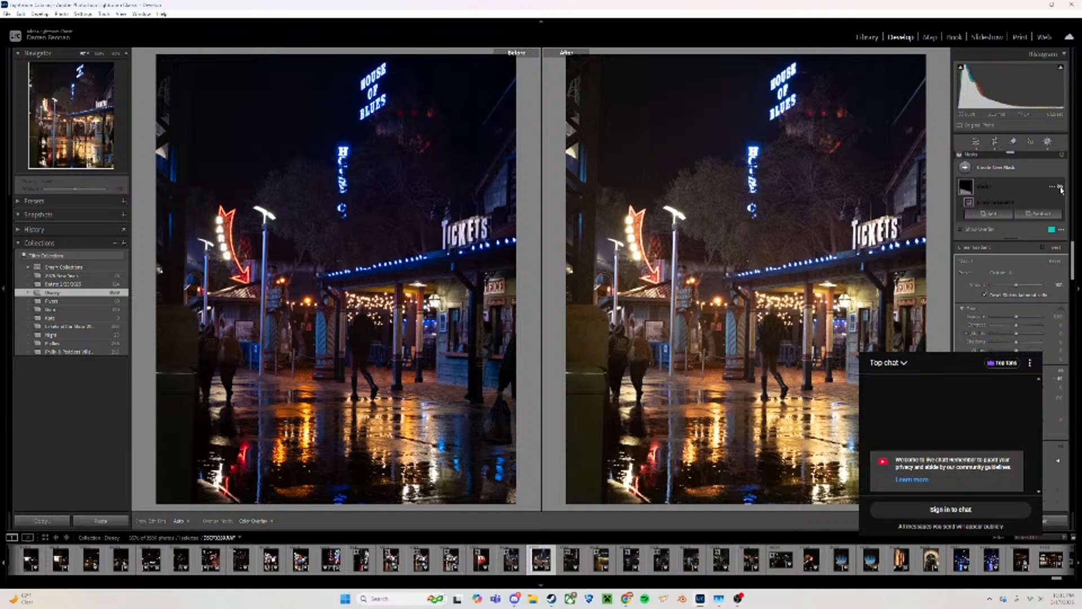
{"action": "left_click", "coordinate": [1060, 188]}
{"action": "left_click", "coordinate": [1061, 189]}
{"action": "left_click", "coordinate": [1061, 189]}
{"action": "left_click", "coordinate": [1060, 189]}
{"action": "left_click", "coordinate": [1061, 188]}
{"action": "left_click", "coordinate": [1061, 188]}
{"action": "left_click", "coordinate": [1061, 188]}
{"action": "left_click", "coordinate": [1061, 188]}
{"action": "left_click", "coordinate": [1060, 188]}
{"action": "left_click", "coordinate": [1061, 188]}
{"action": "left_click", "coordinate": [1061, 188]}
{"action": "left_click", "coordinate": [1061, 188]}
{"action": "left_click", "coordinate": [1060, 189]}
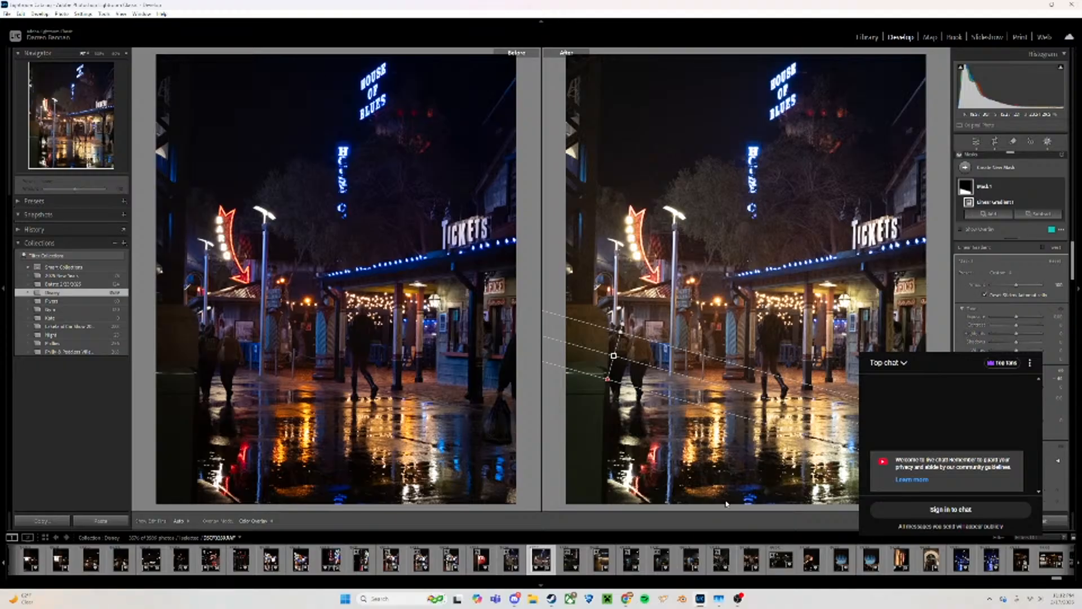
{"action": "left_click", "coordinate": [1060, 189]}
{"action": "left_click", "coordinate": [1060, 188]}
{"action": "left_click", "coordinate": [1060, 188]}
{"action": "left_click", "coordinate": [1061, 188]}
{"action": "left_click", "coordinate": [1061, 188]}
{"action": "left_click", "coordinate": [1061, 189]}
{"action": "left_click", "coordinate": [976, 142]}
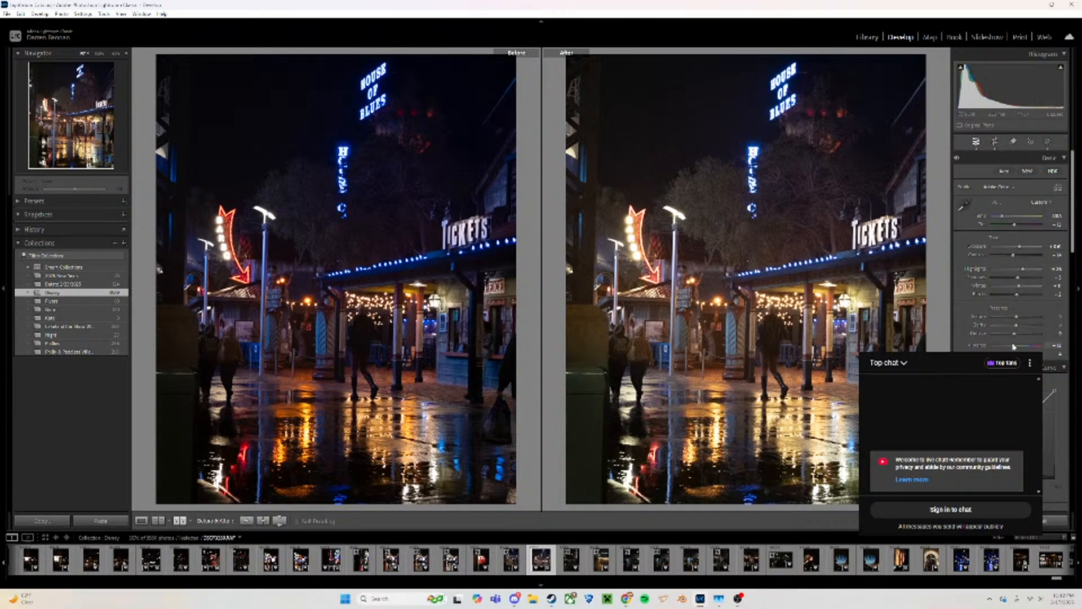
Shape a gentle S-curve in the point curve with a slightly raised highlight point and a lowered shadow point
{"action": "scroll", "coordinate": [990, 339], "scroll_direction": "down", "scroll_amount": 3}
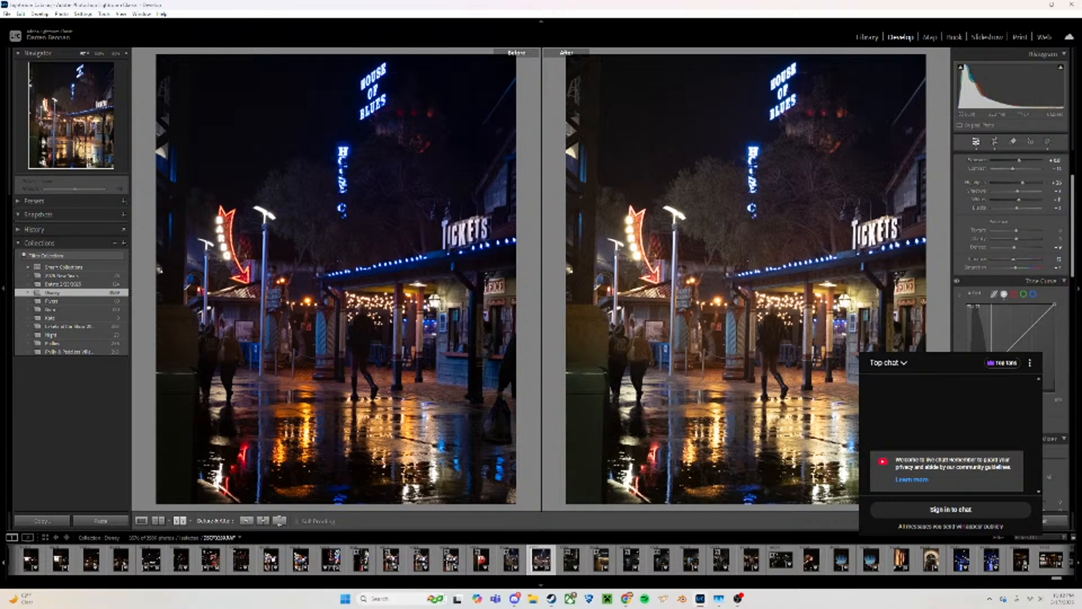
{"action": "mouse_move", "coordinate": [1033, 325]}
{"action": "left_mouse_down"}
{"action": "mouse_move", "coordinate": [1040, 333]}
{"action": "mouse_move", "coordinate": [1036, 323]}
{"action": "left_mouse_up"}
{"action": "left_click_drag", "start_coordinate": [992, 360], "coordinate": [992, 359]}
{"action": "left_click_drag", "start_coordinate": [1035, 322], "coordinate": [1040, 324]}
{"action": "left_click_drag", "start_coordinate": [990, 360], "coordinate": [990, 368]}
{"action": "left_click_drag", "start_coordinate": [1042, 324], "coordinate": [1047, 326]}
{"action": "key", "text": "ctrl+z"}
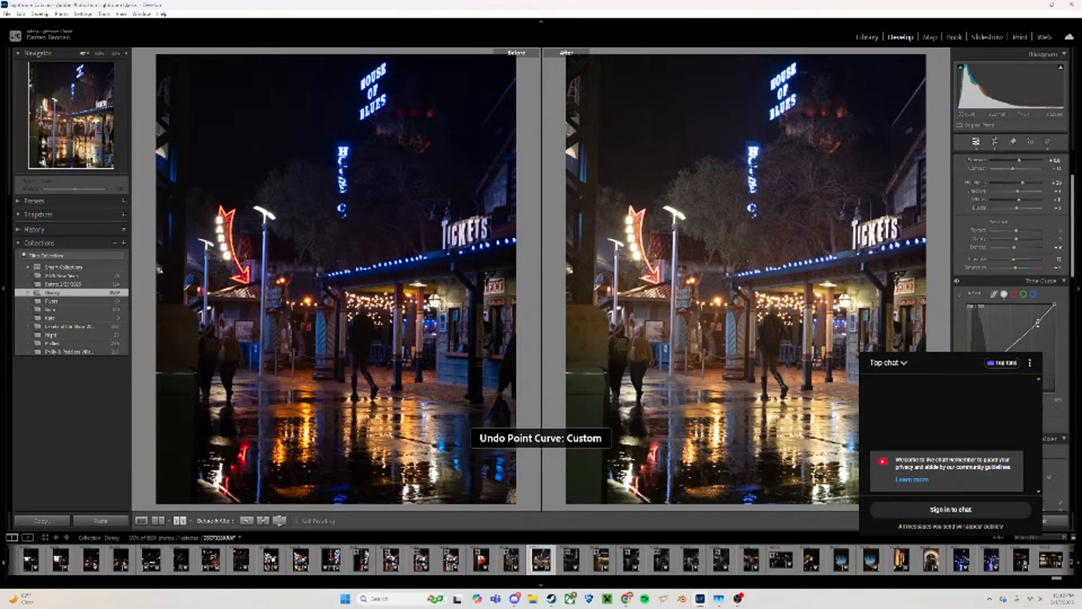
{"action": "left_click", "coordinate": [1037, 323]}
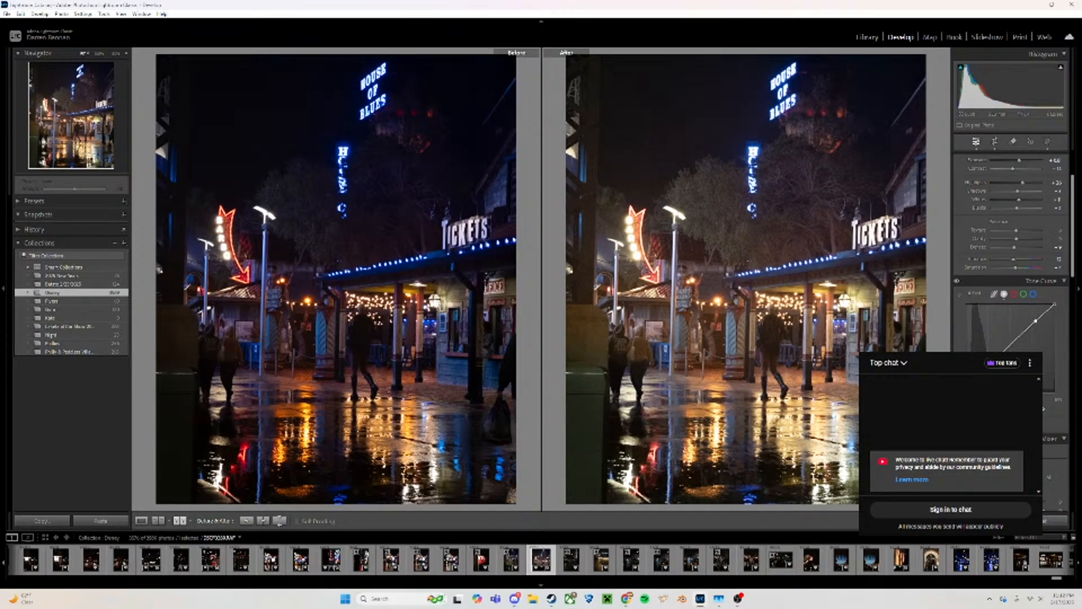
{"action": "left_click_drag", "start_coordinate": [989, 368], "coordinate": [991, 372]}
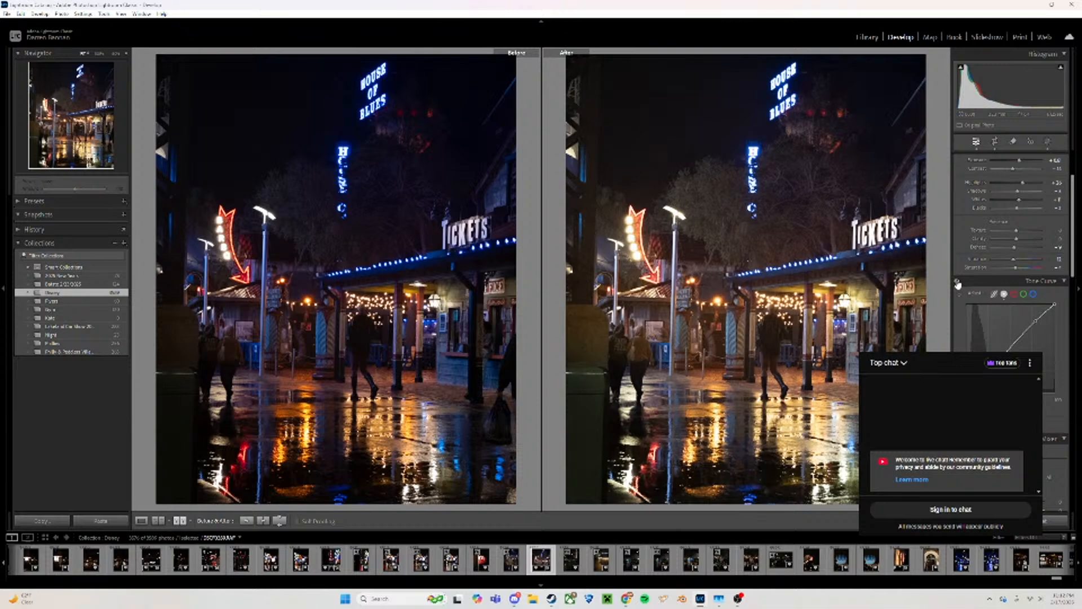
Copy the After settings to the Before view as a new comparison baseline, and fine-tune the tone curve's highlight point
{"action": "left_click", "coordinate": [262, 521]}
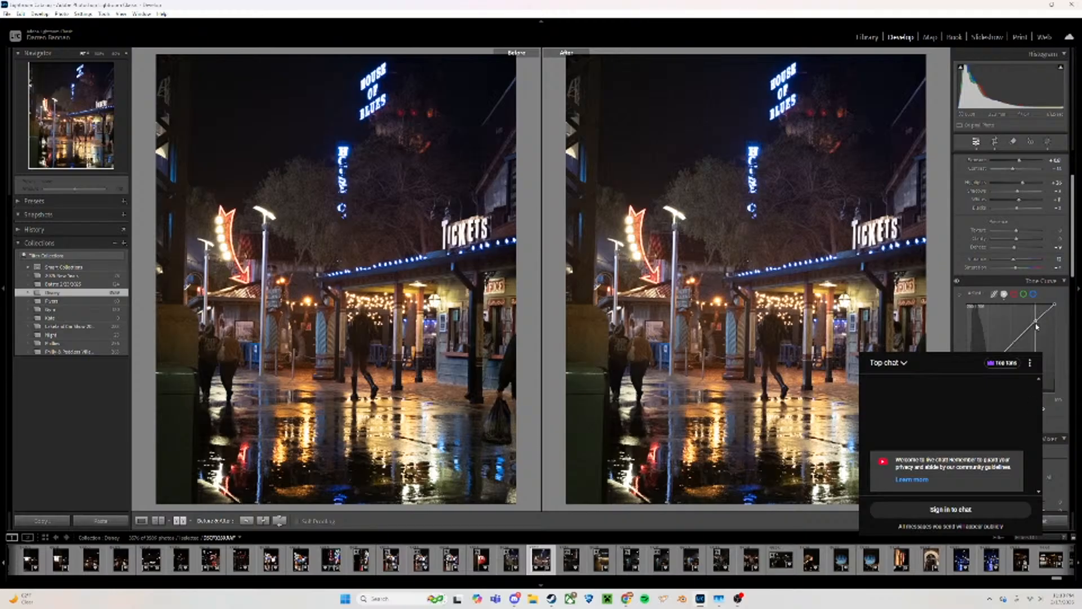
{"action": "left_click_drag", "start_coordinate": [1038, 326], "coordinate": [1038, 324]}
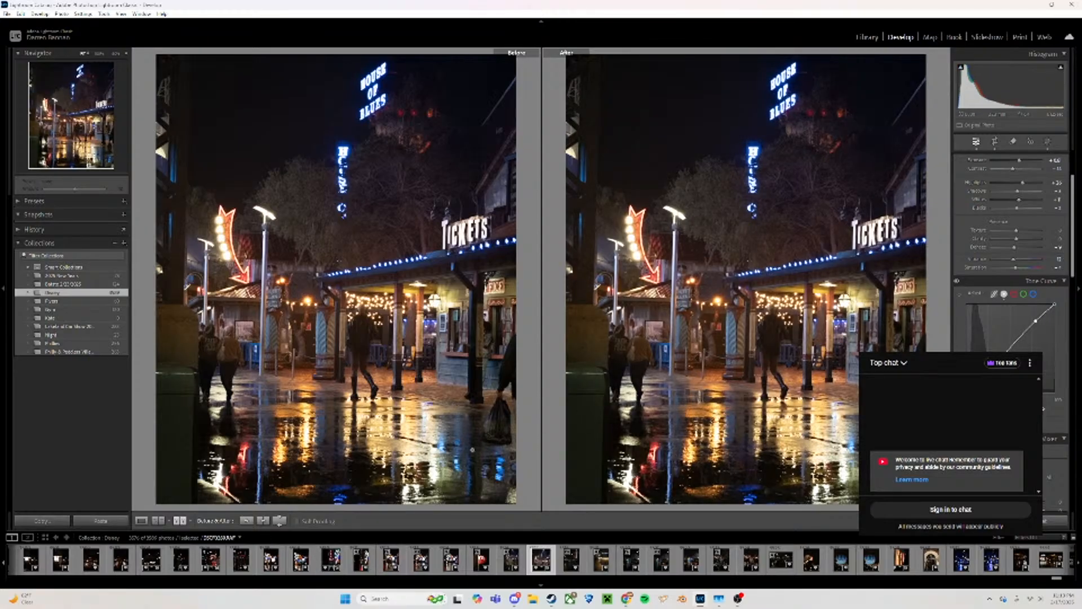
Check the before/after layout options and compare the photo with soft proofing on and off, leaving it off
{"action": "left_click", "coordinate": [190, 521]}
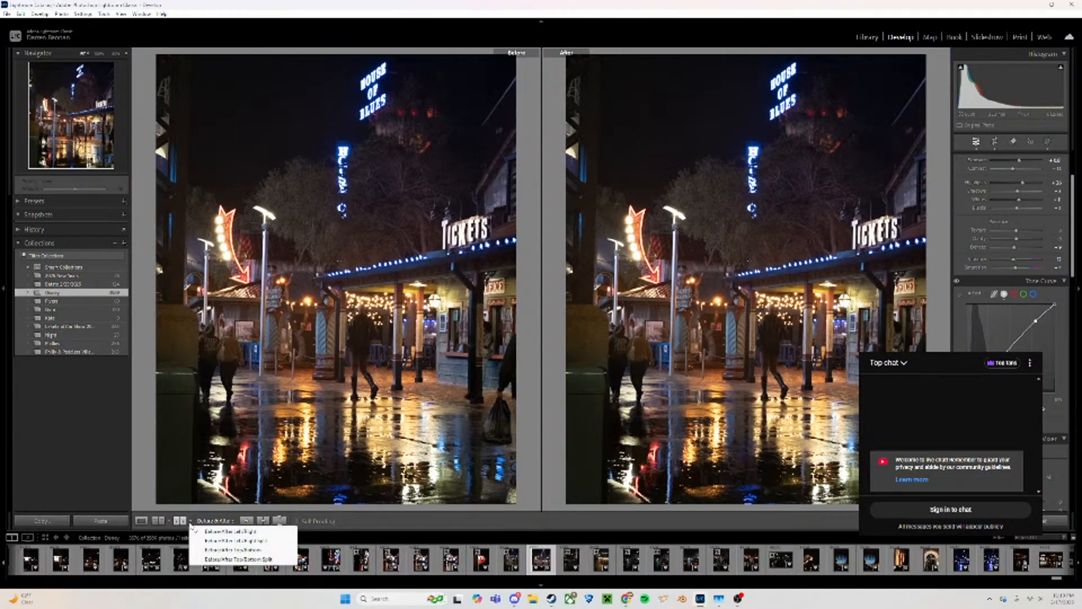
{"action": "left_click", "coordinate": [353, 528]}
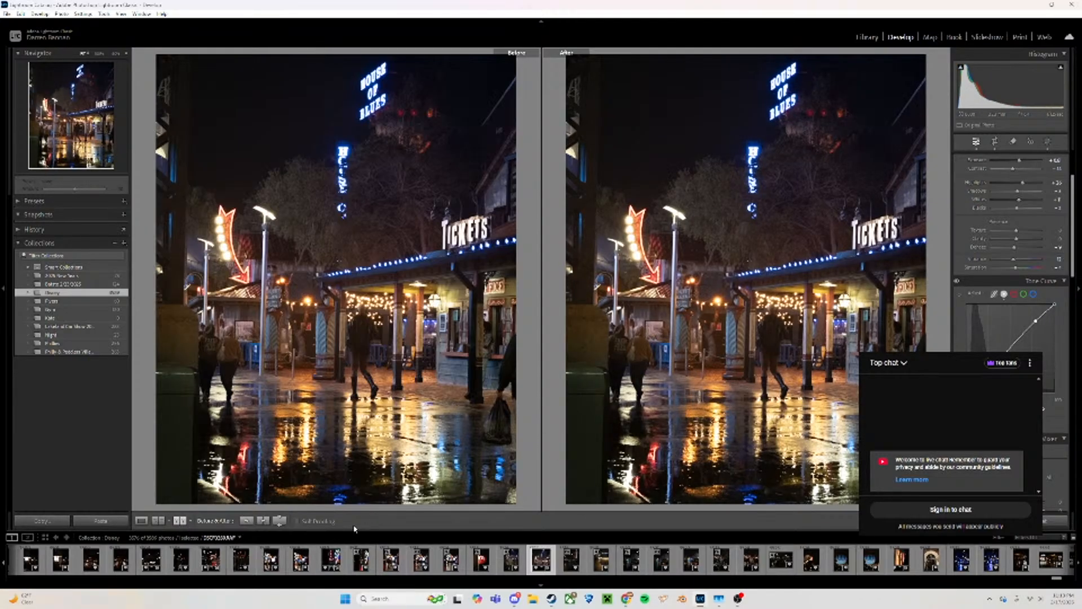
{"action": "left_click", "coordinate": [299, 521]}
{"action": "left_click", "coordinate": [300, 521]}
{"action": "left_click", "coordinate": [300, 521]}
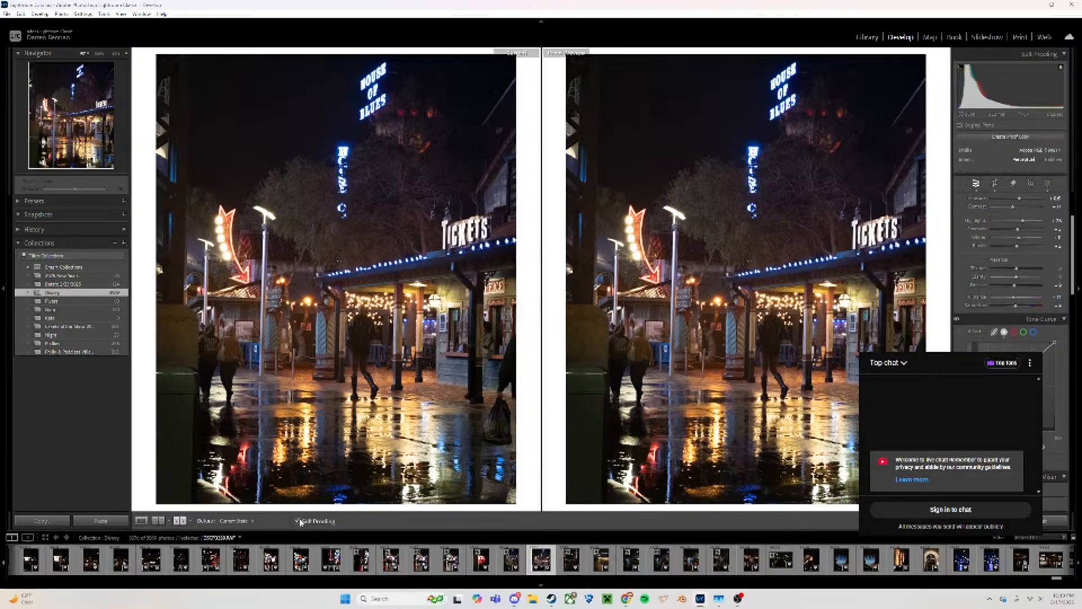
{"action": "left_click", "coordinate": [299, 521]}
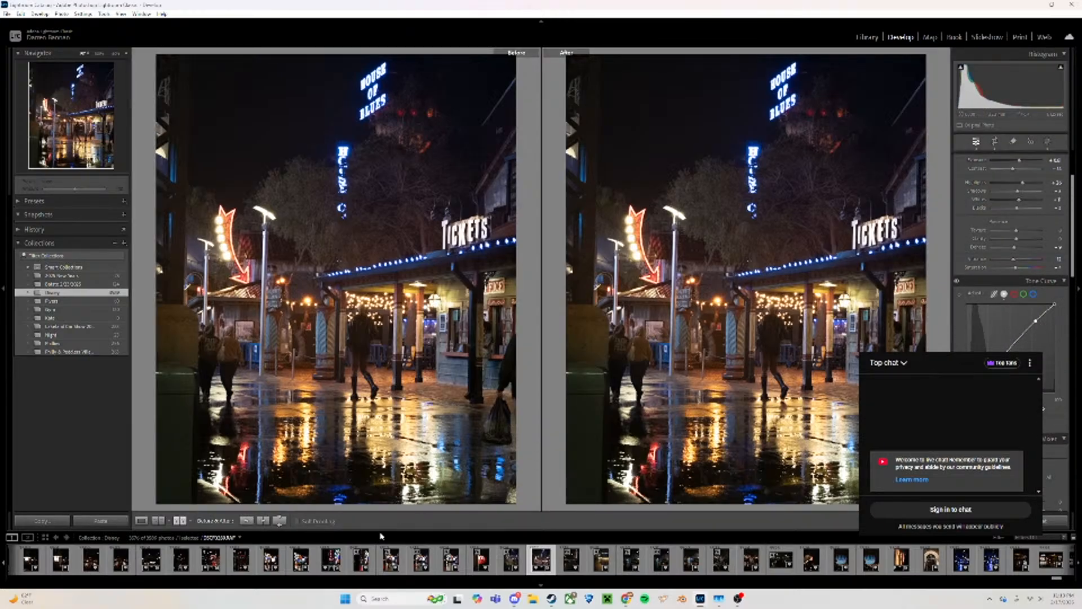
{"action": "left_click", "coordinate": [299, 521]}
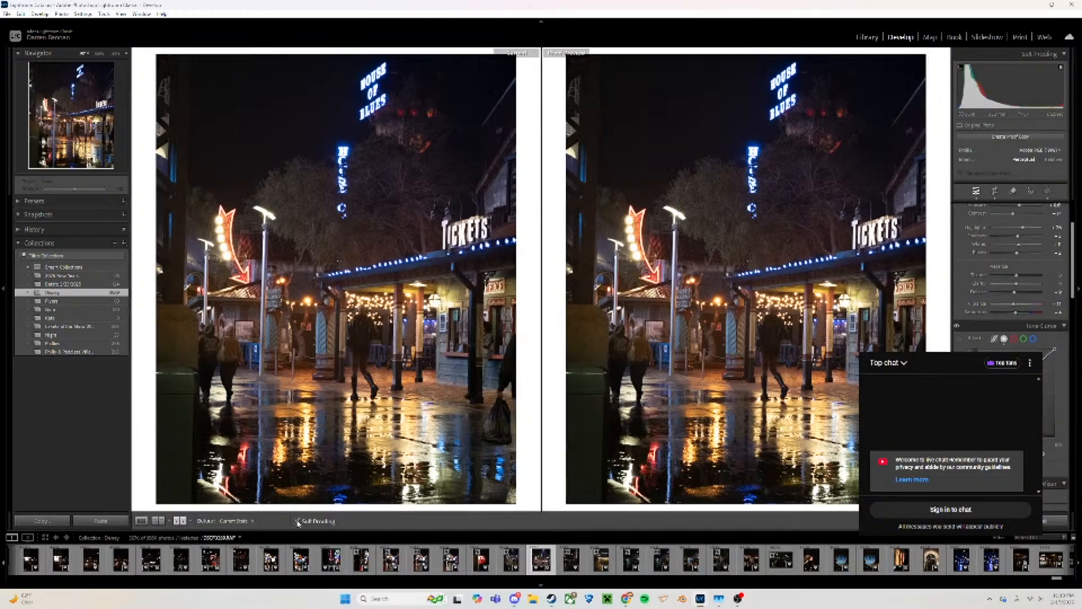
{"action": "left_click", "coordinate": [299, 521]}
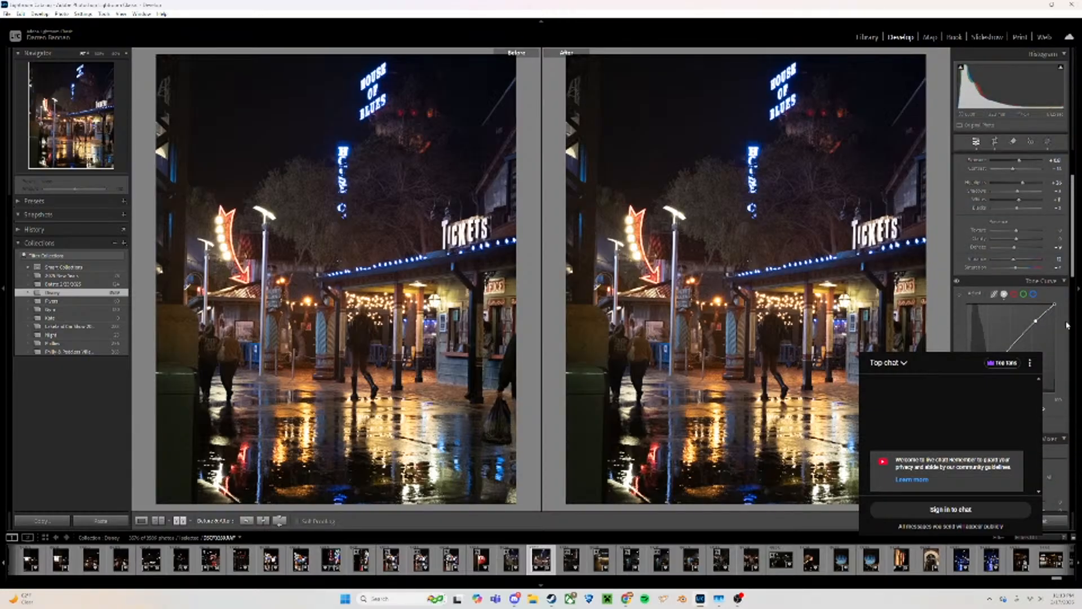
Colour-grade the House of Blues photo by slightly tinting its shadows and highlights
{"action": "scroll", "coordinate": [983, 296], "scroll_direction": "down", "scroll_amount": 10}
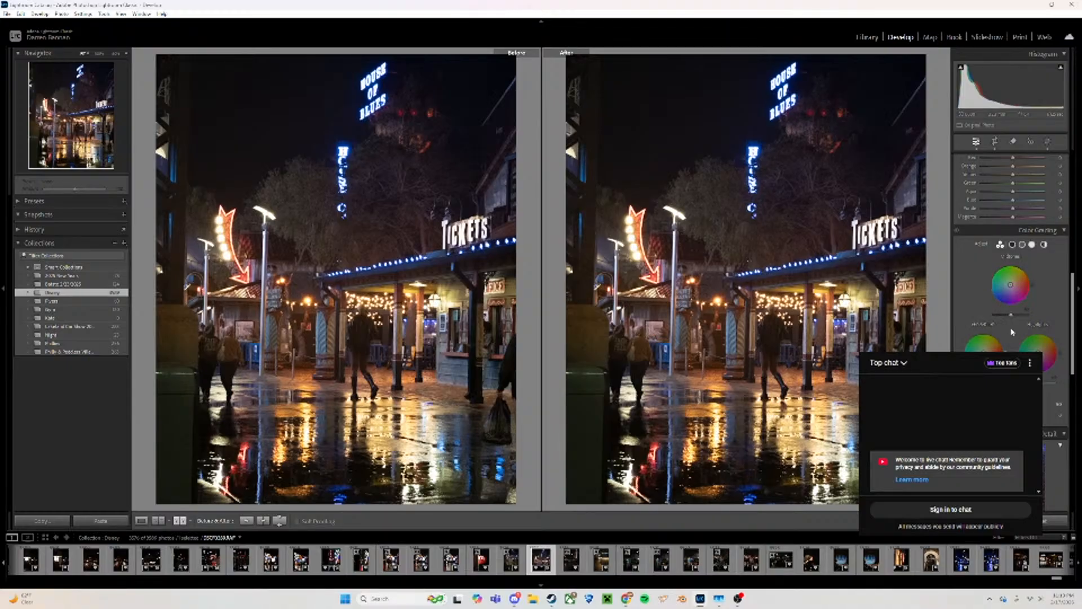
{"action": "left_click_drag", "start_coordinate": [983, 353], "coordinate": [1042, 350]}
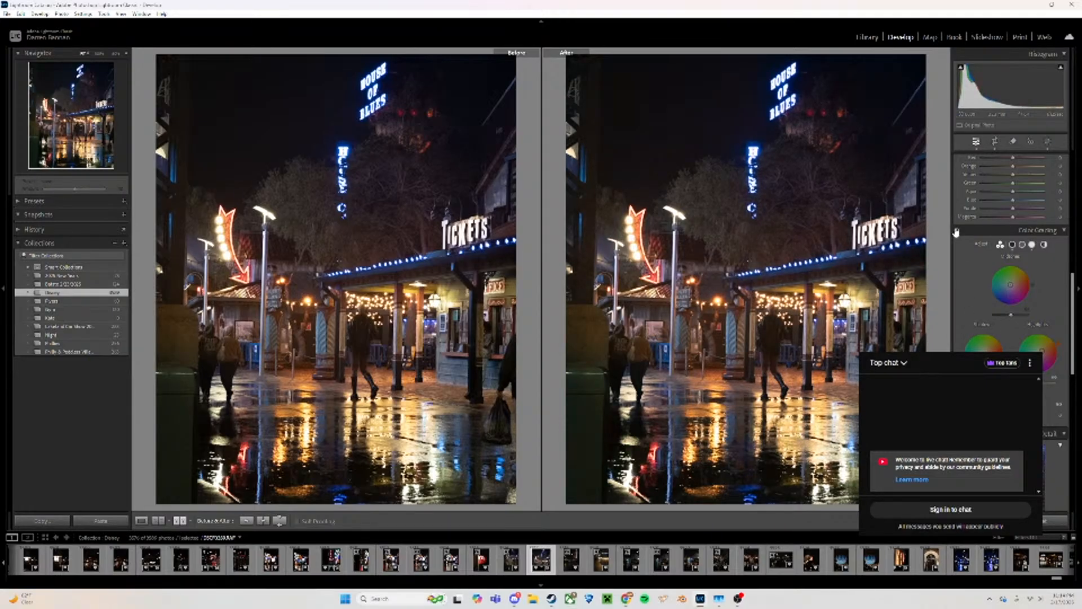
{"action": "left_click_drag", "start_coordinate": [976, 358], "coordinate": [985, 361]}
Open the stormy purple-sky photo of the lit bridge from the Library for developing and show it in single-photo view
{"action": "left_click", "coordinate": [867, 37]}
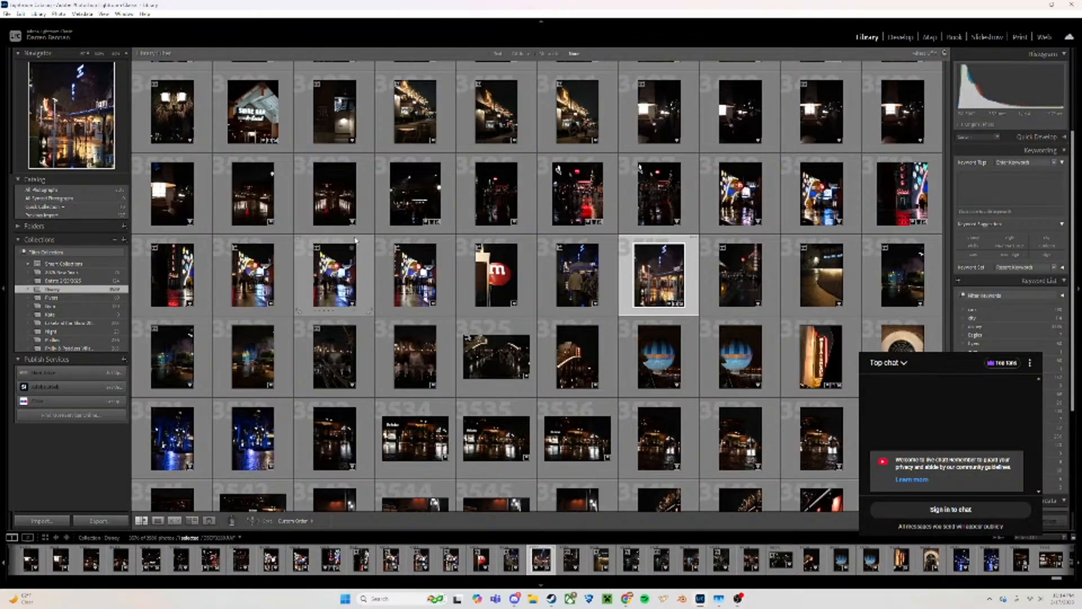
{"action": "scroll", "coordinate": [355, 239], "scroll_direction": "up", "scroll_amount": 5}
{"action": "left_click", "coordinate": [767, 236]}
{"action": "left_click", "coordinate": [896, 37]}
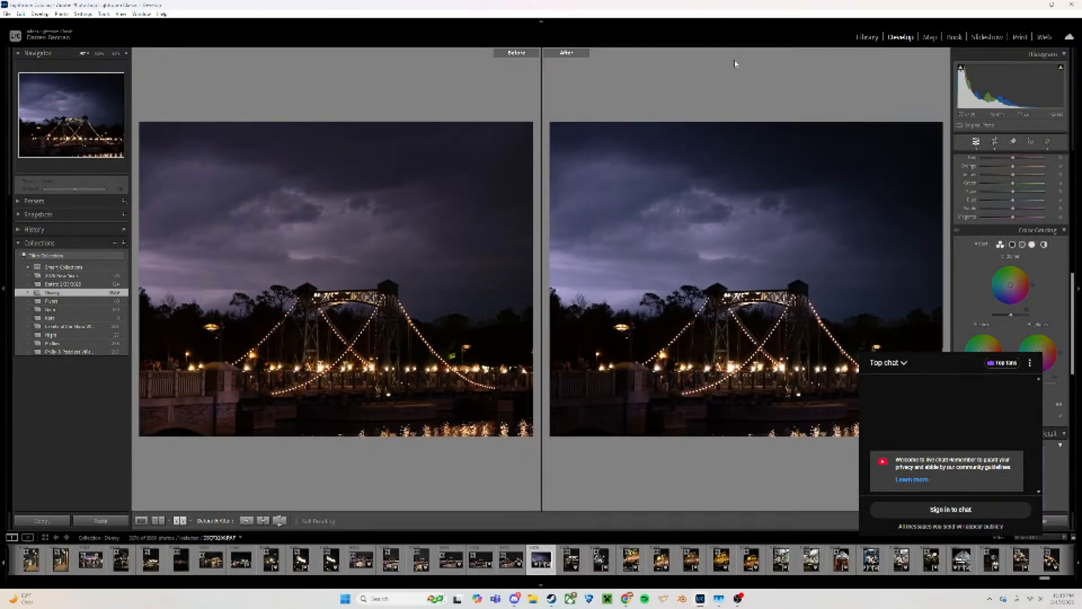
{"action": "left_click", "coordinate": [141, 520]}
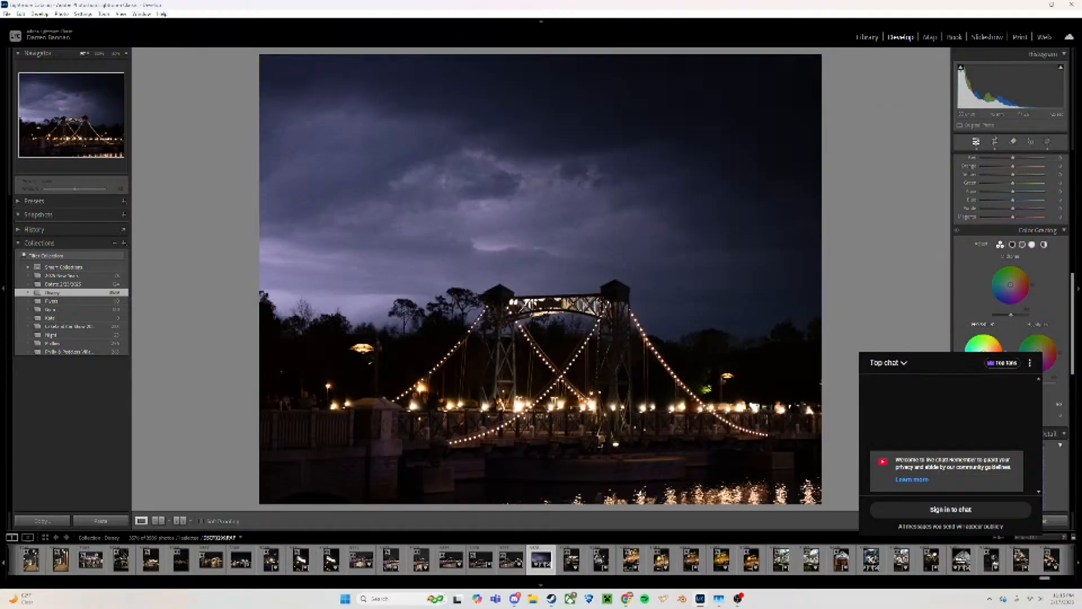
Colour-grade the bridge photo by tinting its shadows and highlights and adjusting the highlight luminance
{"action": "mouse_move", "coordinate": [983, 353]}
{"action": "left_mouse_down"}
{"action": "mouse_move", "coordinate": [973, 362]}
{"action": "mouse_move", "coordinate": [984, 354]}
{"action": "left_mouse_up"}
{"action": "left_click_drag", "start_coordinate": [984, 354], "coordinate": [986, 351]}
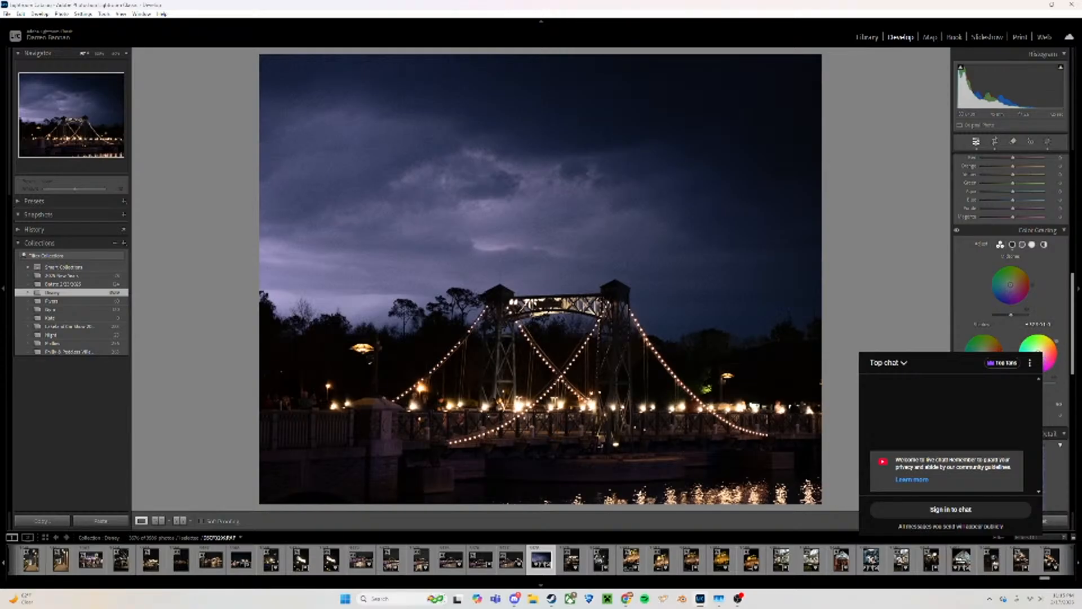
{"action": "left_click_drag", "start_coordinate": [1038, 351], "coordinate": [1042, 391]}
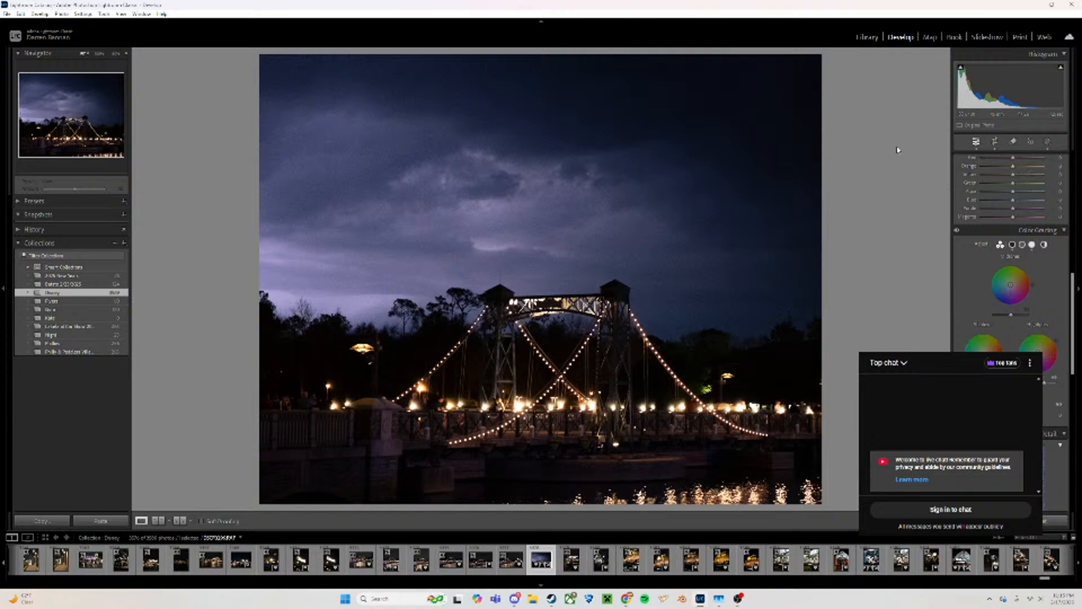
{"action": "left_click", "coordinate": [1080, 292]}
{"action": "left_click", "coordinate": [1080, 291]}
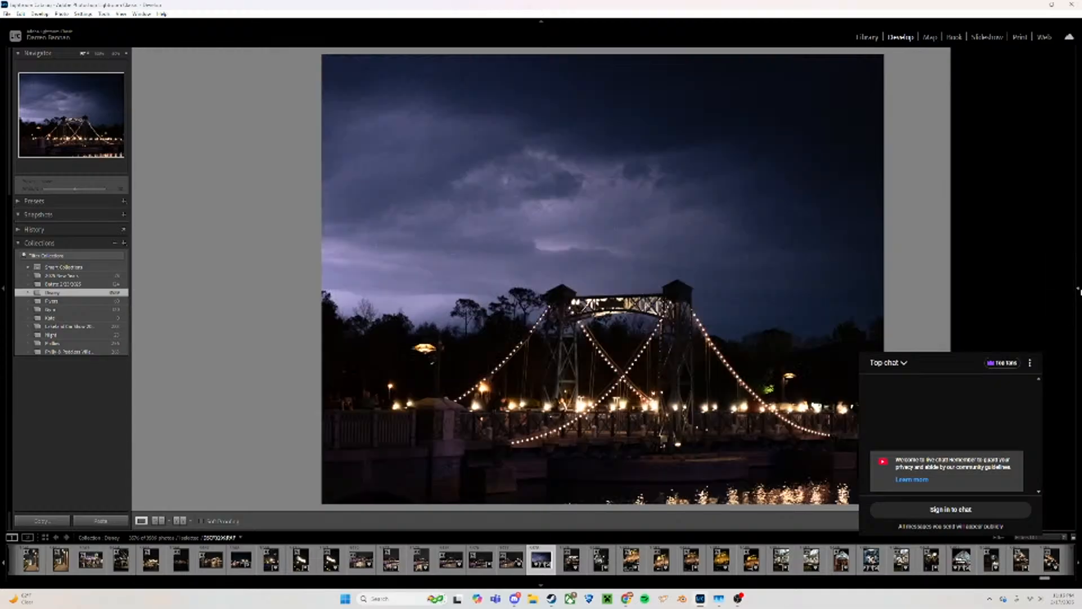
{"action": "left_click_drag", "start_coordinate": [1069, 302], "coordinate": [1079, 530]}
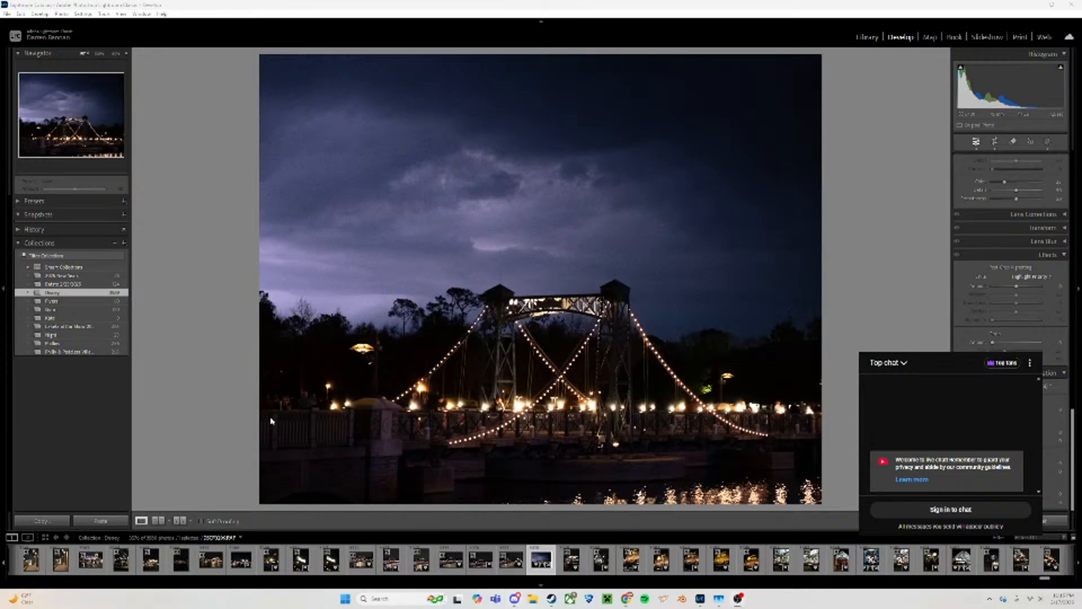
{"action": "left_click_drag", "start_coordinate": [681, 240], "coordinate": [790, 247]}
{"action": "scroll", "coordinate": [1015, 226], "scroll_direction": "up", "scroll_amount": 10}
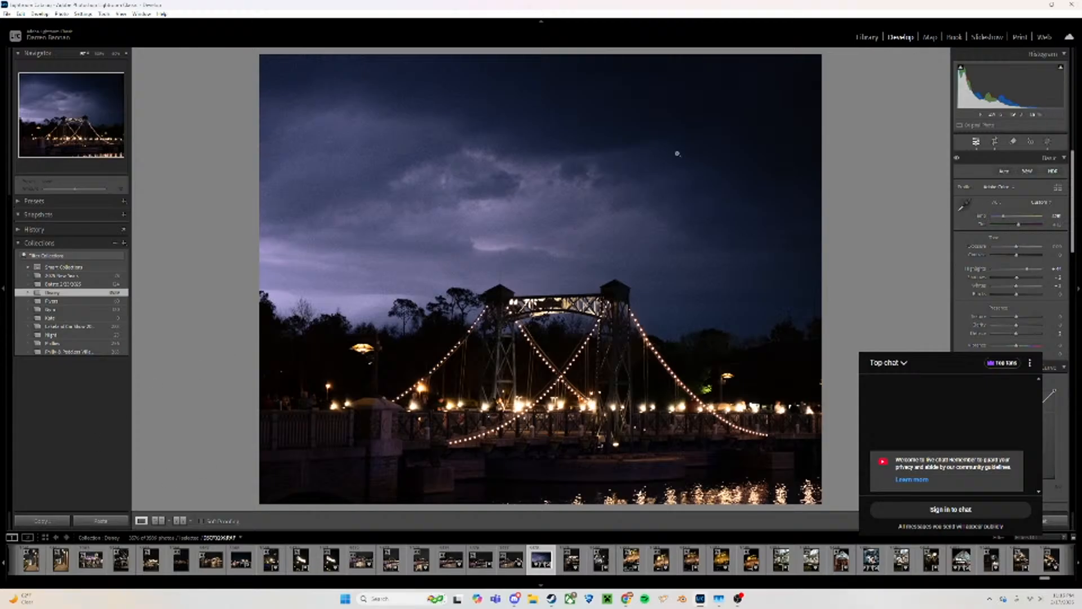
Open the photo of the chef working in the restaurant kitchen from the Library for developing
{"action": "left_click", "coordinate": [878, 42]}
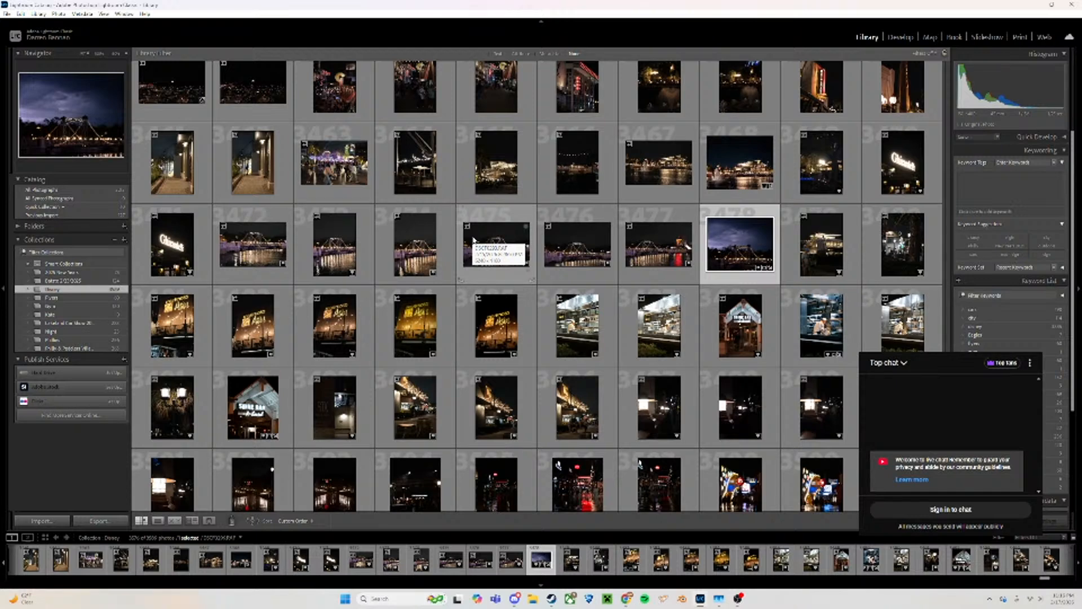
{"action": "left_click", "coordinate": [830, 316]}
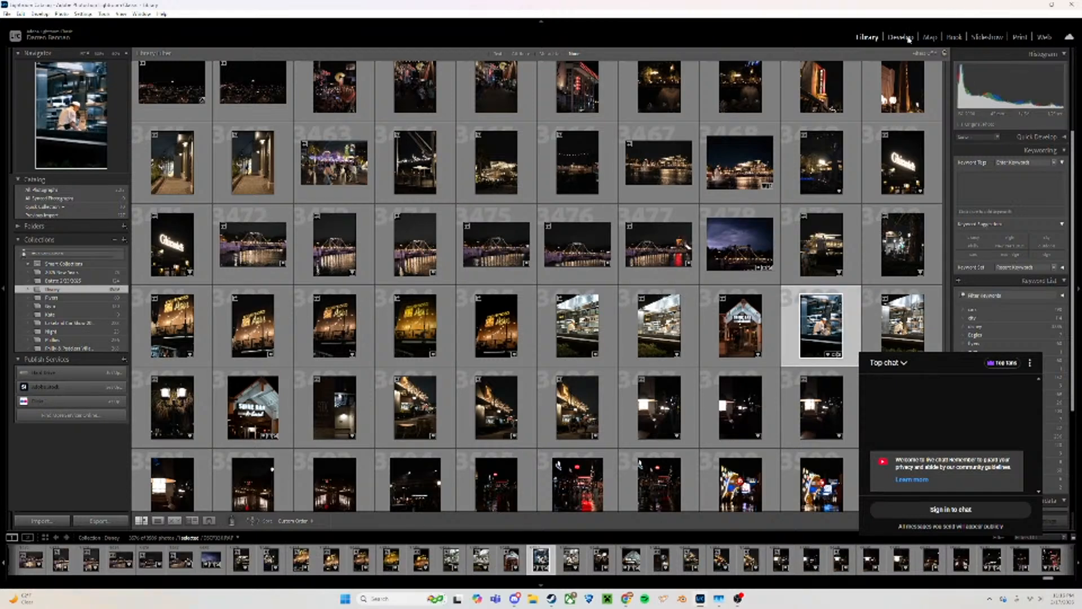
{"action": "left_click", "coordinate": [902, 38]}
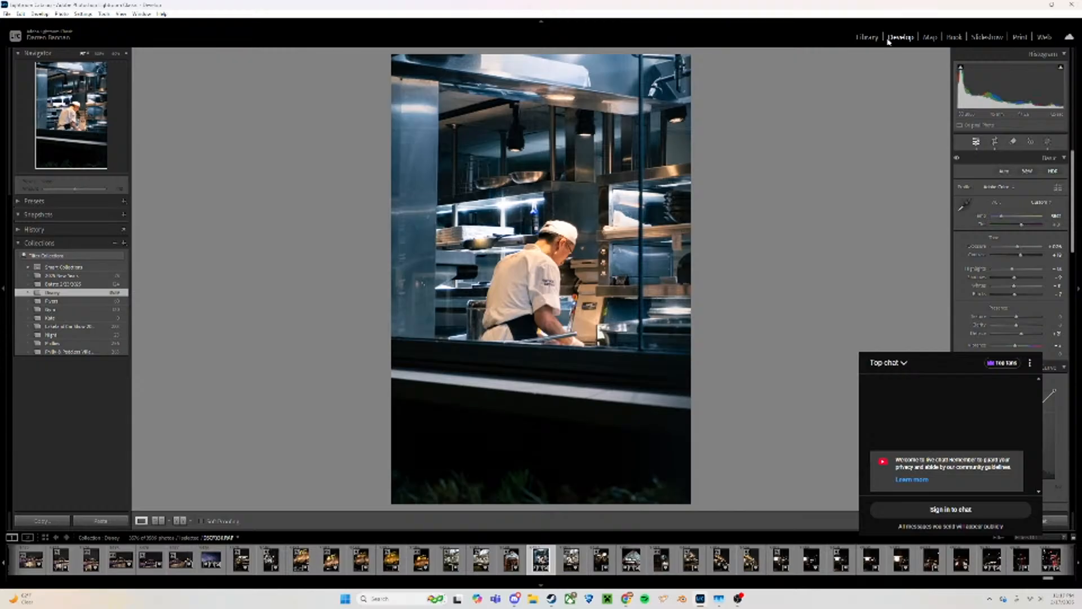
Crop the chef photo to the 4 x 5 / 8 x 10 aspect ratio, reposition the crop slightly, and undo the last crop change
{"action": "left_click", "coordinate": [995, 142]}
{"action": "left_click", "coordinate": [1040, 172]}
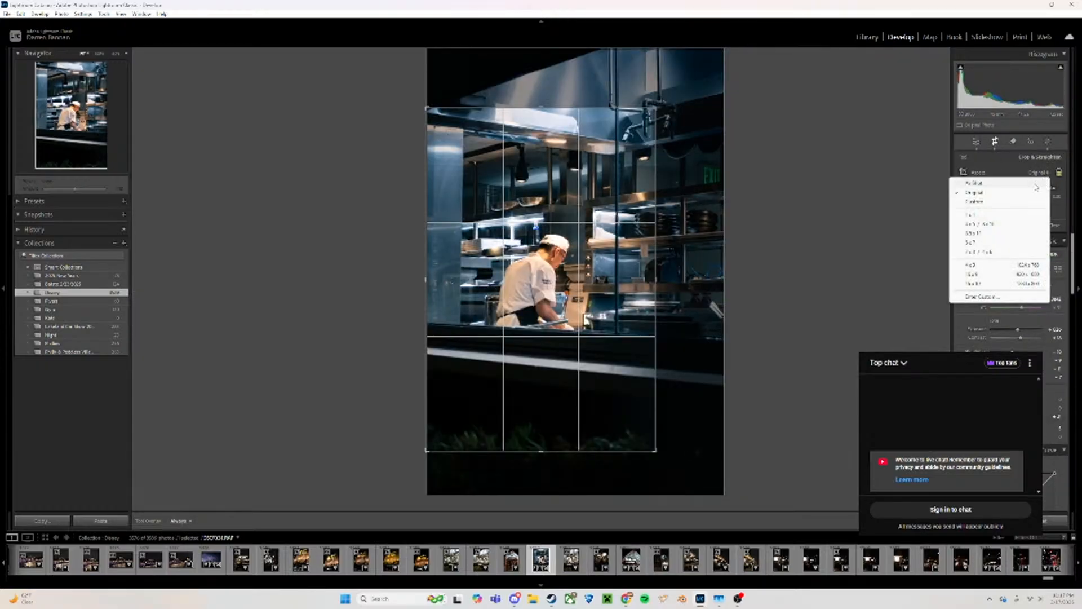
{"action": "left_click", "coordinate": [1014, 232]}
{"action": "left_click_drag", "start_coordinate": [651, 163], "coordinate": [652, 168]}
{"action": "left_click", "coordinate": [974, 142]}
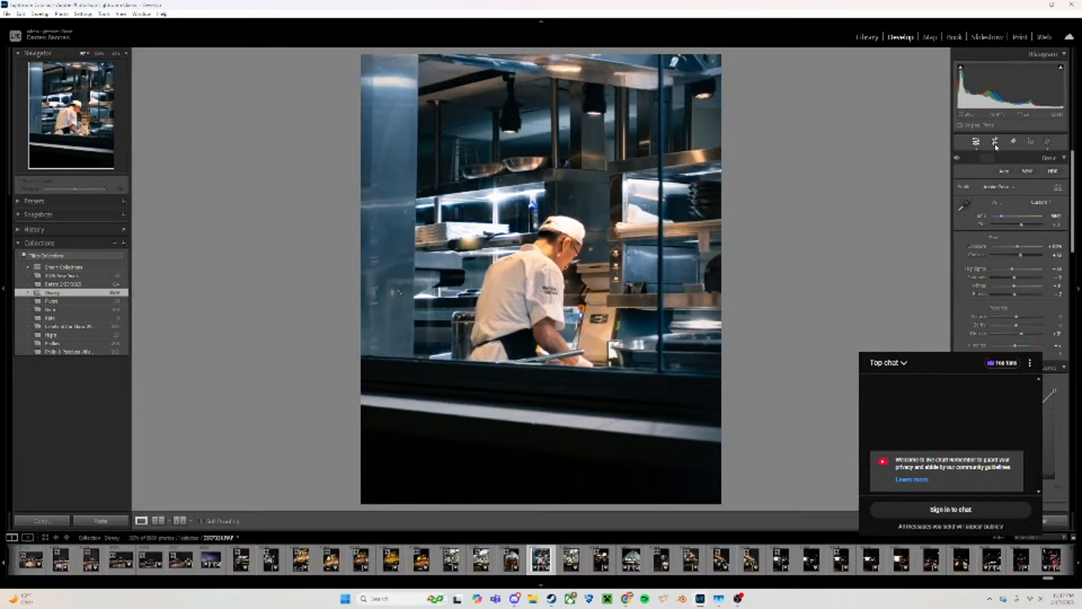
{"action": "key", "text": "ctrl+z"}
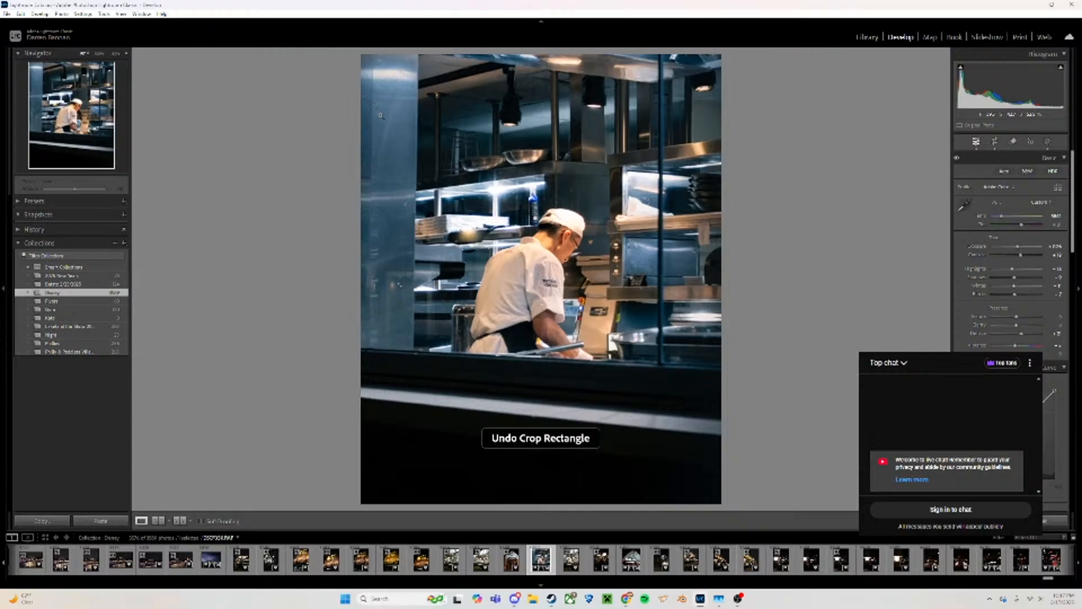
Try a new framing of the chef photo's 4 x 5 / 8 x 10 crop that places the chef slightly lower
{"action": "key", "text": "ctrl+y"}
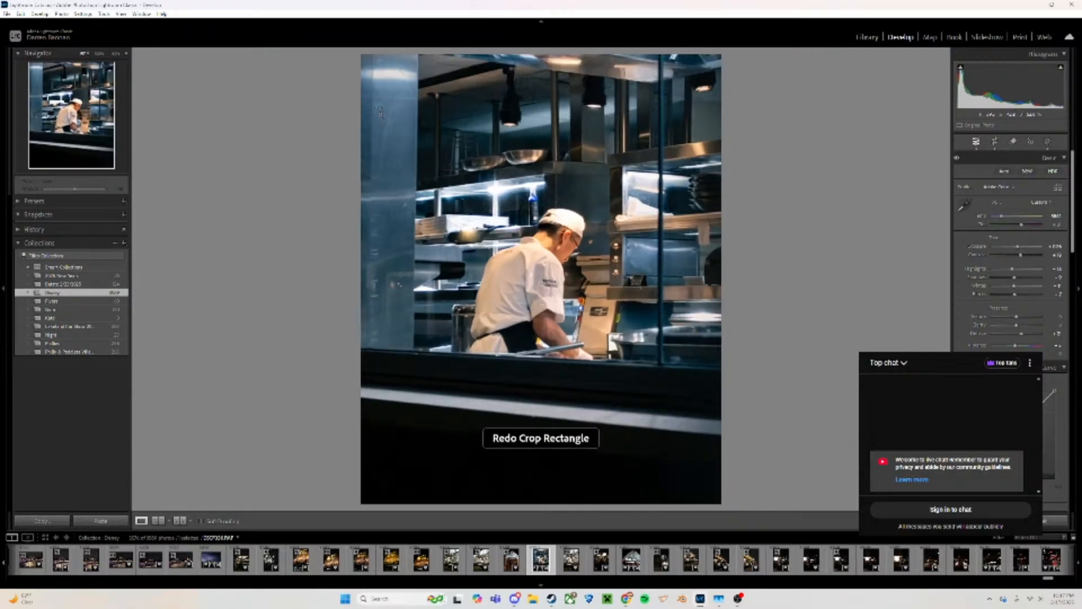
{"action": "key", "text": "ctrl+z"}
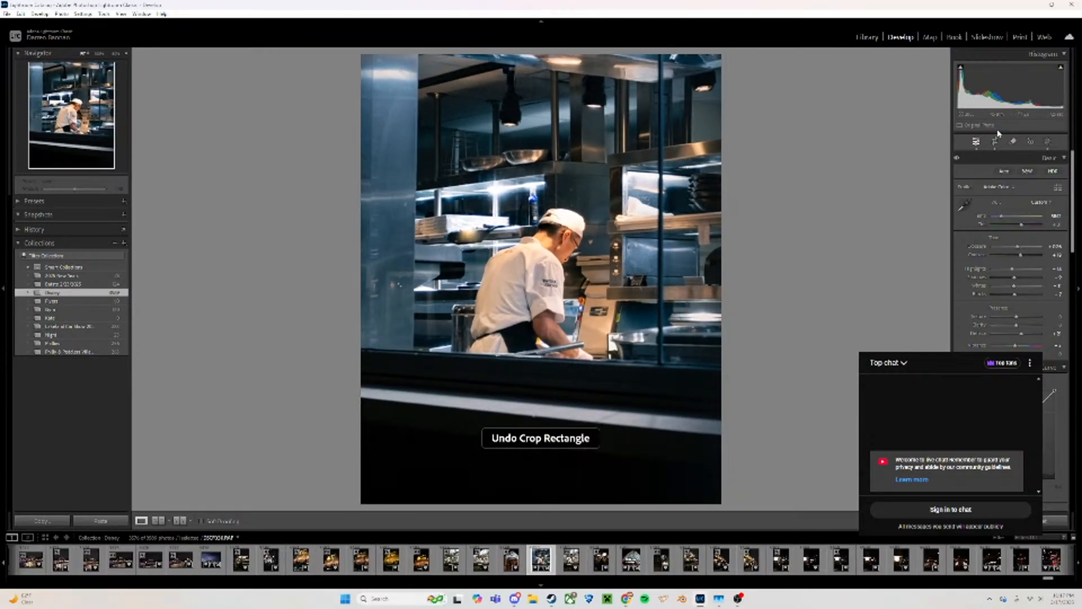
{"action": "key", "text": "r"}
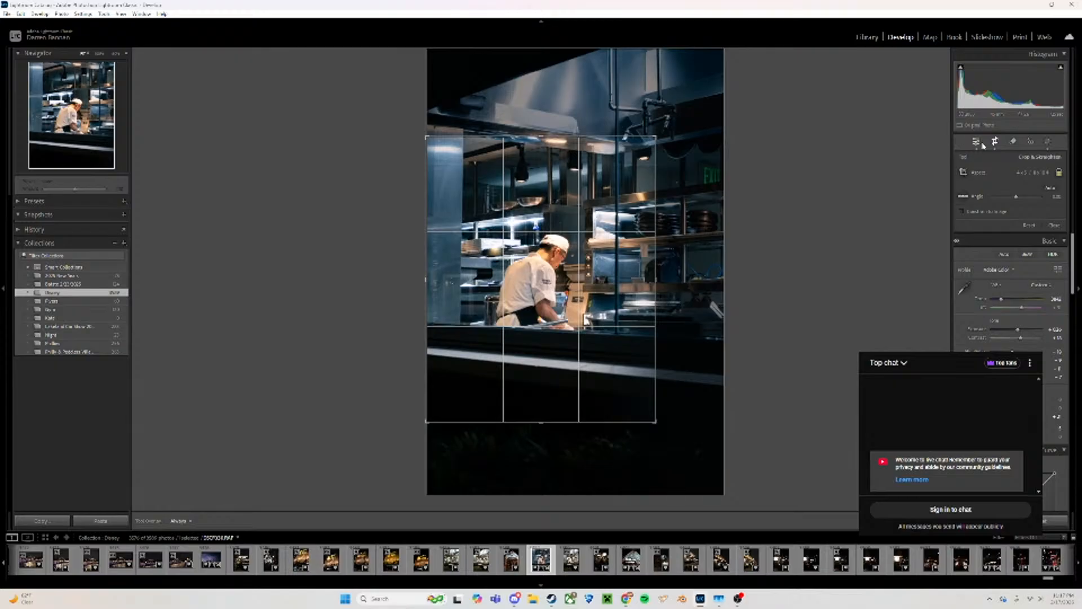
{"action": "key", "text": "ctrl+z"}
{"action": "key", "text": "ctrl+y"}
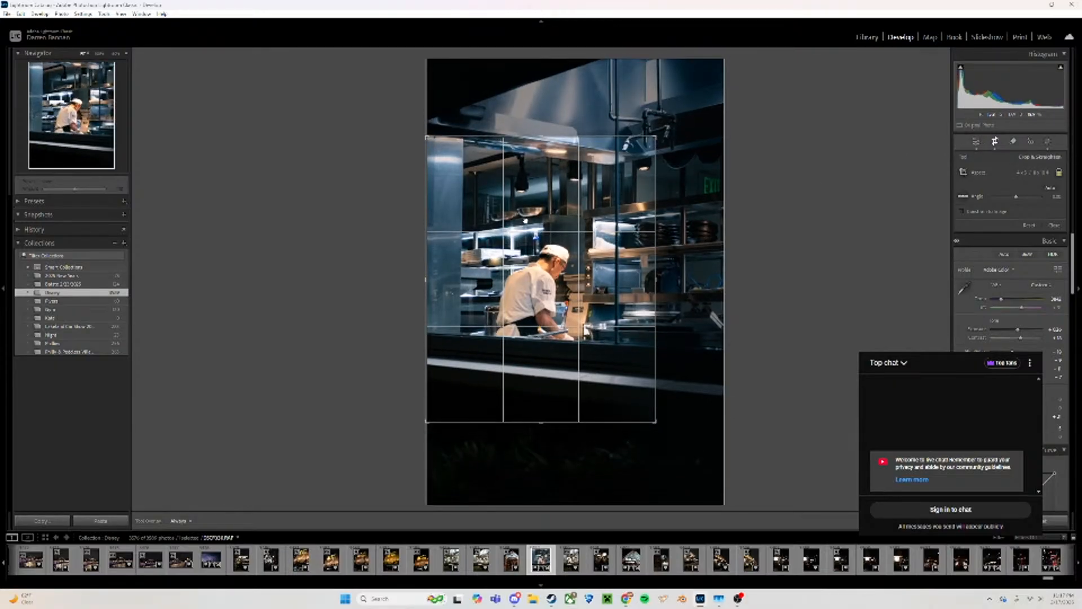
{"action": "left_click", "coordinate": [975, 142]}
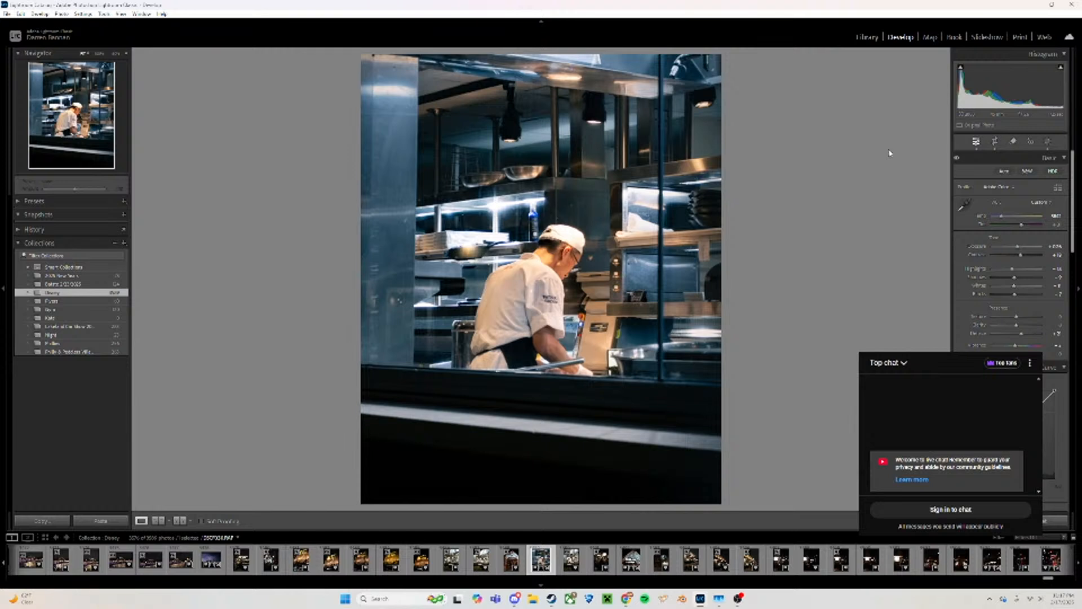
Step back and forth through the chef photo's crop changes and restore the framing with the chef slightly higher
{"action": "key", "text": "ctrl+z"}
{"action": "key", "text": "ctrl+y"}
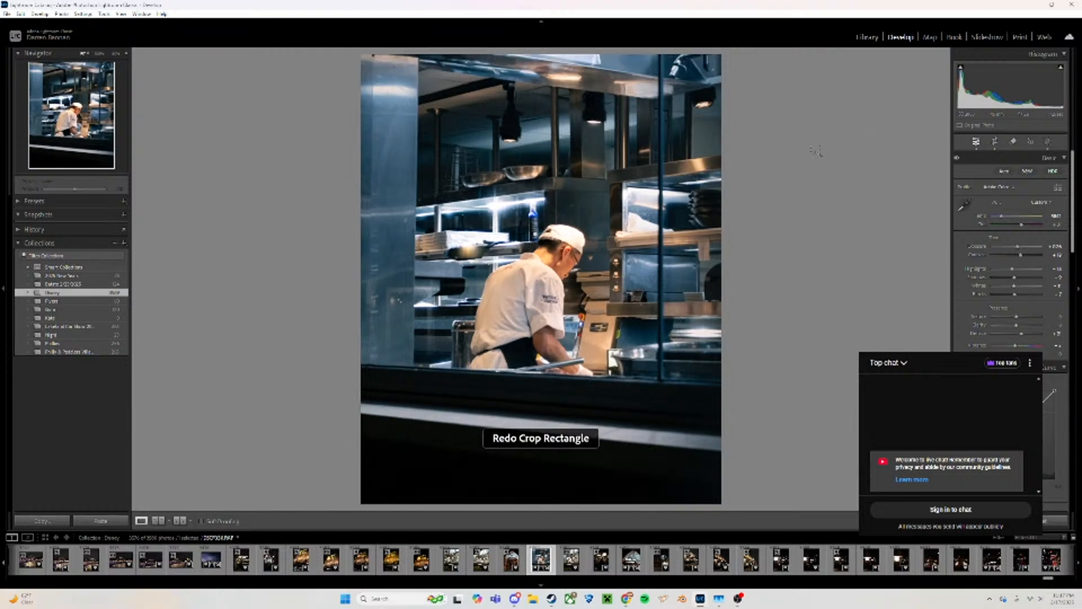
{"action": "key", "text": "ctrl+y"}
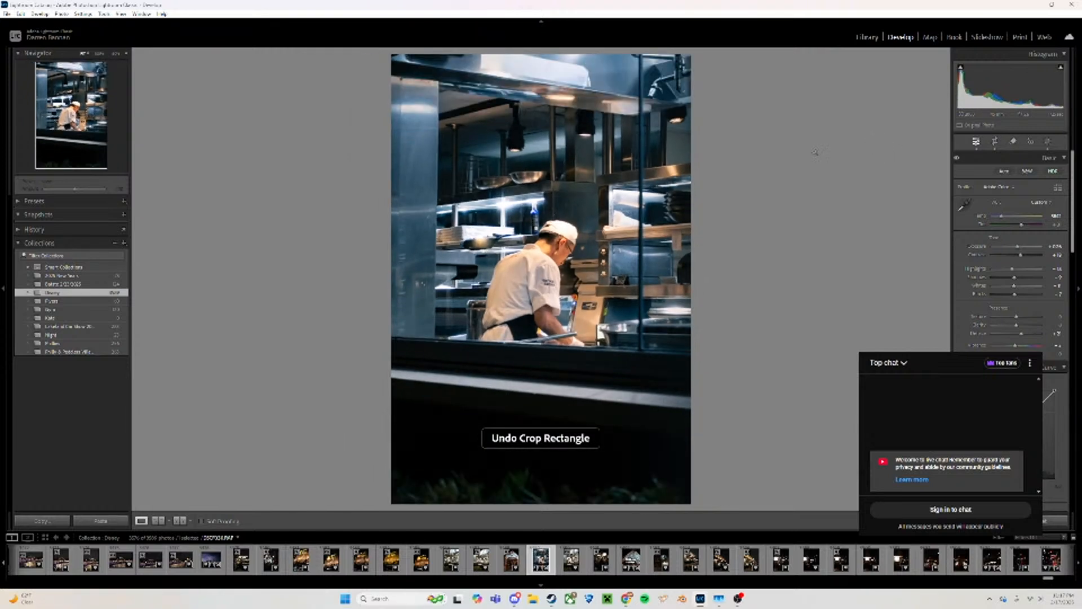
{"action": "key", "text": "ctrl+y"}
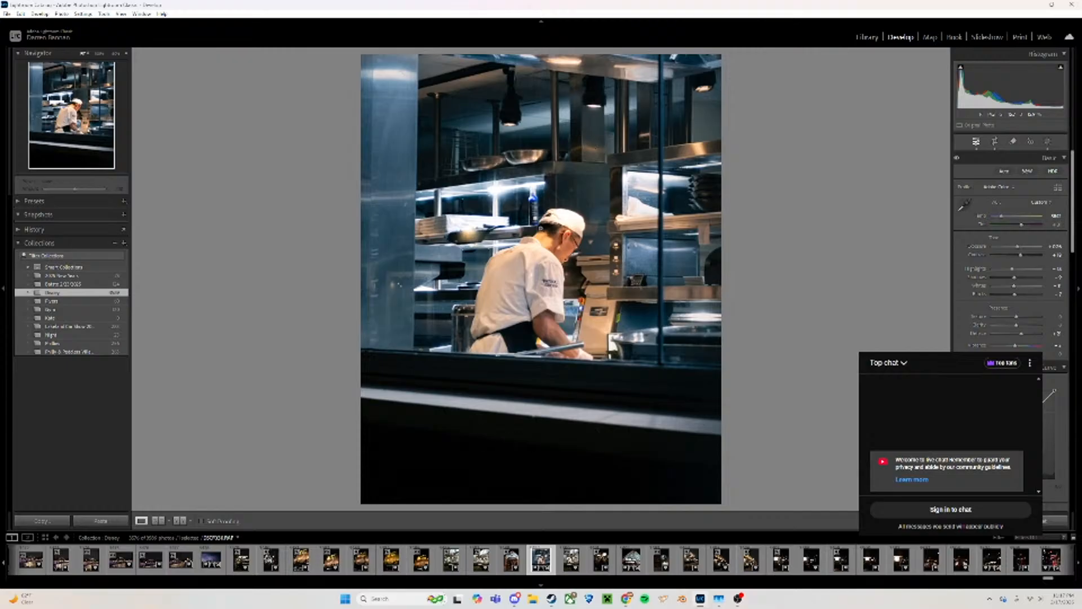
Examine the chef's head, face and jacket lettering up close, and return to the full-photo view
{"action": "left_click", "coordinate": [556, 295]}
{"action": "left_click_drag", "start_coordinate": [555, 294], "coordinate": [569, 417]}
{"action": "left_click_drag", "start_coordinate": [609, 277], "coordinate": [620, 276]}
{"action": "left_click_drag", "start_coordinate": [635, 224], "coordinate": [627, 235]}
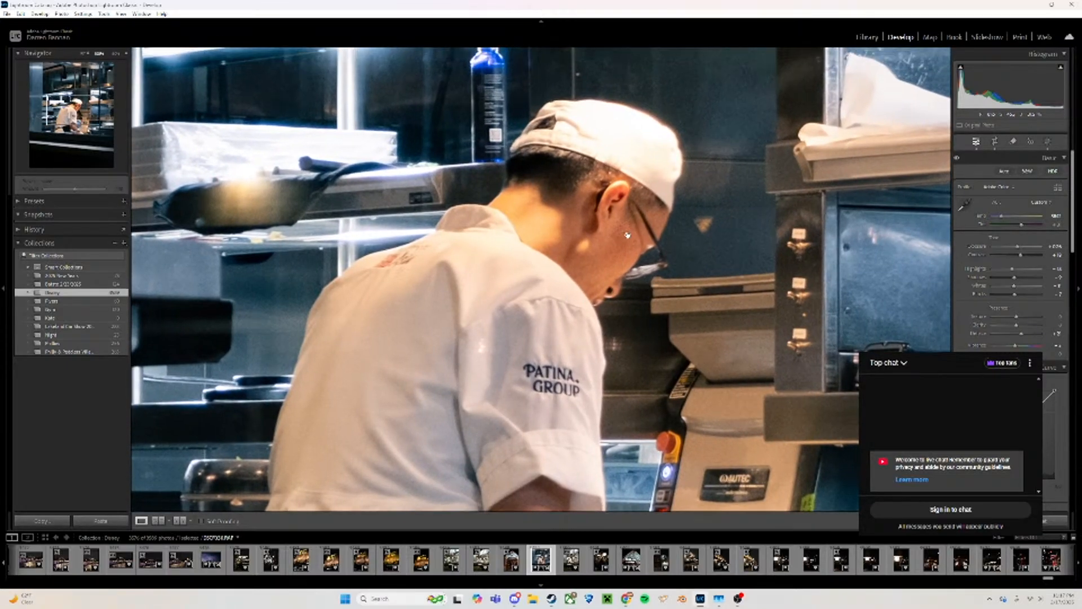
{"action": "left_click", "coordinate": [627, 235]}
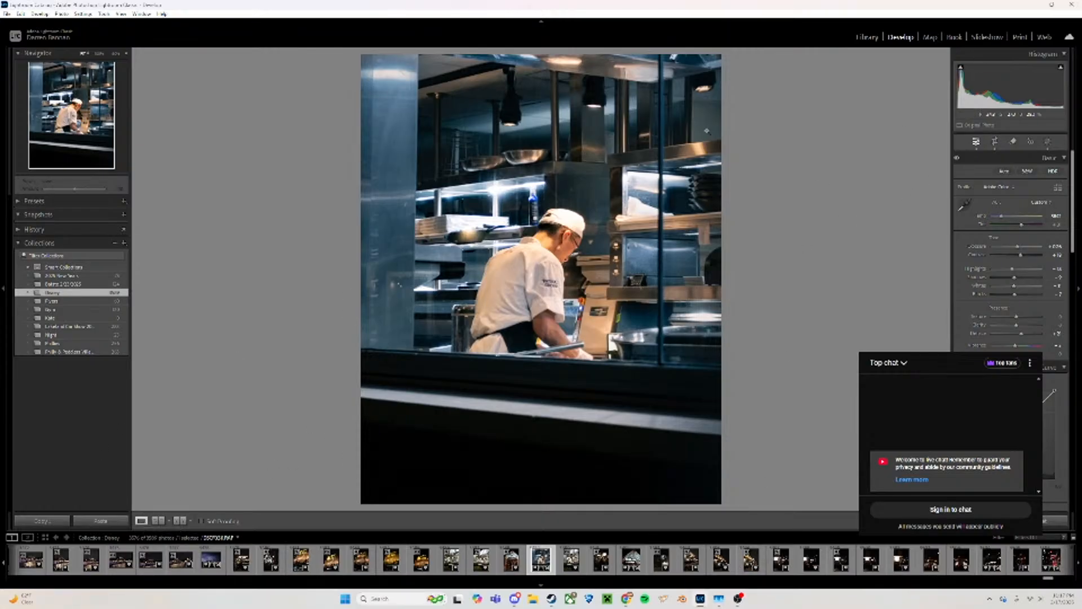
Open the Library photo of the chef reaching across the kitchen counter for developing and examine the chef up close
{"action": "key", "text": "g"}
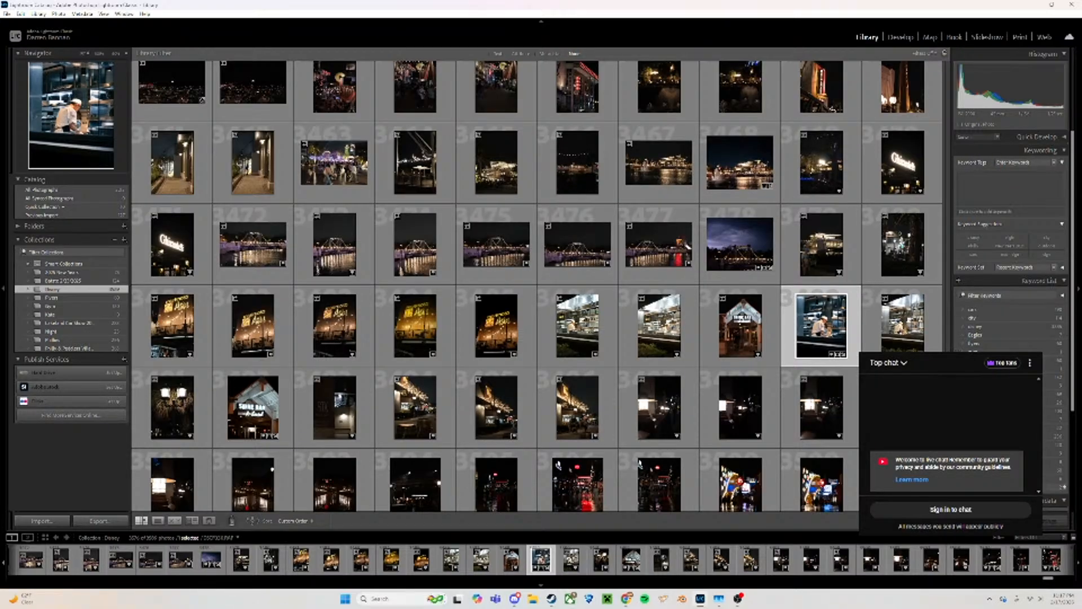
{"action": "scroll", "coordinate": [536, 286], "scroll_direction": "up", "scroll_amount": 15}
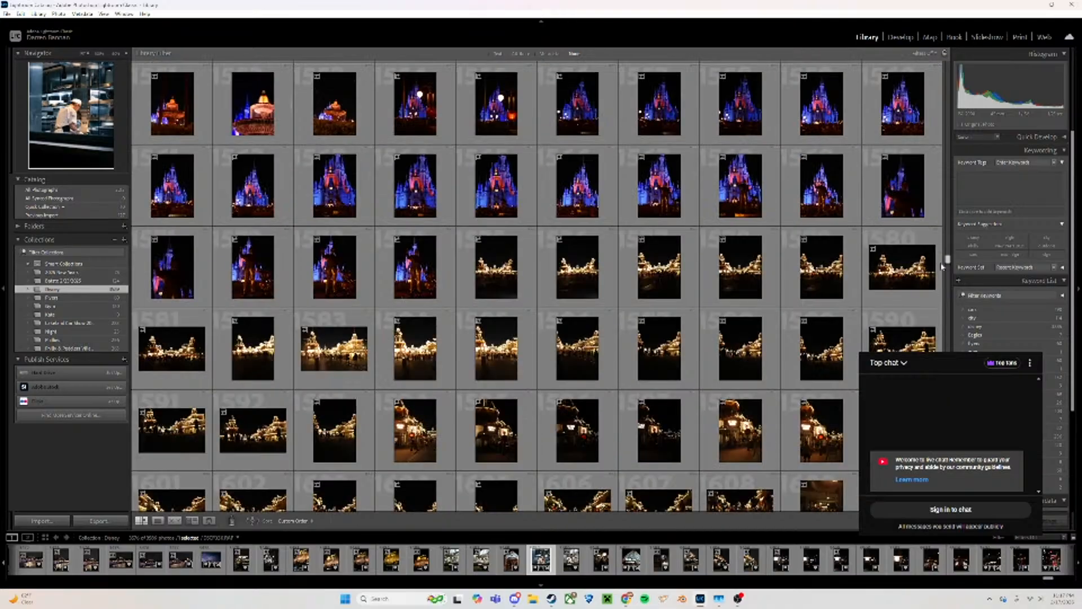
{"action": "scroll", "coordinate": [739, 316], "scroll_direction": "down", "scroll_amount": 15}
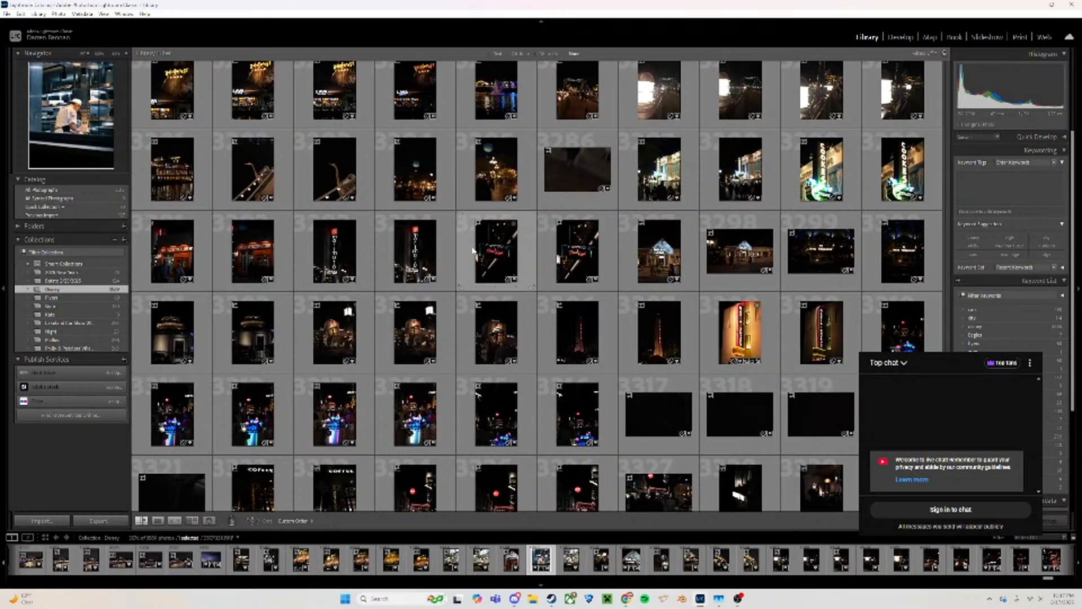
{"action": "scroll", "coordinate": [431, 262], "scroll_direction": "up", "scroll_amount": 5}
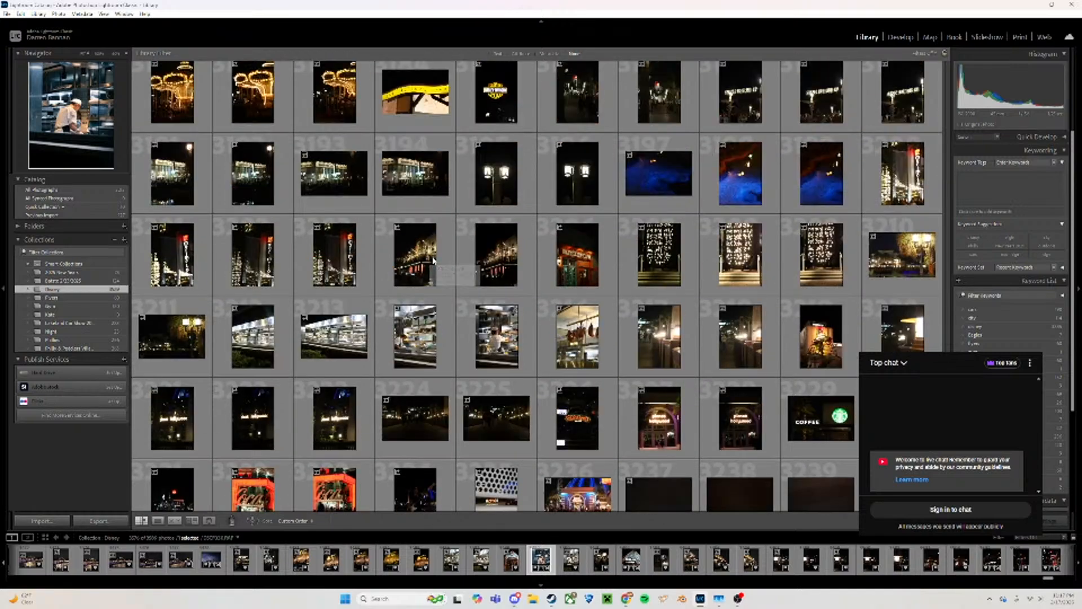
{"action": "left_click", "coordinate": [496, 337]}
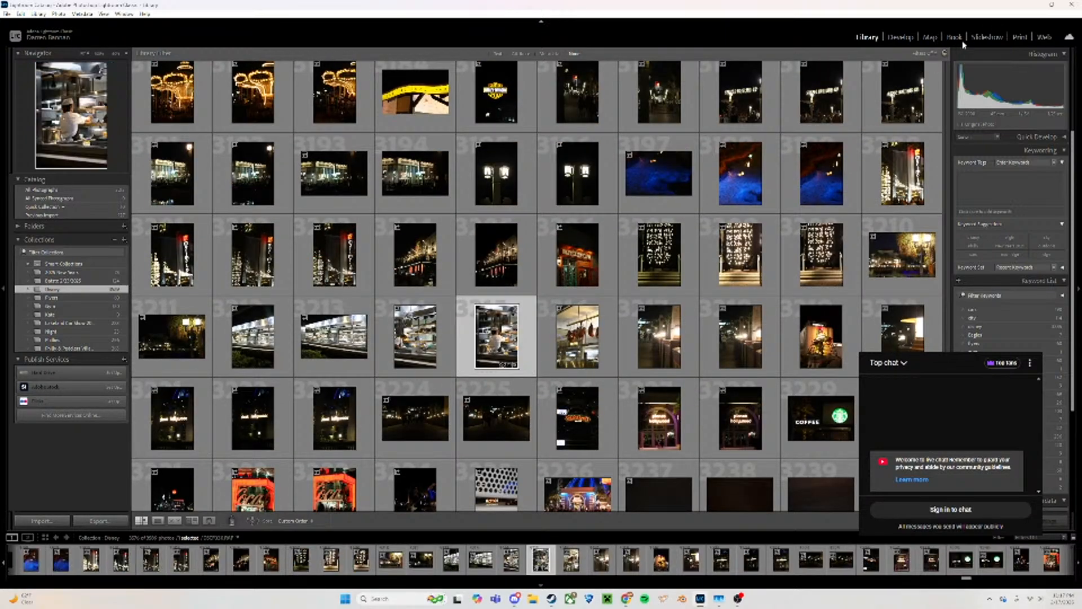
{"action": "left_click", "coordinate": [900, 36]}
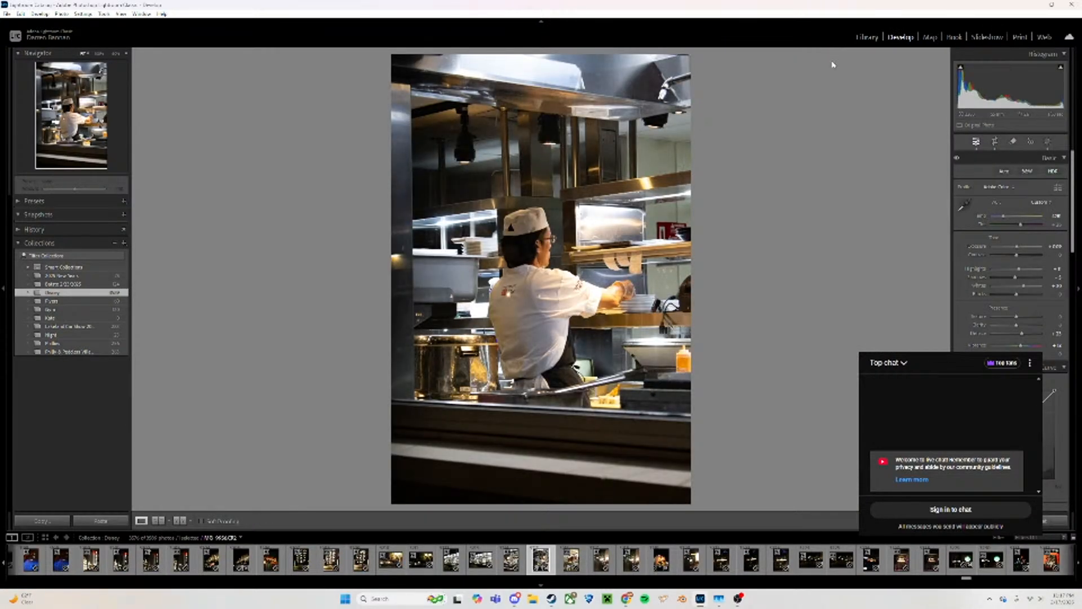
{"action": "left_click", "coordinate": [539, 227]}
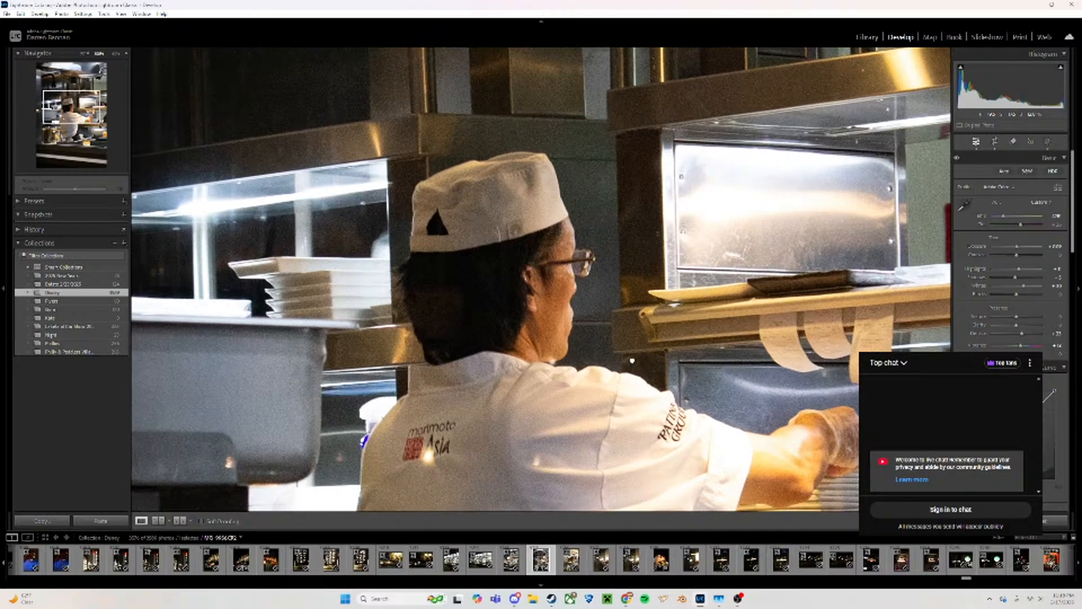
{"action": "left_click", "coordinate": [627, 359]}
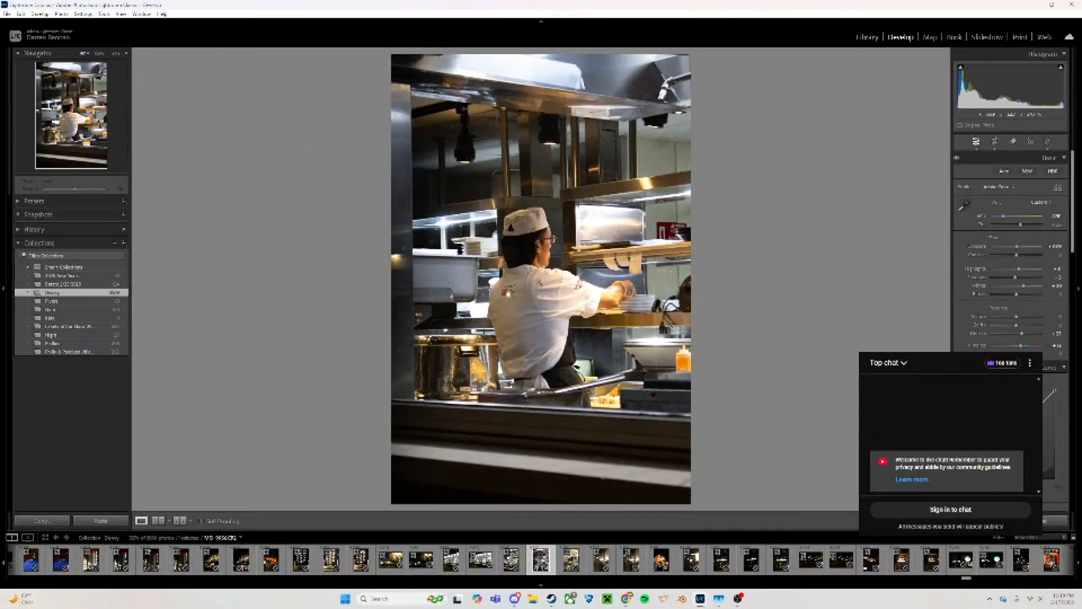
Browse the Library's night photos and open the close shot of the guitarist with the red guitar for developing
{"action": "left_click", "coordinate": [876, 38]}
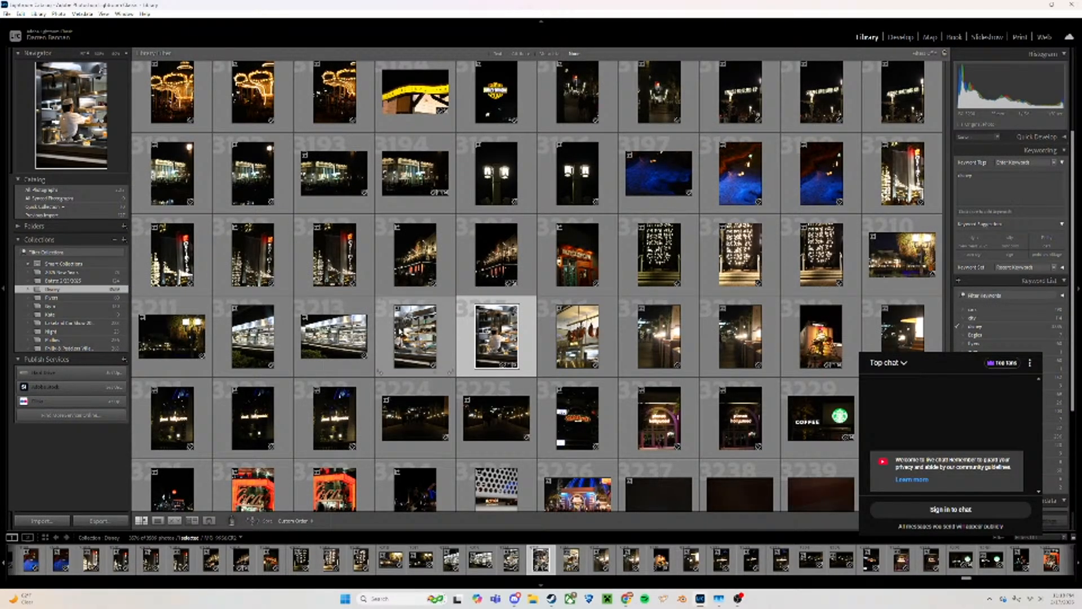
{"action": "key", "text": "Left"}
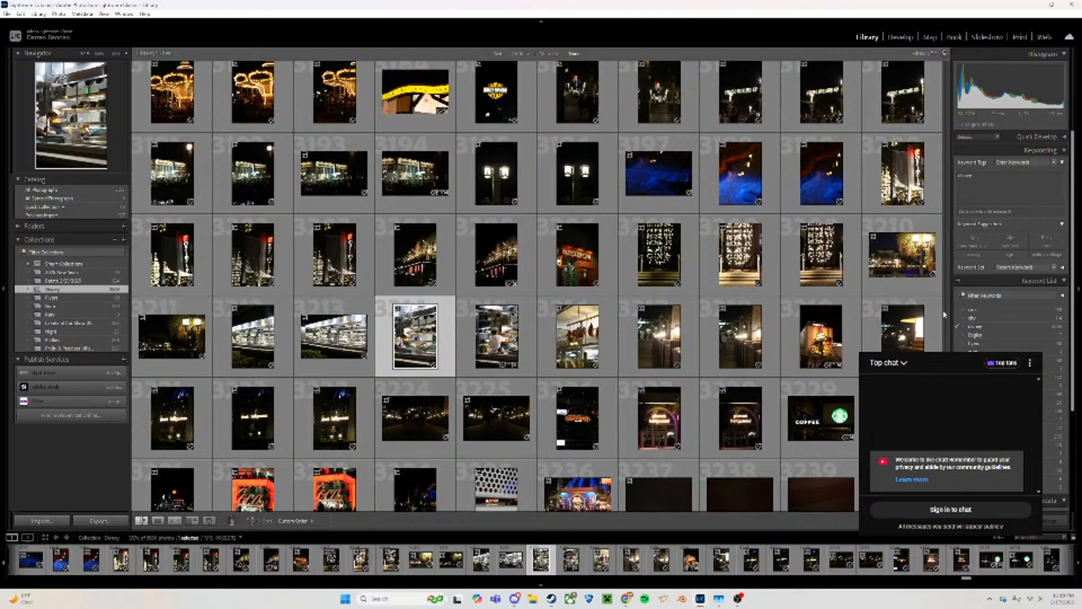
{"action": "scroll", "coordinate": [537, 286], "scroll_direction": "down", "scroll_amount": 20}
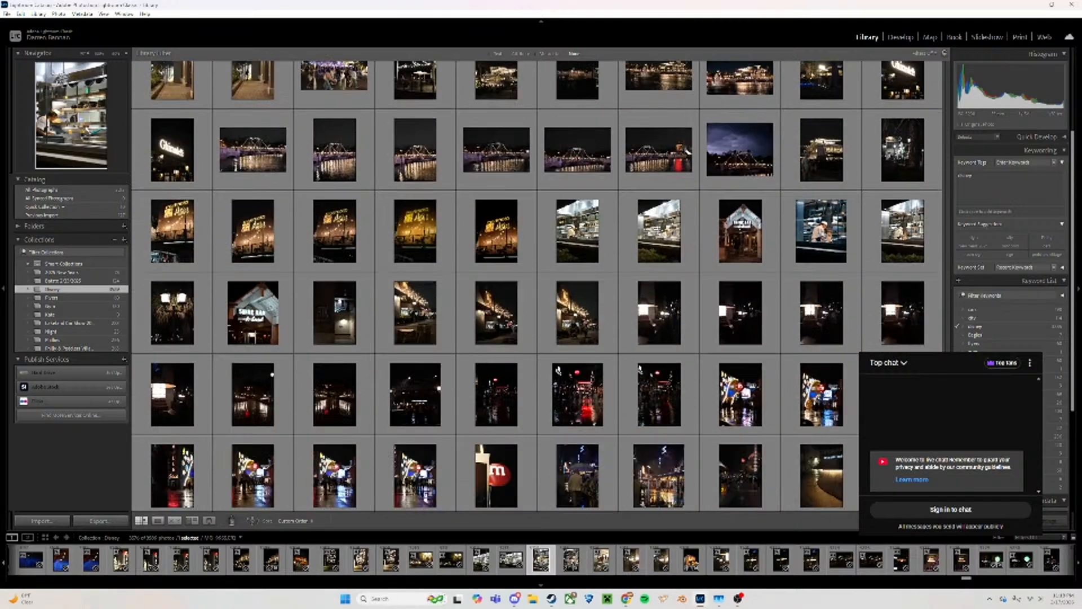
{"action": "scroll", "coordinate": [537, 229], "scroll_direction": "up", "scroll_amount": 20}
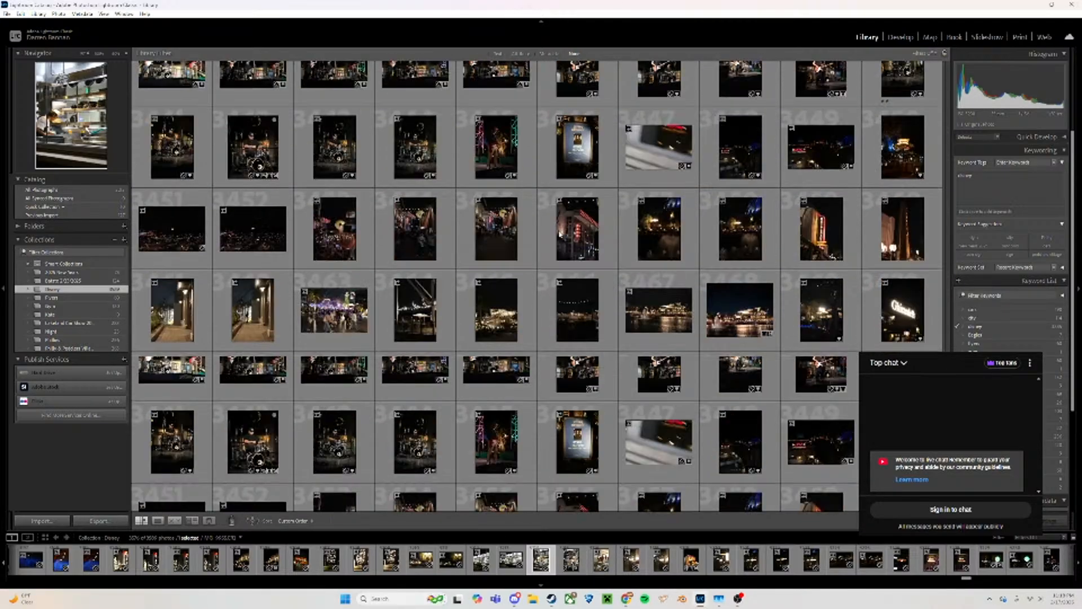
{"action": "scroll", "coordinate": [527, 227], "scroll_direction": "down", "scroll_amount": 10}
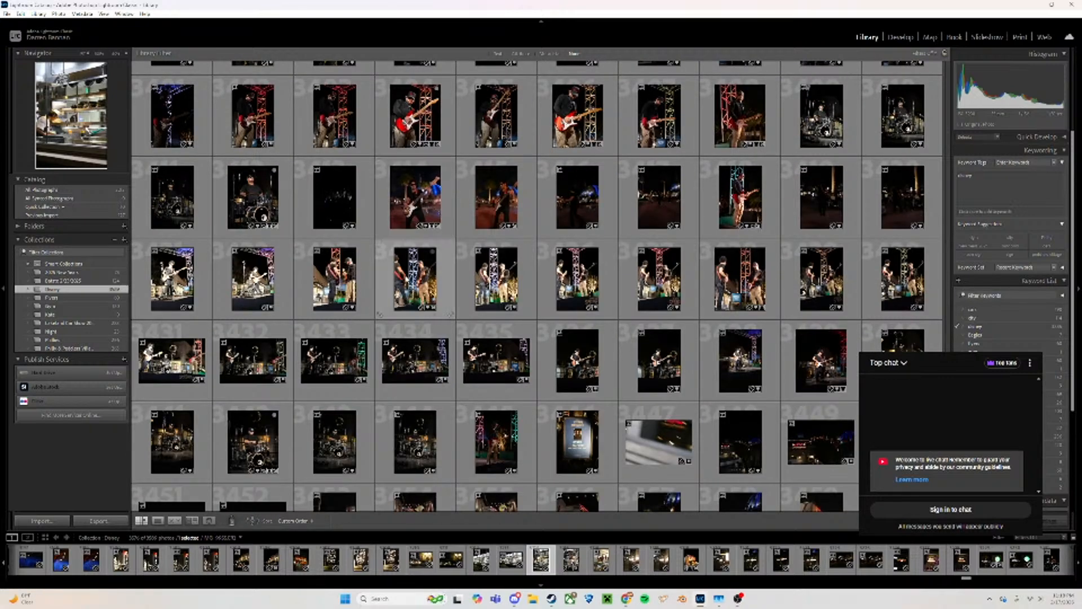
{"action": "scroll", "coordinate": [679, 274], "scroll_direction": "down", "scroll_amount": 5}
{"action": "scroll", "coordinate": [679, 275], "scroll_direction": "up", "scroll_amount": 3}
{"action": "scroll", "coordinate": [679, 274], "scroll_direction": "up", "scroll_amount": 3}
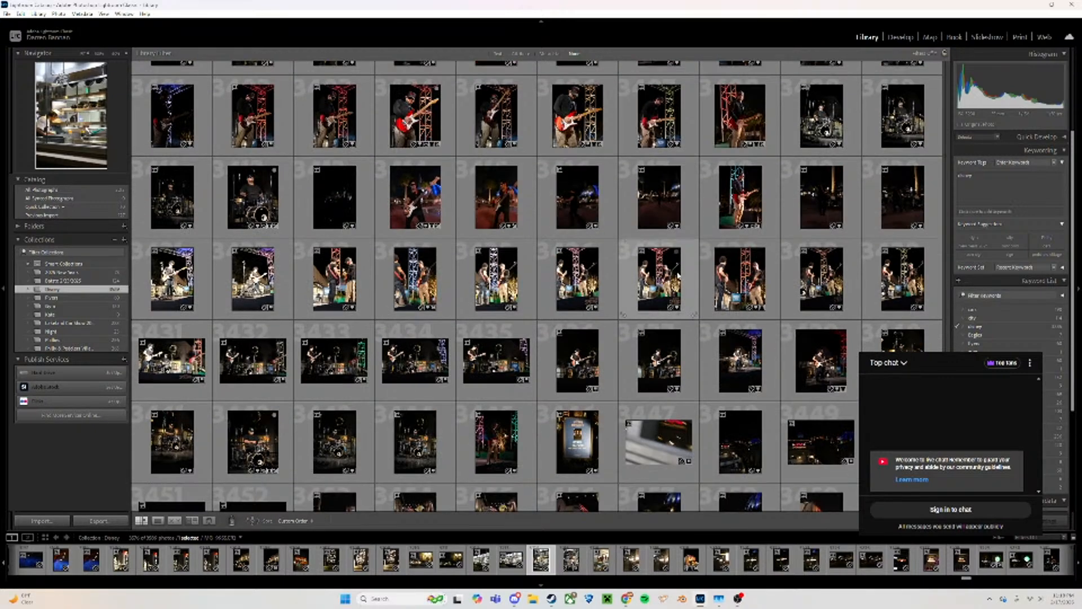
{"action": "left_click", "coordinate": [577, 116]}
{"action": "left_click", "coordinate": [902, 38]}
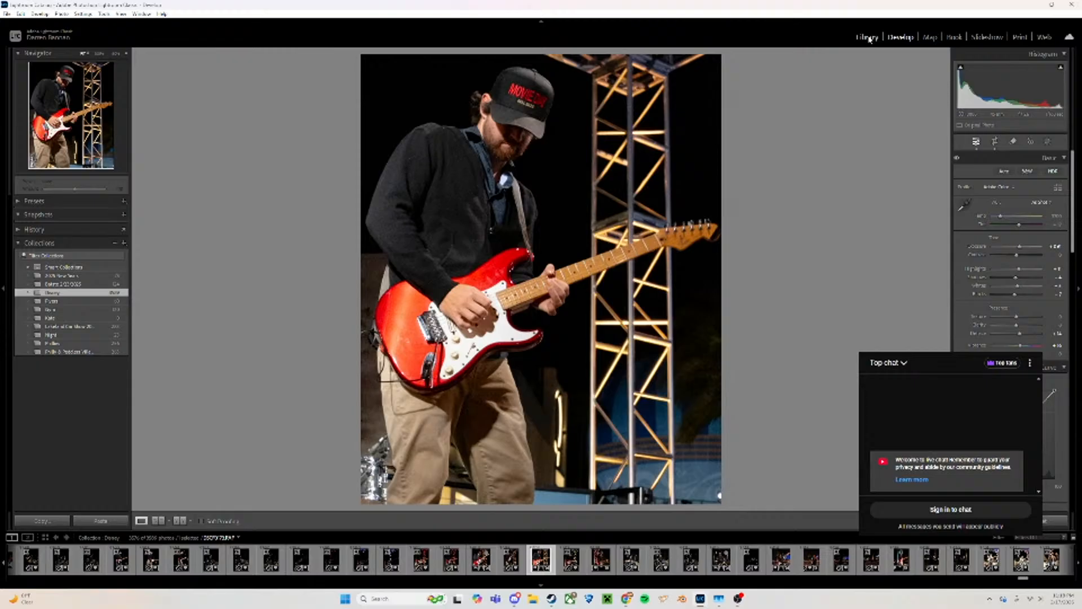
Hide the Library's metadata side panel to widen the grid, and open the landscape Paddlefish restaurant photo for developing
{"action": "left_click", "coordinate": [868, 38]}
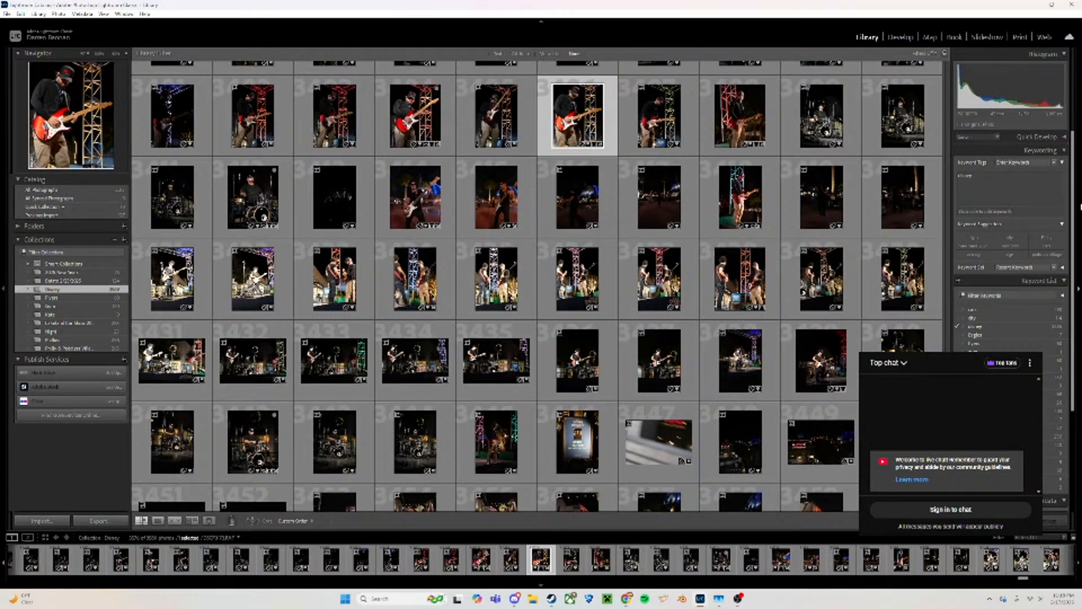
{"action": "left_click", "coordinate": [1078, 200]}
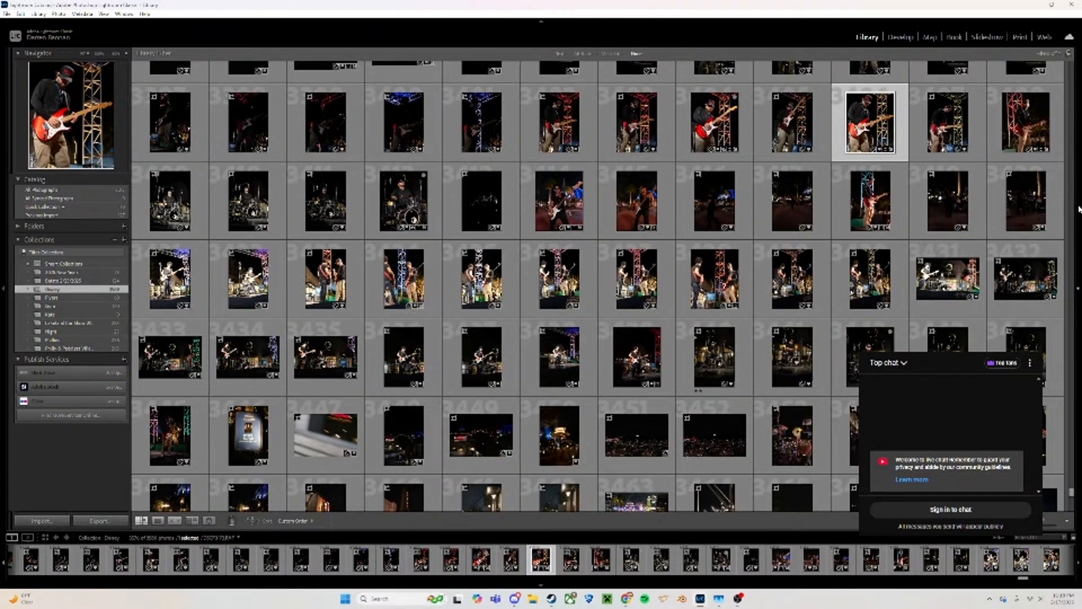
{"action": "scroll", "coordinate": [1025, 198], "scroll_direction": "down", "scroll_amount": 10}
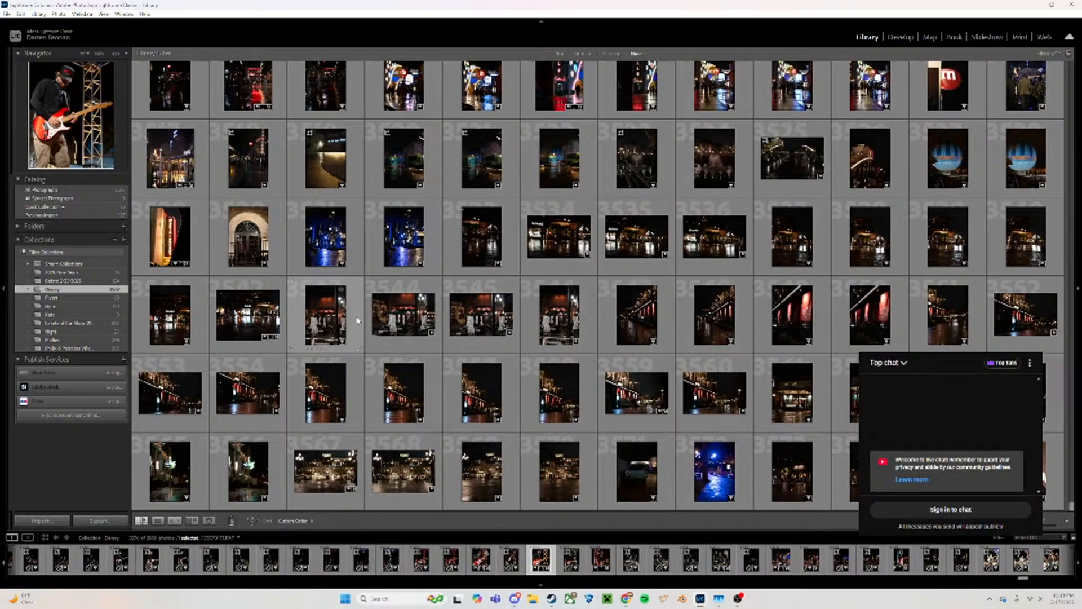
{"action": "left_click", "coordinate": [319, 454]}
{"action": "left_click", "coordinate": [901, 38]}
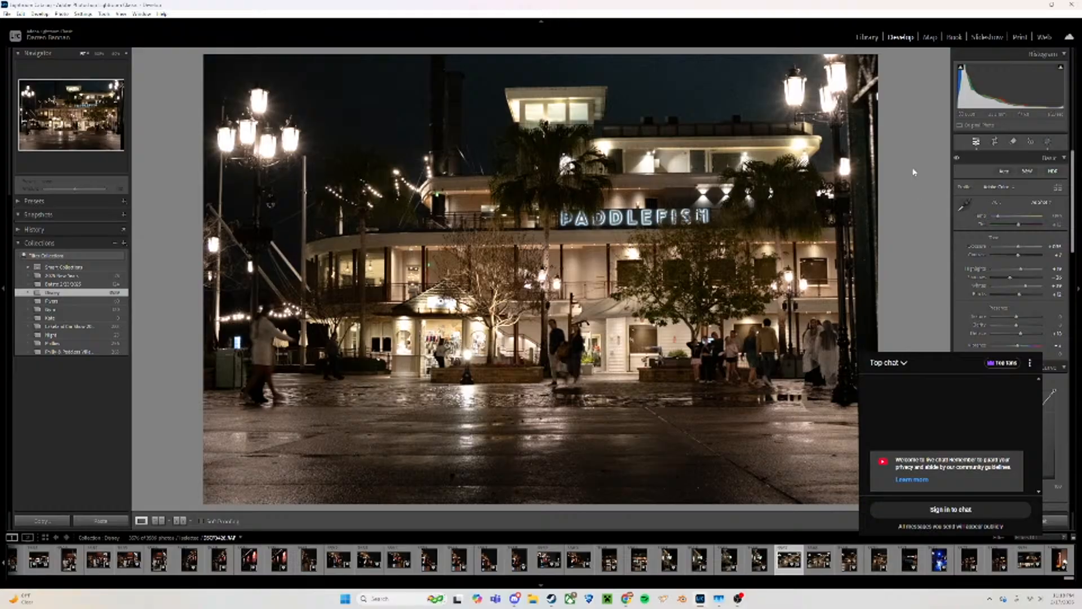
Refine the Paddlefish photo's tone by reducing exposure and contrast, lifting the shadows and adjusting the highlights
{"action": "left_click_drag", "start_coordinate": [1020, 251], "coordinate": [1017, 276]}
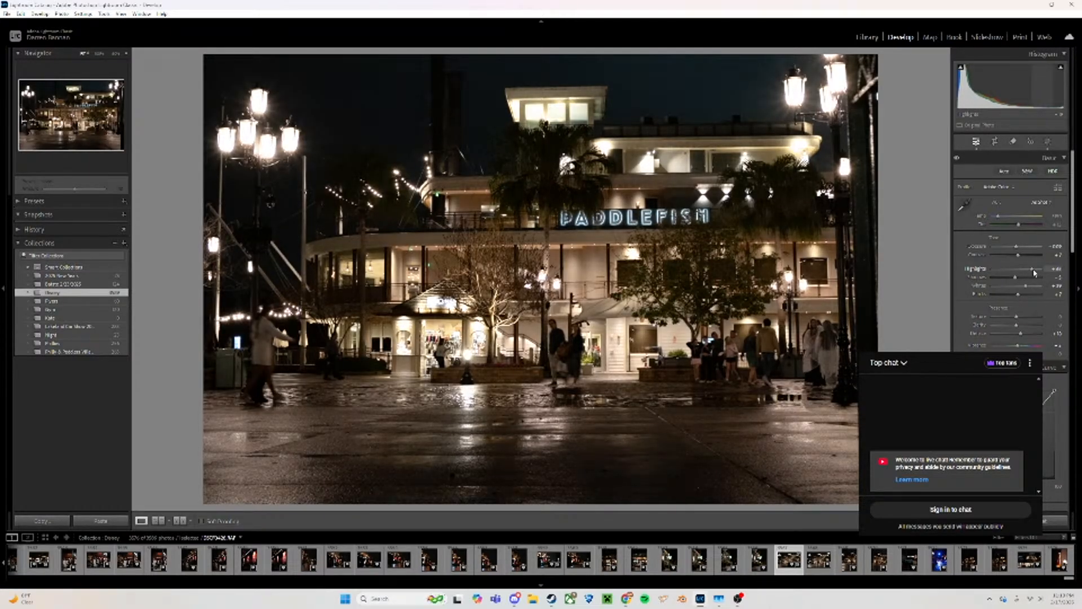
{"action": "left_click_drag", "start_coordinate": [1033, 273], "coordinate": [1015, 274]}
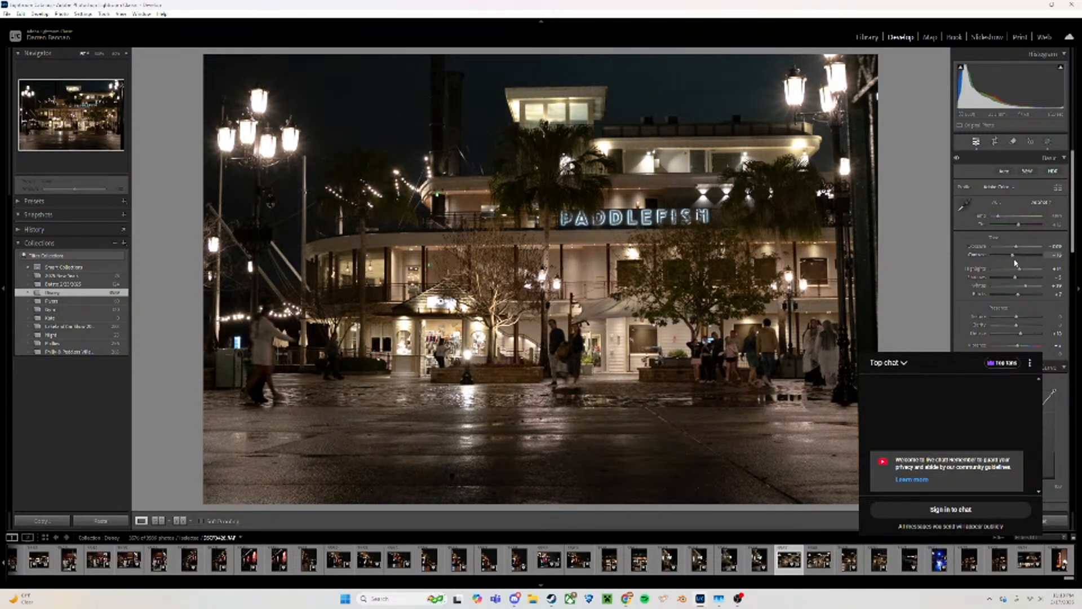
{"action": "left_click_drag", "start_coordinate": [1014, 260], "coordinate": [1013, 261]}
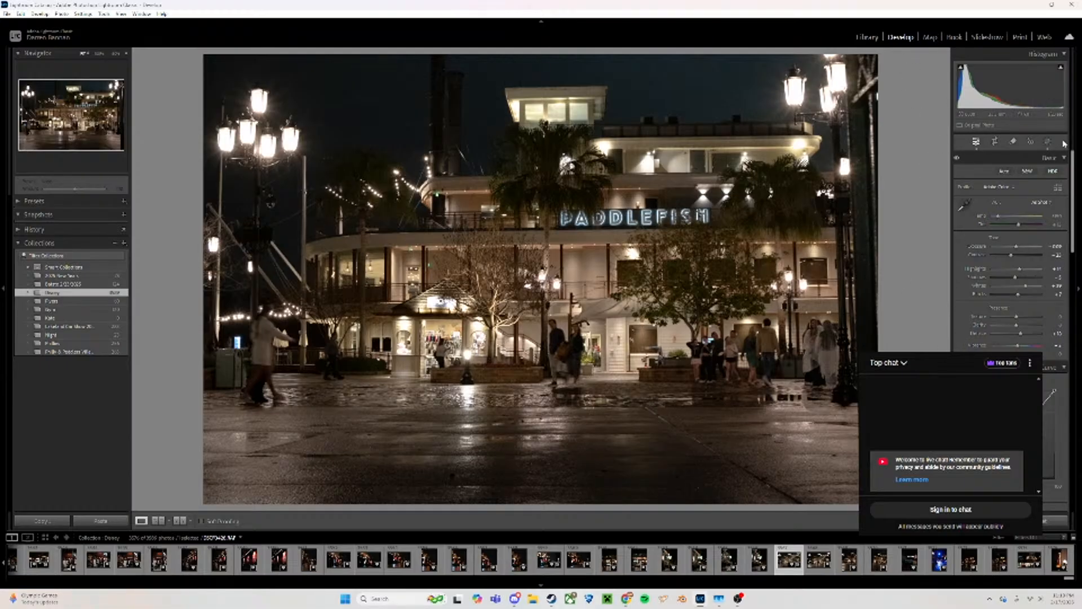
{"action": "left_click_drag", "start_coordinate": [1073, 155], "coordinate": [1072, 350]}
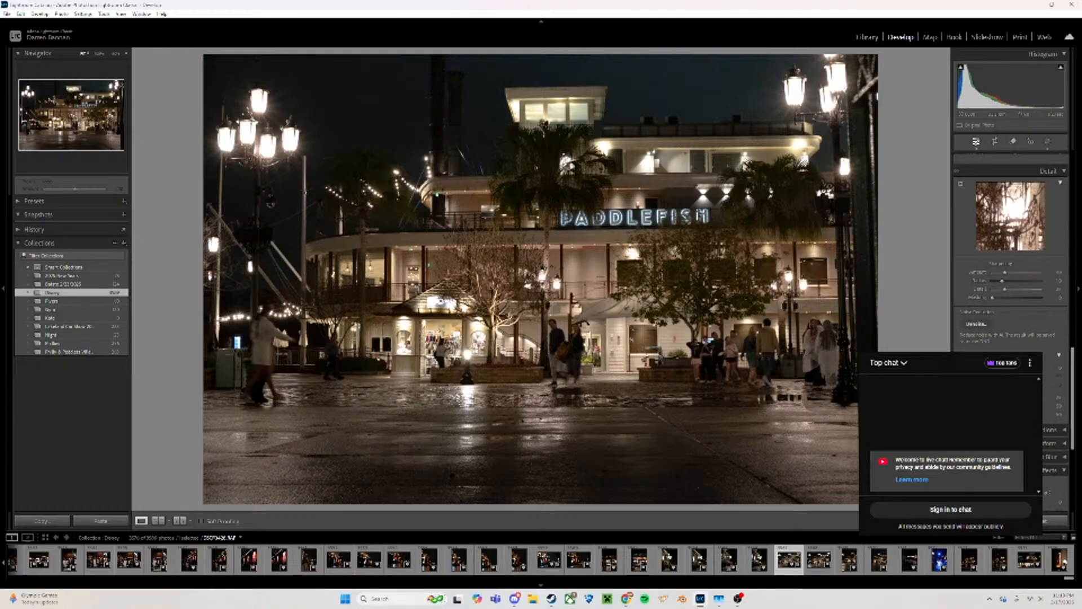
Return to the Library's night photos and open the Maria & Enzo's neon sign photo for developing
{"action": "left_click", "coordinate": [866, 37]}
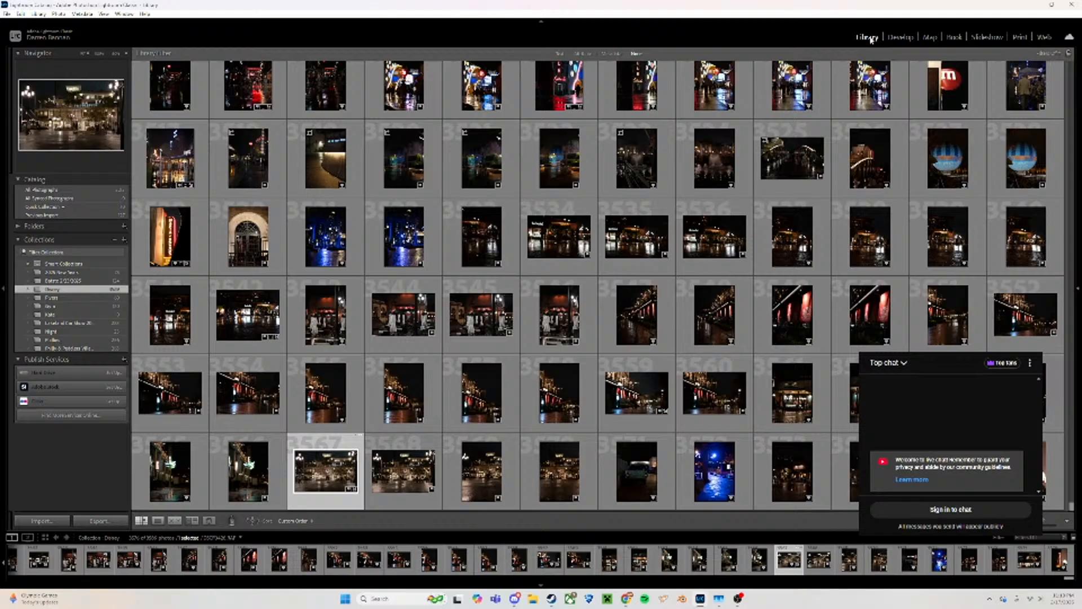
{"action": "scroll", "coordinate": [955, 244], "scroll_direction": "up", "scroll_amount": 8}
{"action": "scroll", "coordinate": [955, 244], "scroll_direction": "down", "scroll_amount": 8}
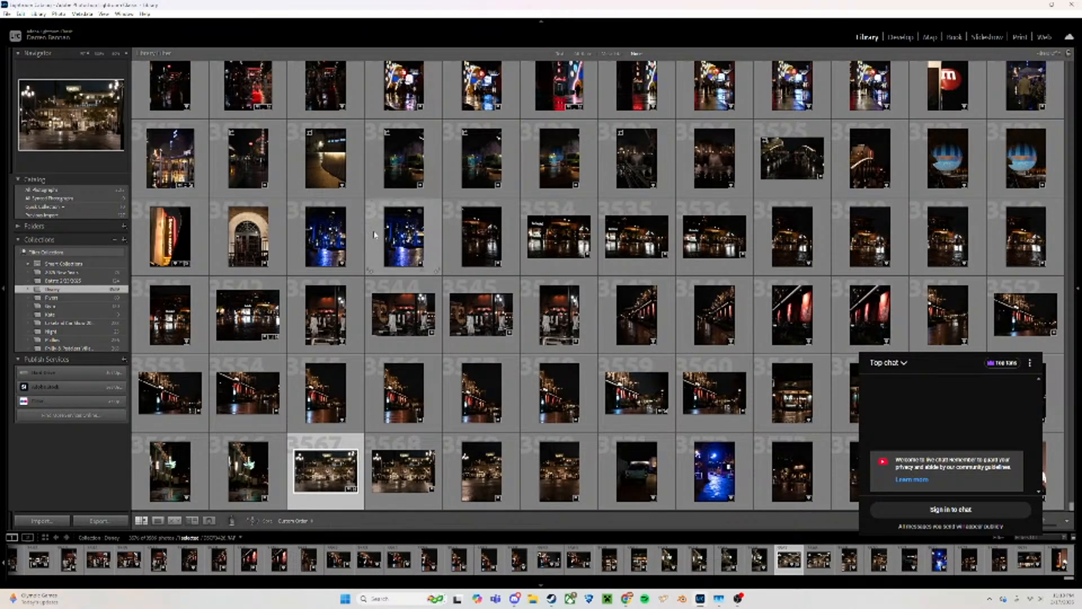
{"action": "left_click", "coordinate": [159, 237]}
{"action": "left_click", "coordinate": [900, 37]}
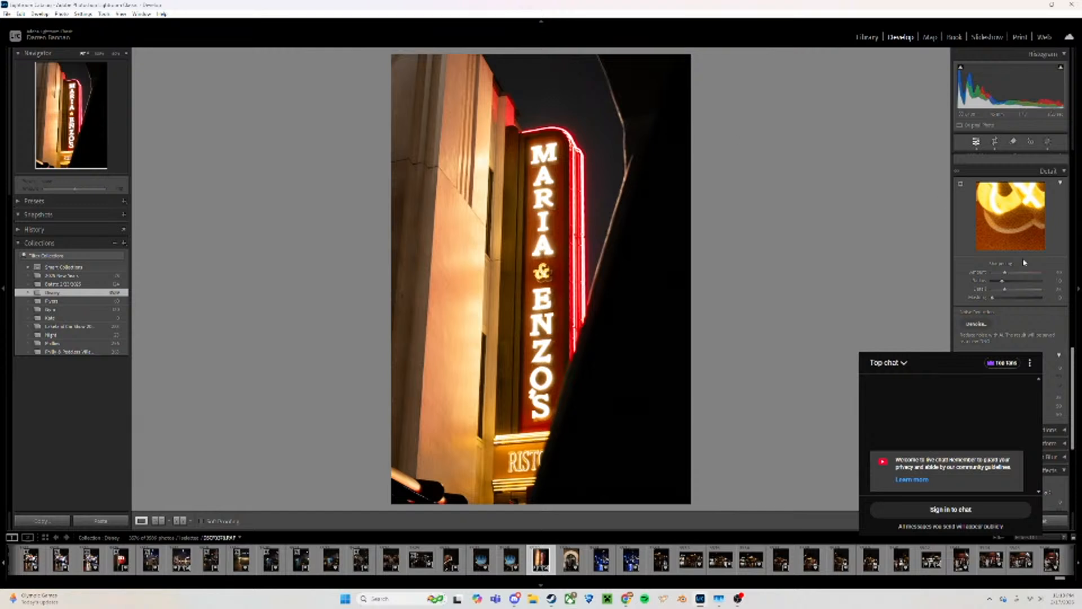
Try a slightly lower exposure on the Maria & Enzo's photo, compare it with the previous setting and undo the change
{"action": "scroll", "coordinate": [1002, 270], "scroll_direction": "up", "scroll_amount": 10}
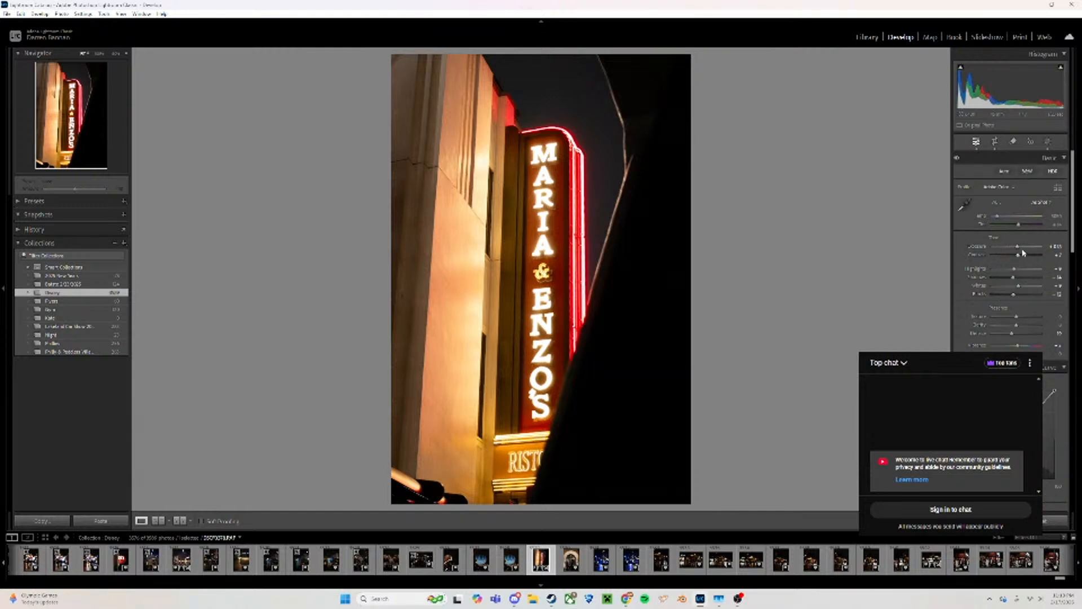
{"action": "left_click_drag", "start_coordinate": [1017, 247], "coordinate": [1014, 248]}
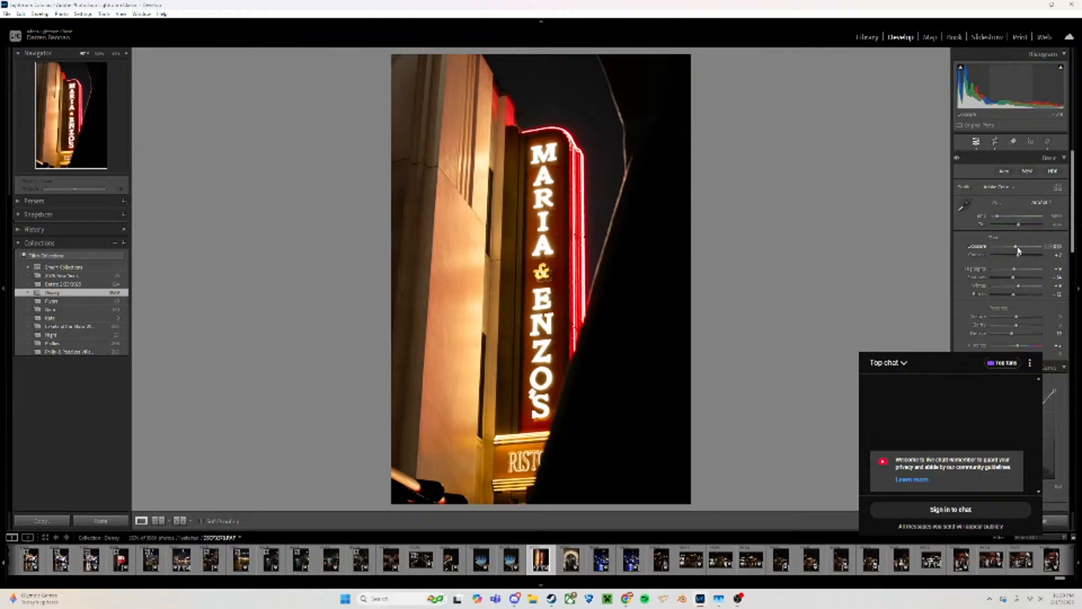
{"action": "key", "text": "ctrl+z"}
{"action": "key", "text": "ctrl+y"}
{"action": "key", "text": "ctrl+z"}
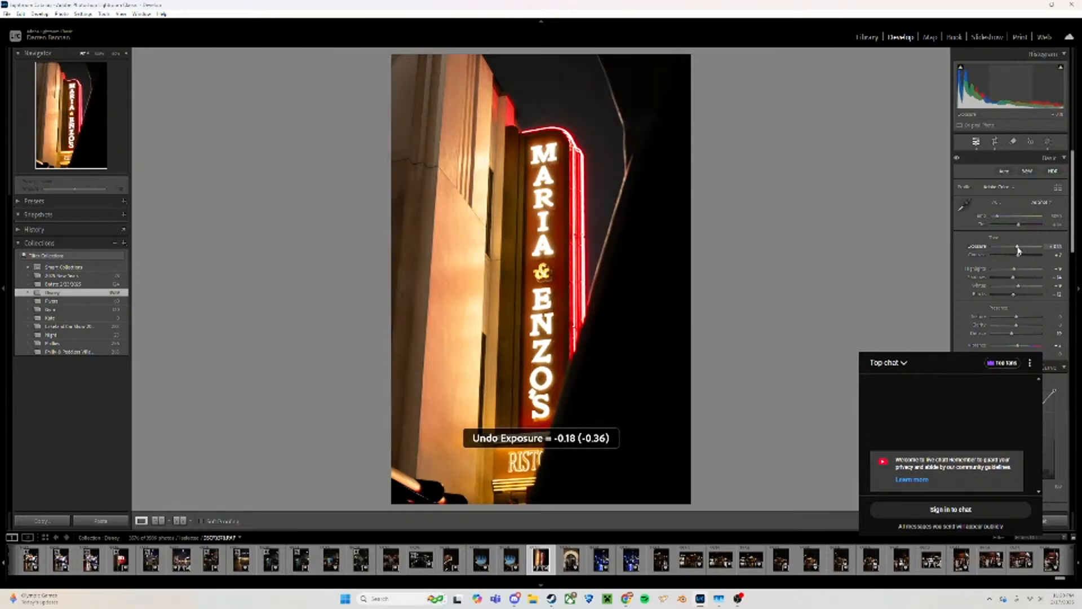
Browse the Library's night photos and open the landscape street shot with the lit balcony and red banners for developing
{"action": "left_click", "coordinate": [867, 37]}
{"action": "scroll", "coordinate": [671, 274], "scroll_direction": "down", "scroll_amount": 5}
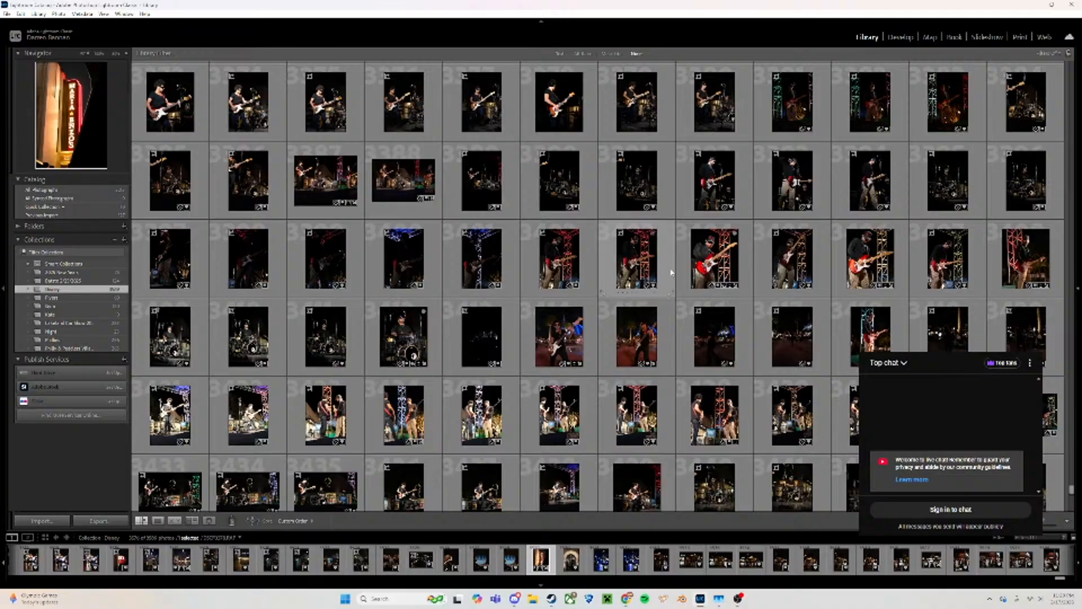
{"action": "scroll", "coordinate": [672, 273], "scroll_direction": "down", "scroll_amount": 4}
{"action": "scroll", "coordinate": [675, 271], "scroll_direction": "up", "scroll_amount": 15}
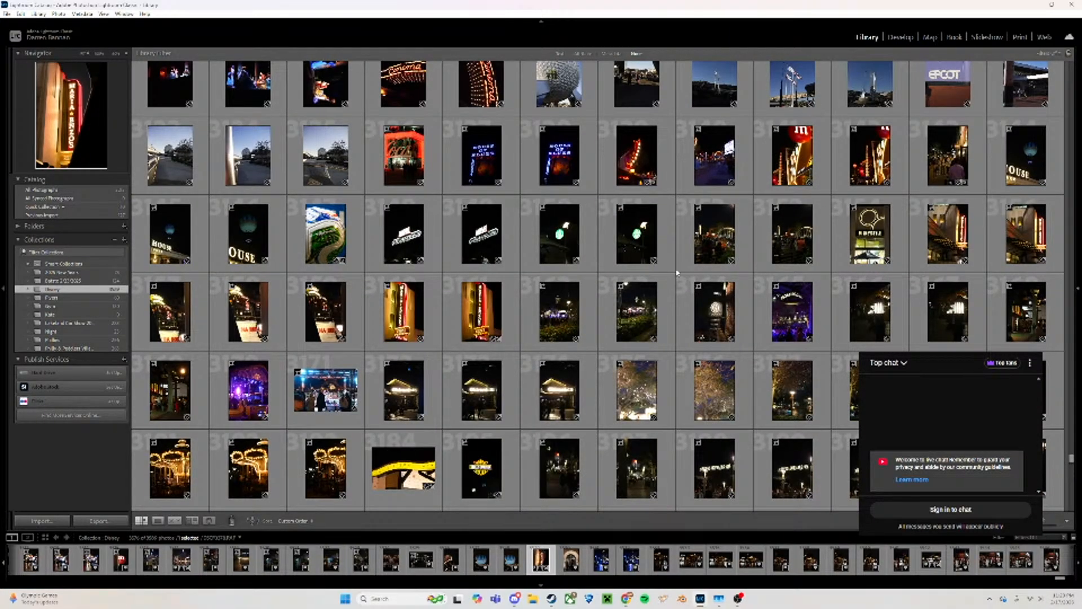
{"action": "scroll", "coordinate": [676, 273], "scroll_direction": "down", "scroll_amount": 15}
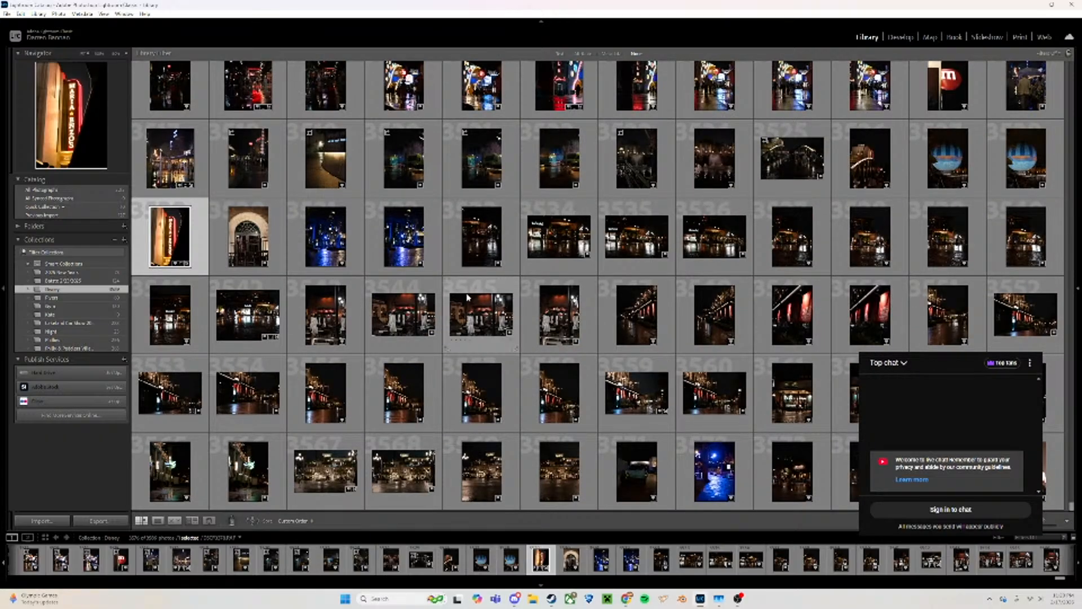
{"action": "left_click", "coordinate": [403, 314]}
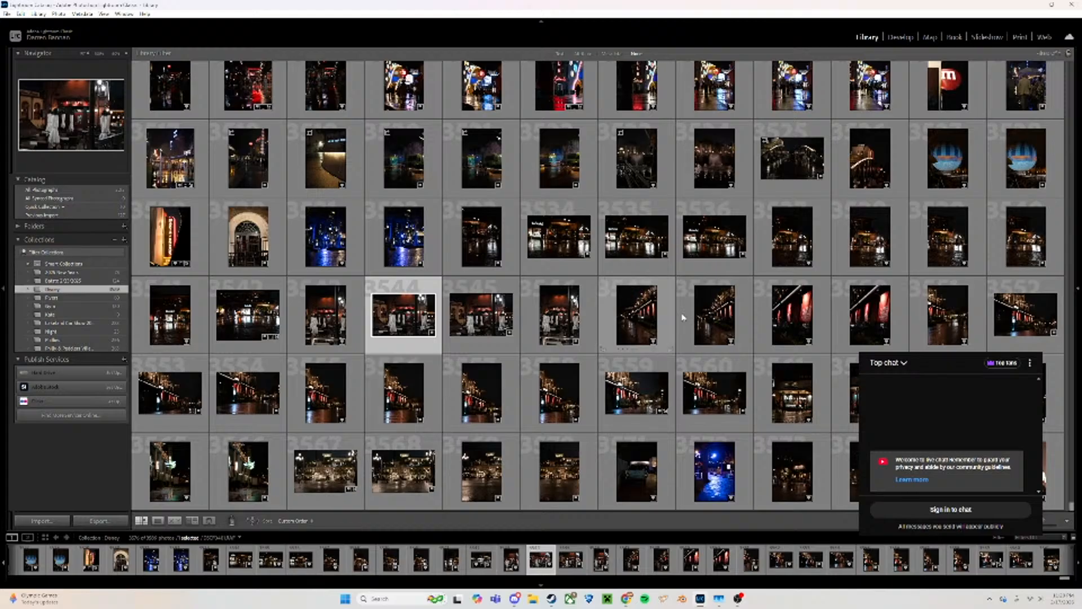
{"action": "left_click", "coordinate": [907, 40]}
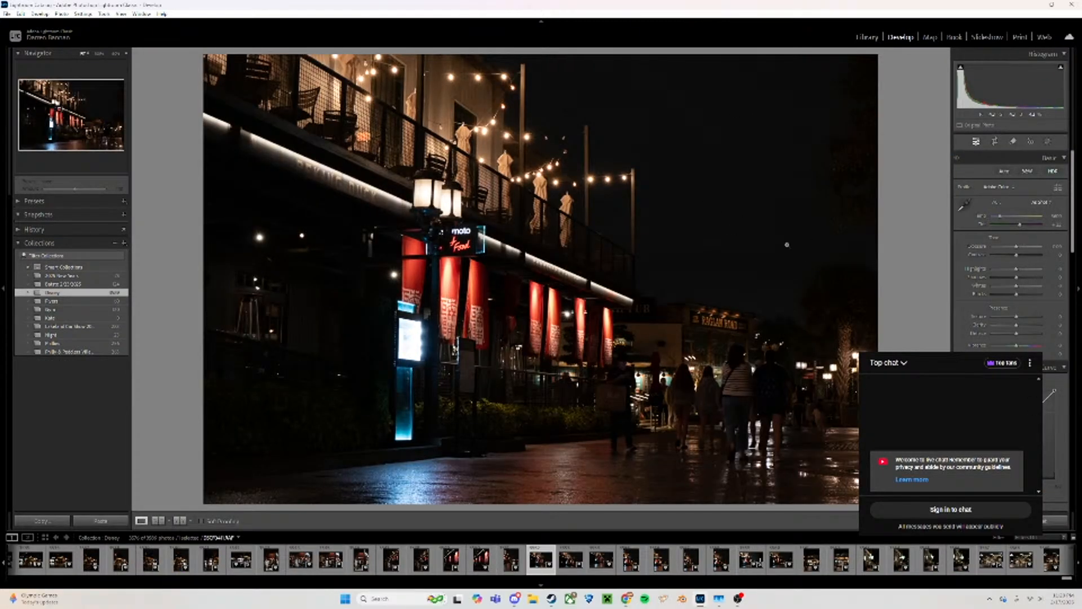
Compare neighbouring shots of the red-banner street scene, and open the landscape version with the couple walking for developing
{"action": "key", "text": "Right"}
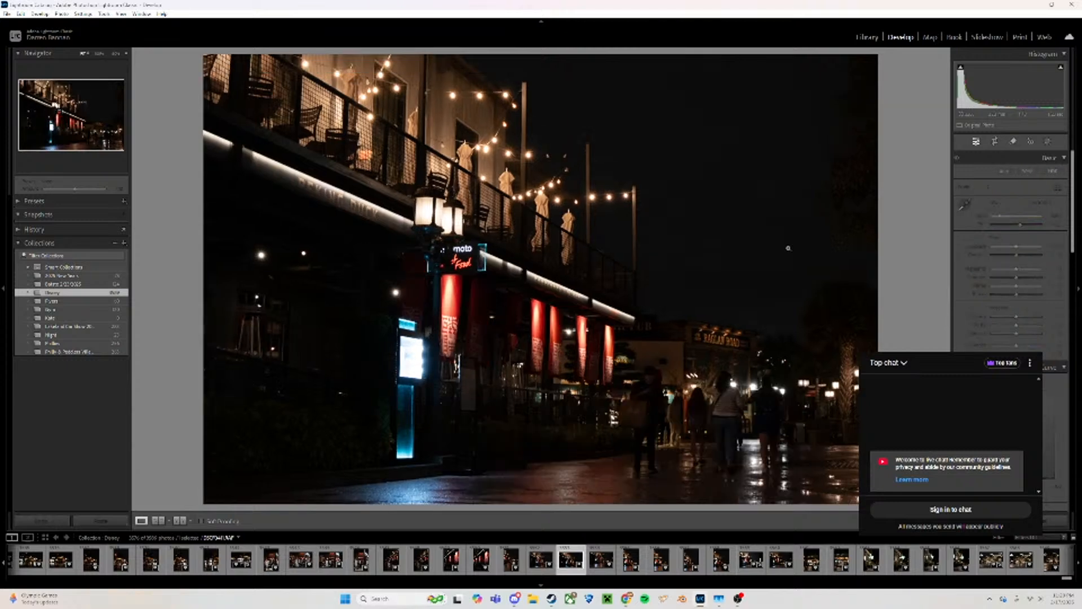
{"action": "key", "text": "Left"}
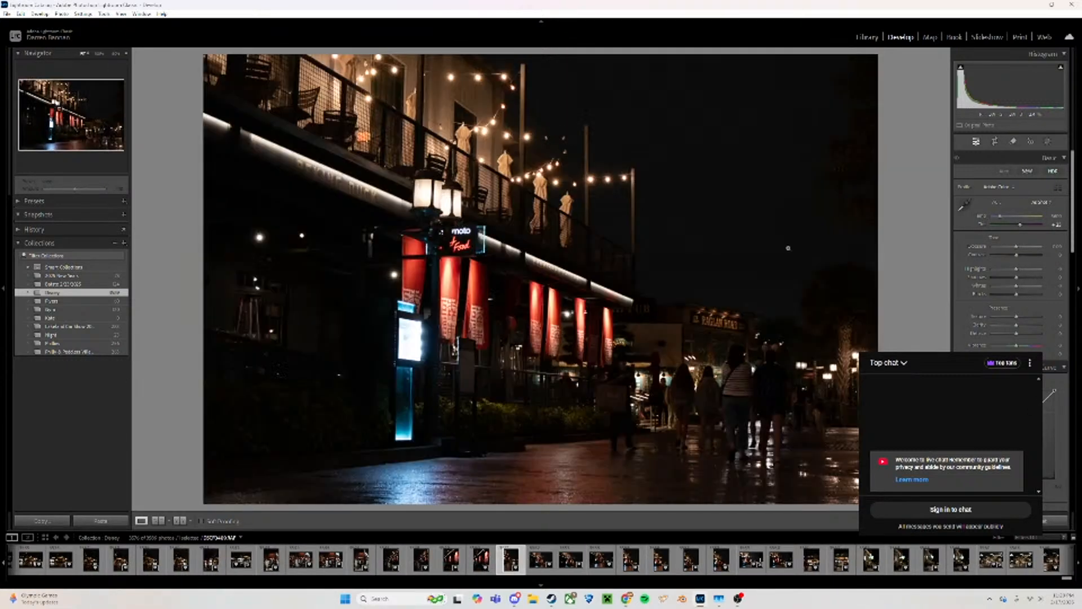
{"action": "key", "text": "Left"}
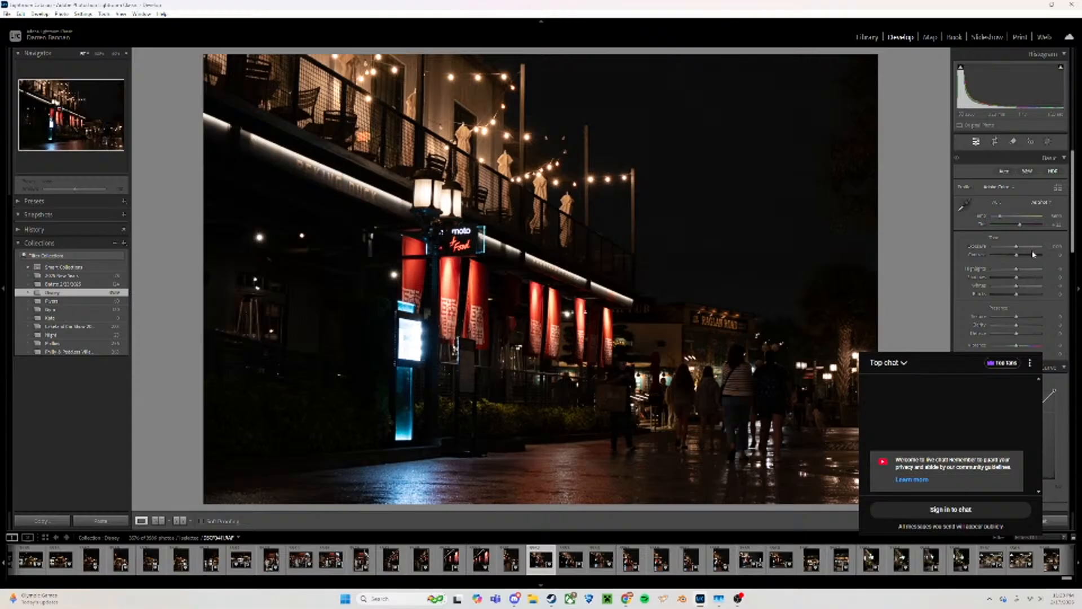
{"action": "left_click", "coordinate": [866, 36]}
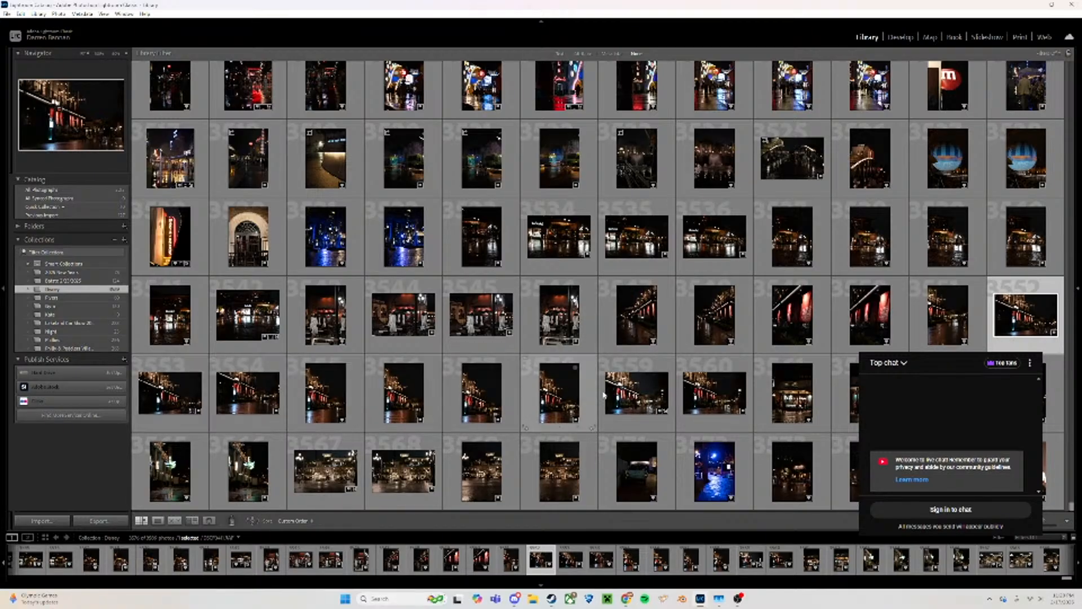
{"action": "left_click", "coordinate": [636, 392]}
{"action": "left_click", "coordinate": [905, 40]}
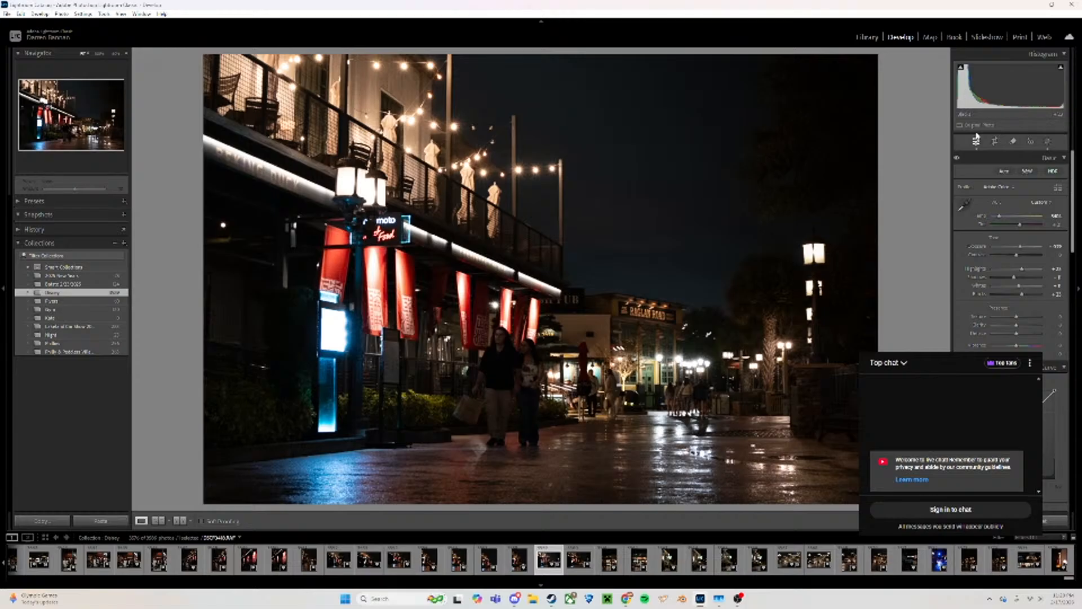
Narrow the transition of Mask 1's lower linear gradient over the wet pavement, and close masking
{"action": "left_click", "coordinate": [1051, 142]}
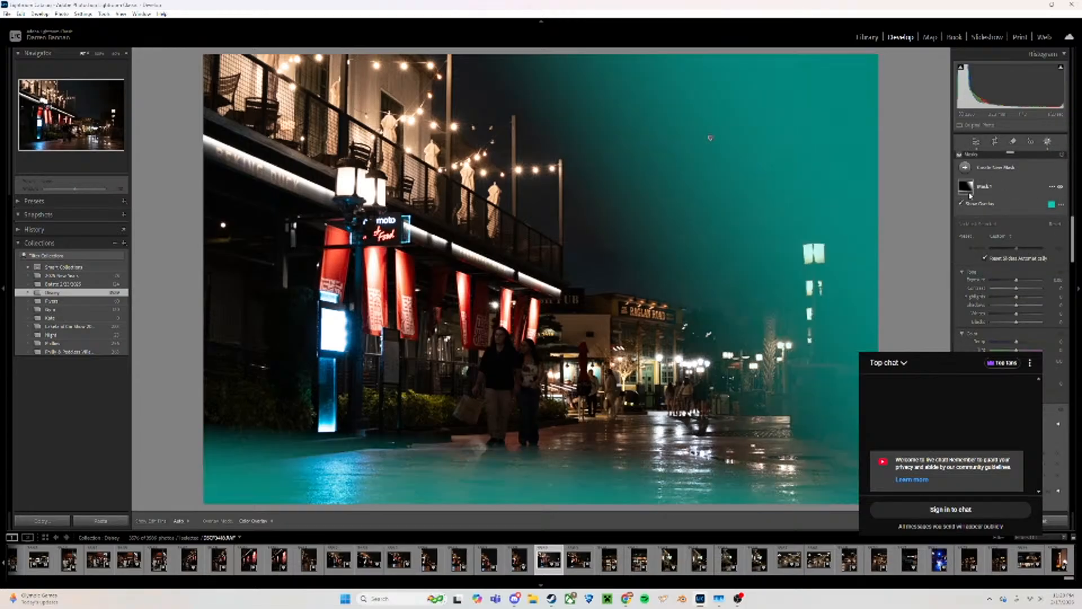
{"action": "left_click", "coordinate": [972, 189]}
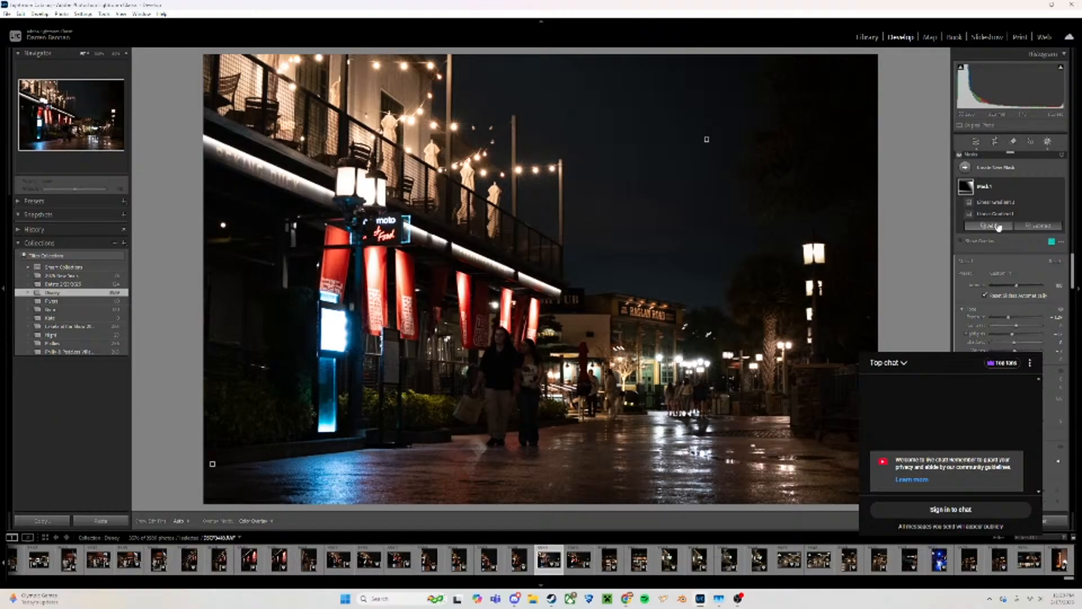
{"action": "left_click", "coordinate": [1002, 205]}
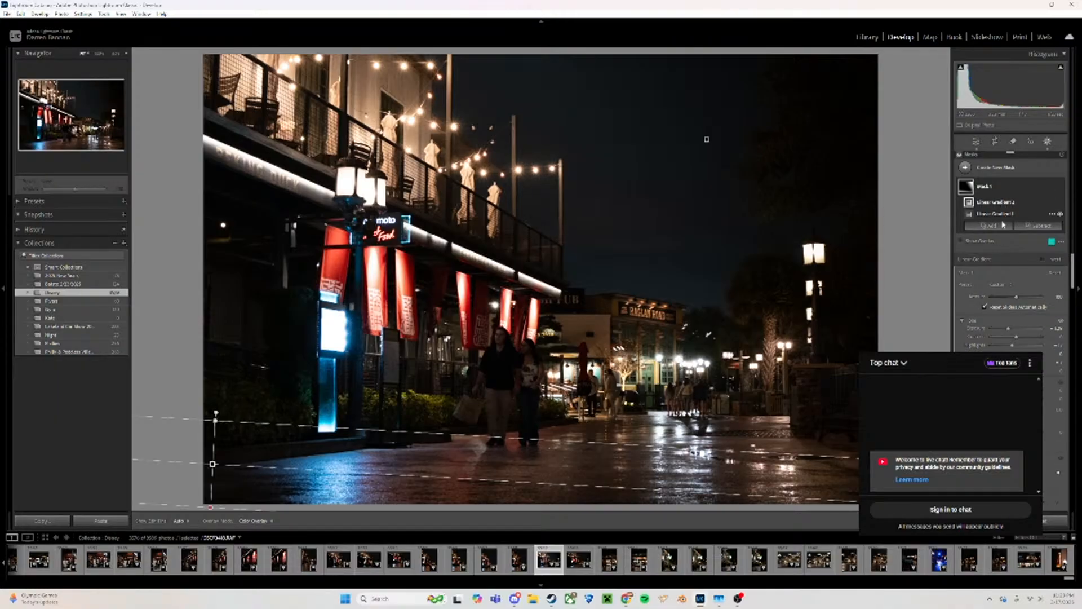
{"action": "left_click_drag", "start_coordinate": [215, 413], "coordinate": [211, 427]}
{"action": "left_click_drag", "start_coordinate": [221, 505], "coordinate": [220, 498]}
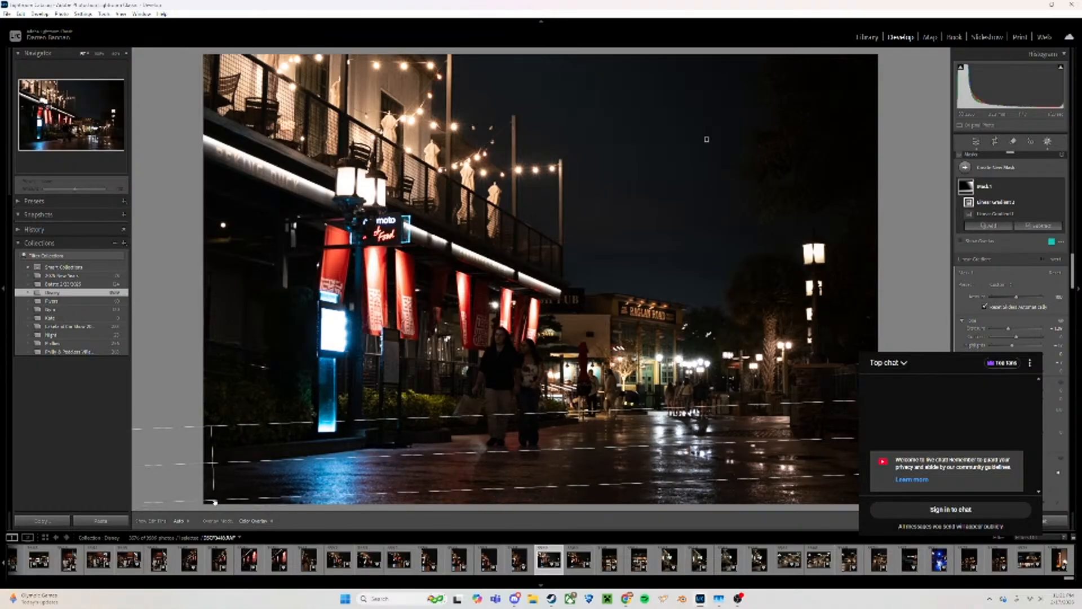
{"action": "key", "text": "shift+w"}
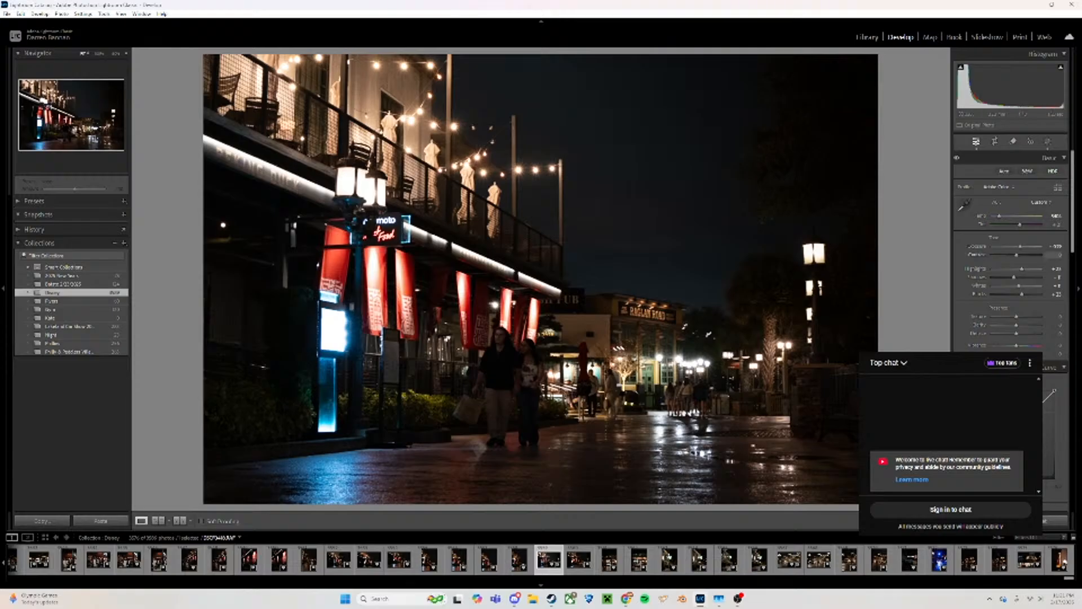
Refine the street photo's tone and color by lifting the shadows and blacks, easing the highlights and raising the vibrance
{"action": "scroll", "coordinate": [979, 253], "scroll_direction": "down", "scroll_amount": 5}
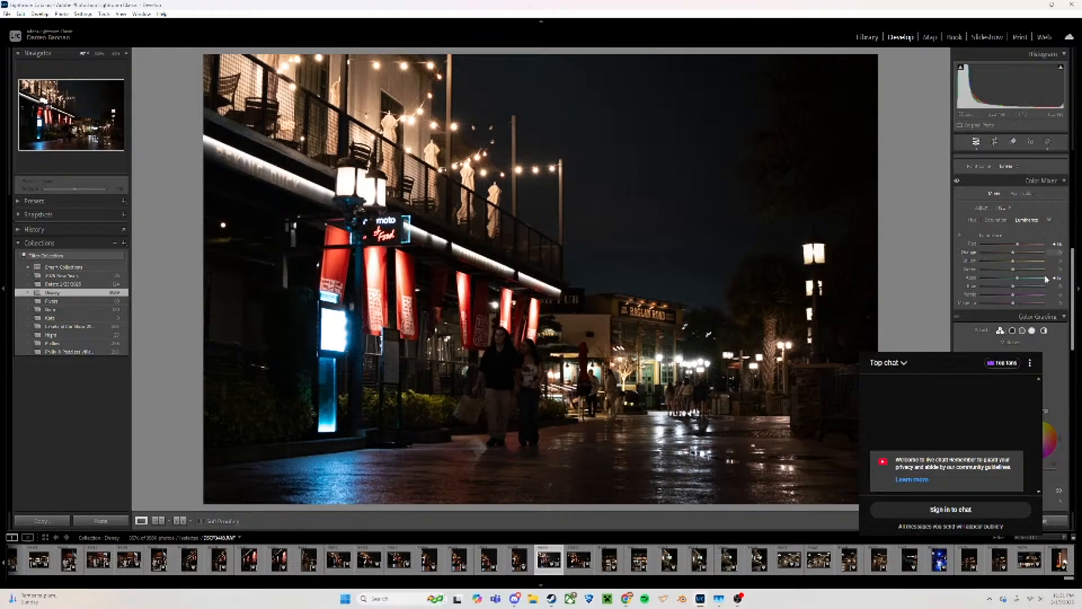
{"action": "scroll", "coordinate": [992, 259], "scroll_direction": "up", "scroll_amount": 5}
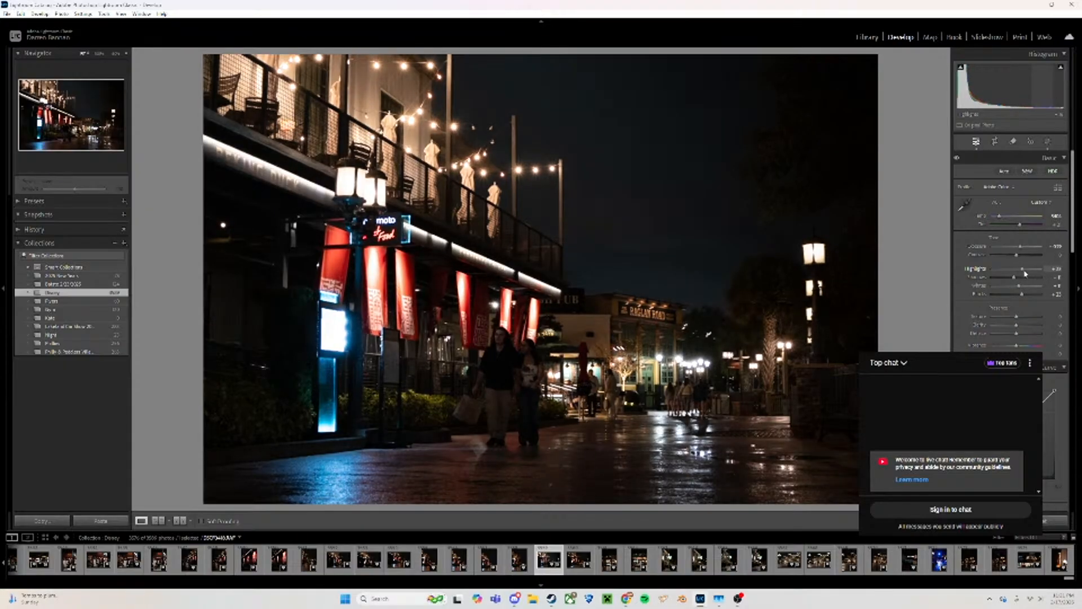
{"action": "scroll", "coordinate": [1025, 274], "scroll_direction": "down", "scroll_amount": 3}
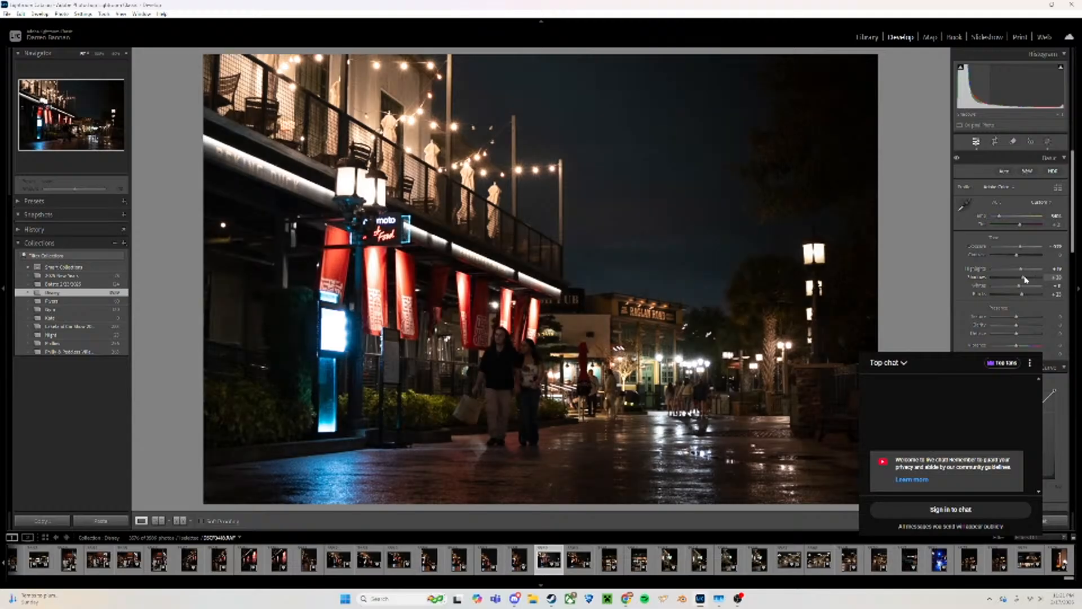
{"action": "scroll", "coordinate": [1025, 277], "scroll_direction": "up", "scroll_amount": 2}
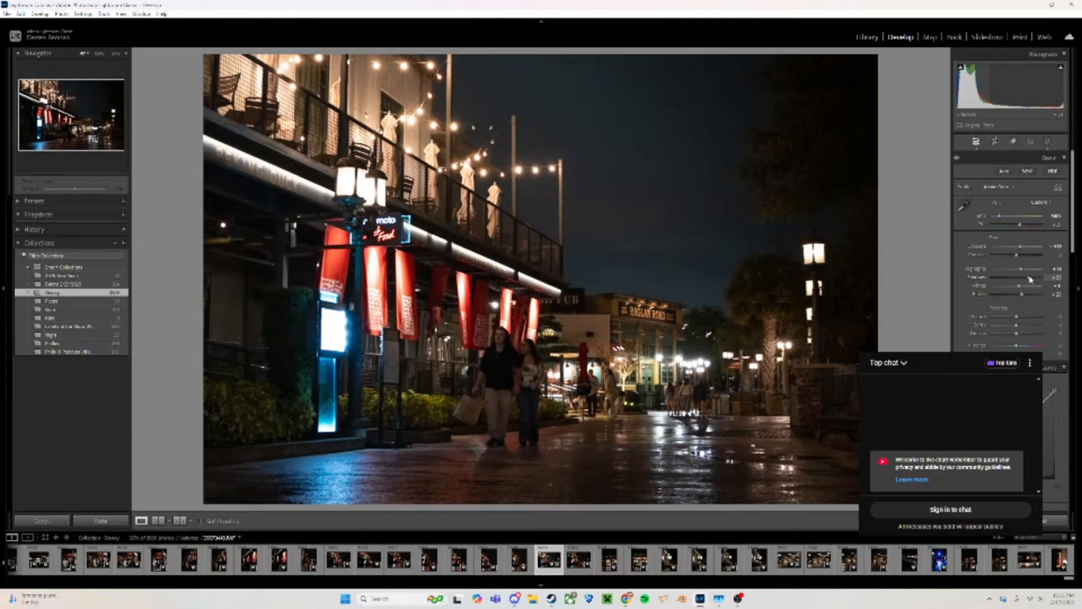
{"action": "scroll", "coordinate": [1031, 278], "scroll_direction": "up", "scroll_amount": 2}
{"action": "mouse_move", "coordinate": [1031, 275]}
{"action": "left_mouse_down"}
{"action": "mouse_move", "coordinate": [1018, 277]}
{"action": "mouse_move", "coordinate": [1027, 296]}
{"action": "left_mouse_up"}
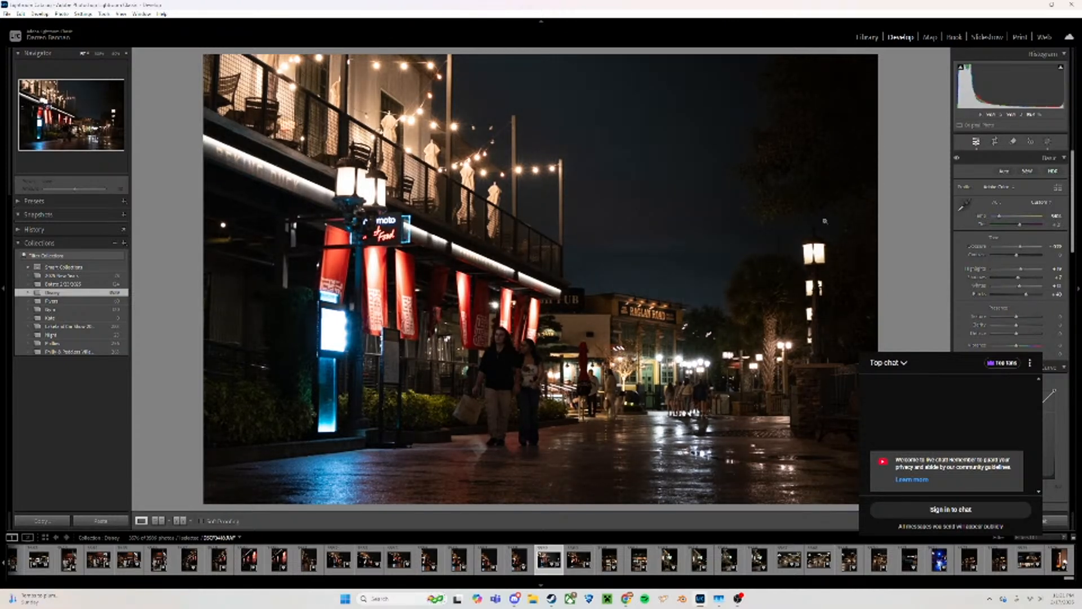
{"action": "mouse_move", "coordinate": [1019, 346]}
{"action": "left_mouse_down"}
{"action": "mouse_move", "coordinate": [1034, 346]}
{"action": "mouse_move", "coordinate": [1016, 346]}
{"action": "left_mouse_up"}
Inspect the Raglan Road area up close with and without the Basic adjustments, and lower the highlights slightly
{"action": "left_click", "coordinate": [654, 369]}
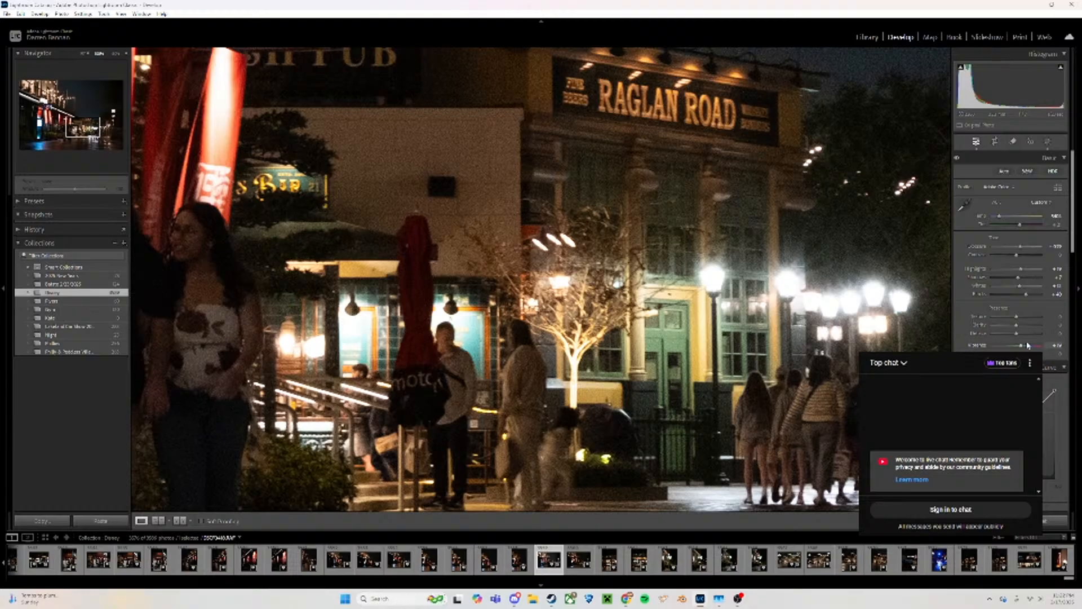
{"action": "left_click", "coordinate": [957, 159]}
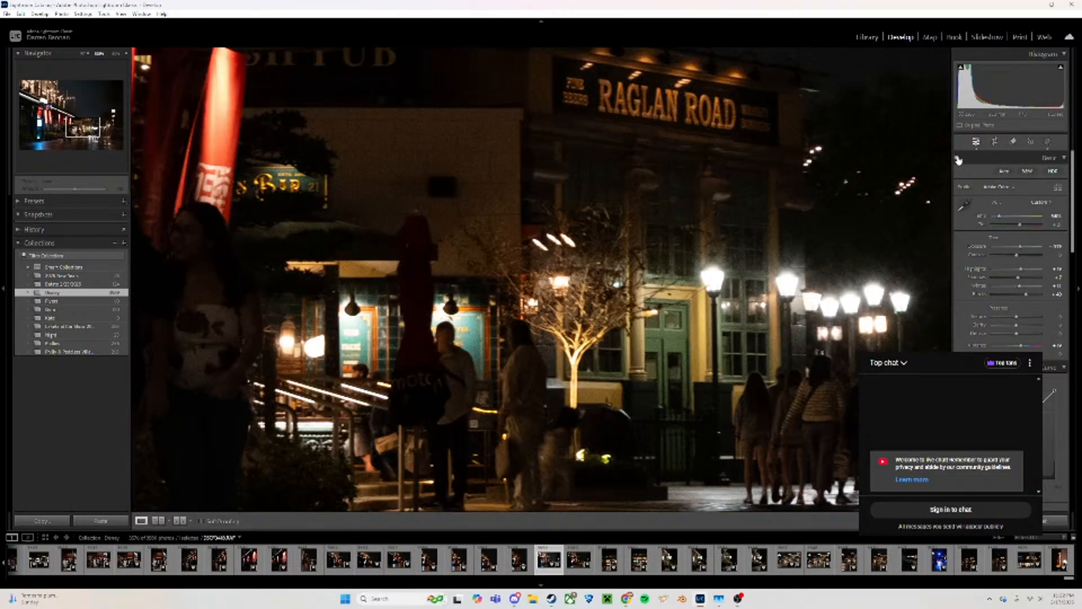
{"action": "left_click", "coordinate": [957, 159]}
{"action": "left_click", "coordinate": [958, 159]}
{"action": "left_click", "coordinate": [958, 160]}
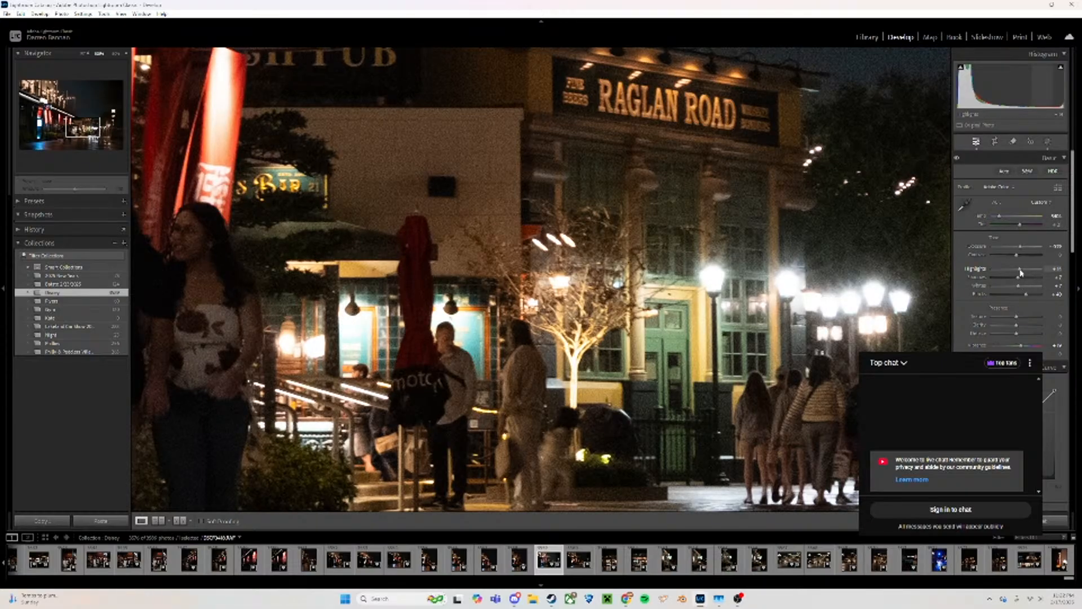
{"action": "key", "text": "z"}
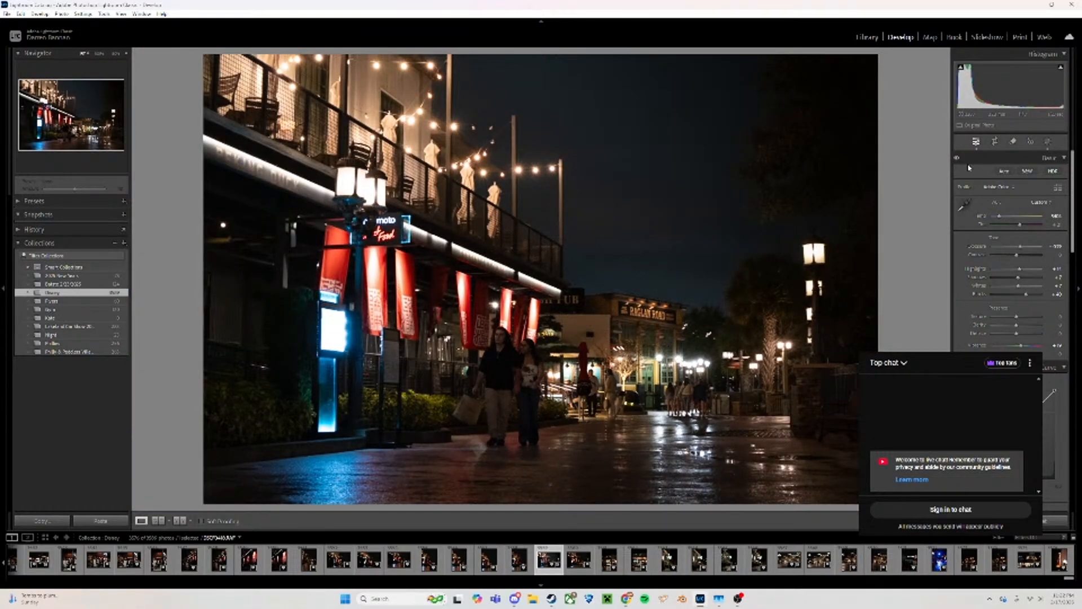
Compare the whole street photo with and without the Basic adjustments
{"action": "left_click", "coordinate": [956, 160]}
{"action": "left_click", "coordinate": [956, 159]}
{"action": "left_click", "coordinate": [956, 160]}
{"action": "left_click", "coordinate": [956, 159]}
{"action": "left_click", "coordinate": [956, 160]}
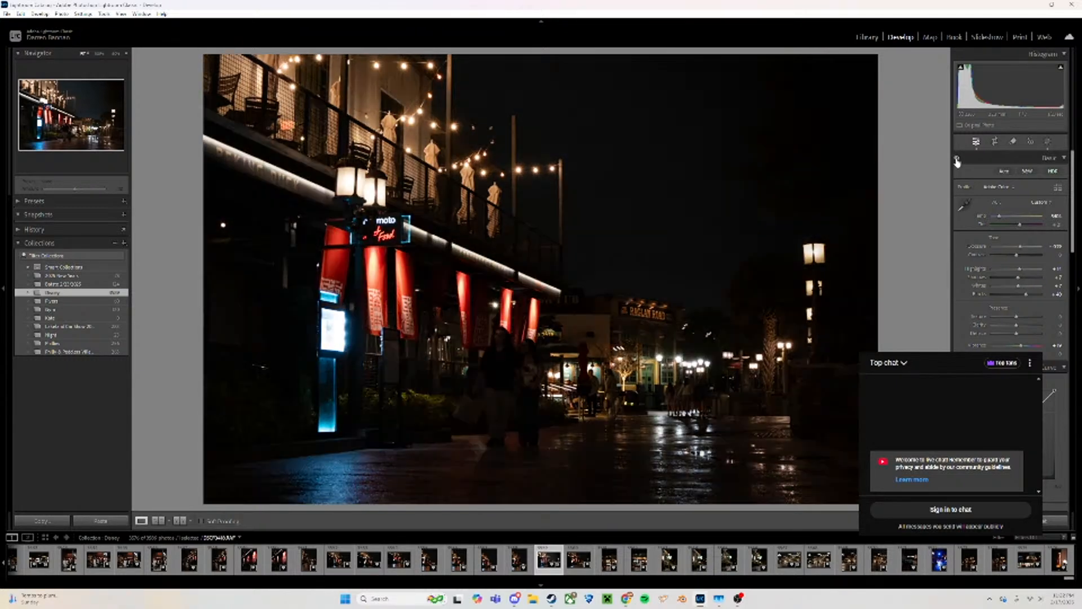
{"action": "left_click", "coordinate": [957, 159]}
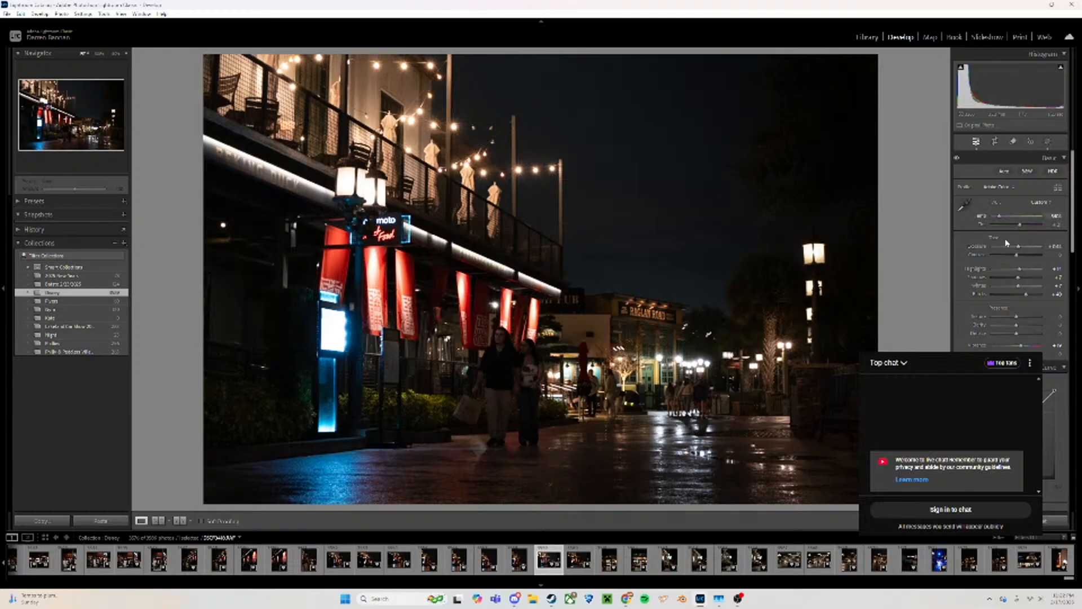
Reduce the street photo's blacks and highlights, and check the result against the version without the Basic adjustments
{"action": "left_click_drag", "start_coordinate": [1027, 297], "coordinate": [1018, 297]}
{"action": "left_click_drag", "start_coordinate": [1017, 248], "coordinate": [1019, 272]}
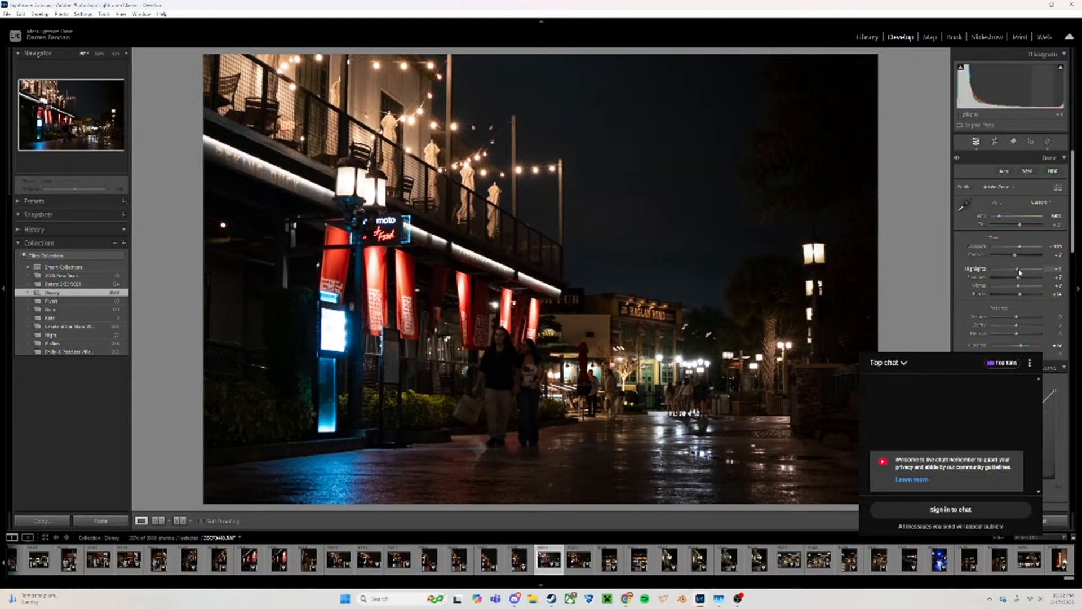
{"action": "left_click", "coordinate": [957, 159]}
{"action": "left_click", "coordinate": [957, 159]}
{"action": "left_click", "coordinate": [957, 159]}
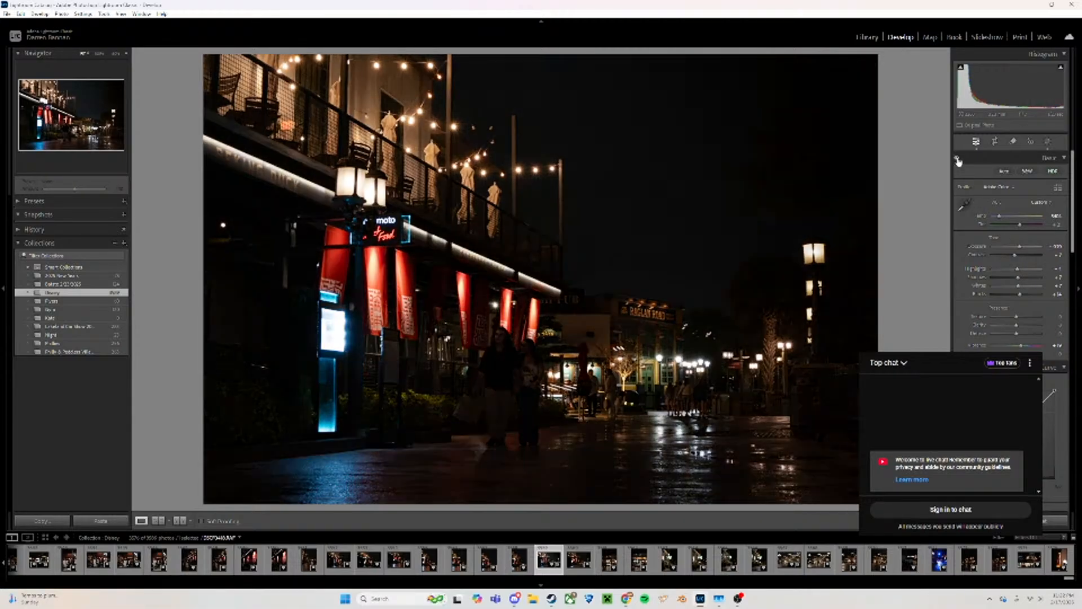
{"action": "left_click", "coordinate": [957, 160]}
{"action": "left_click", "coordinate": [958, 160]}
{"action": "left_click", "coordinate": [958, 161]}
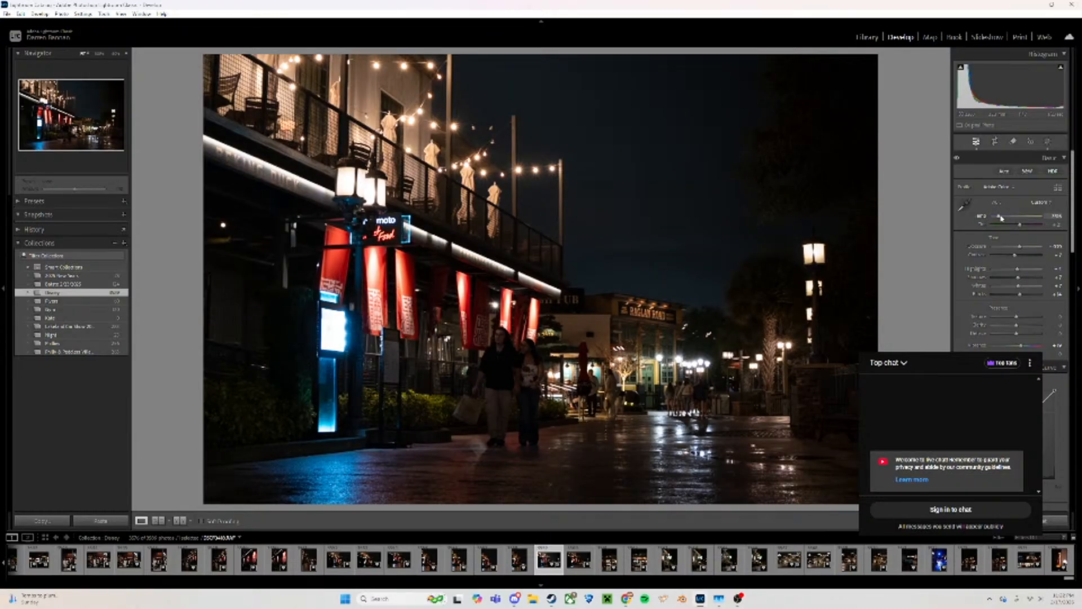
Try different white balance temperatures on the red-banner street photo, and undo them
{"action": "key", "text": "ctrl+z"}
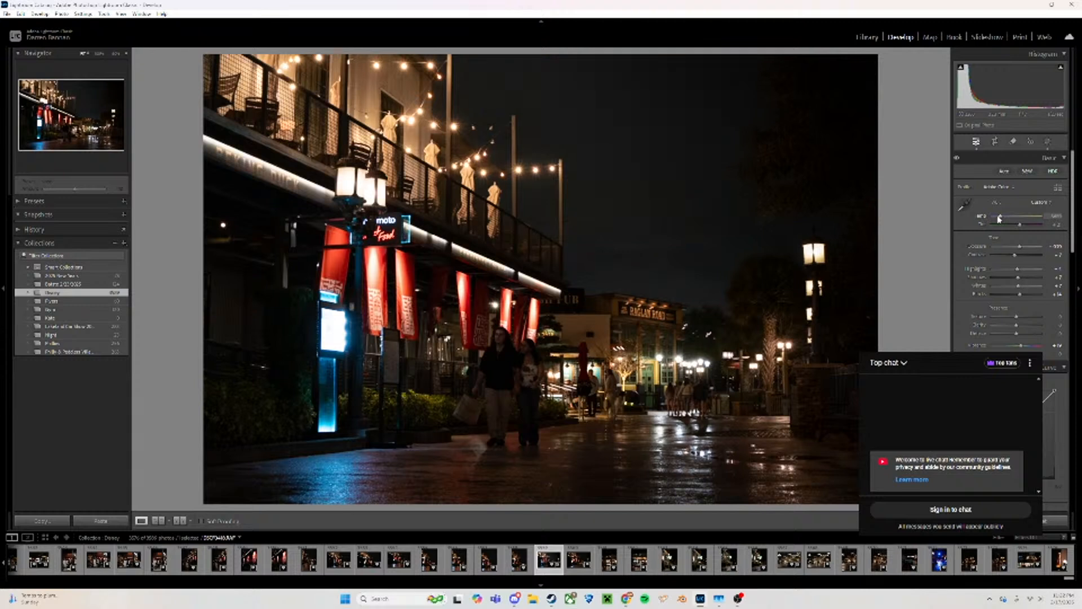
{"action": "left_click", "coordinate": [1053, 216]}
{"action": "type", "text": "3"}
{"action": "key", "text": "Return"}
{"action": "left_click", "coordinate": [1053, 215]}
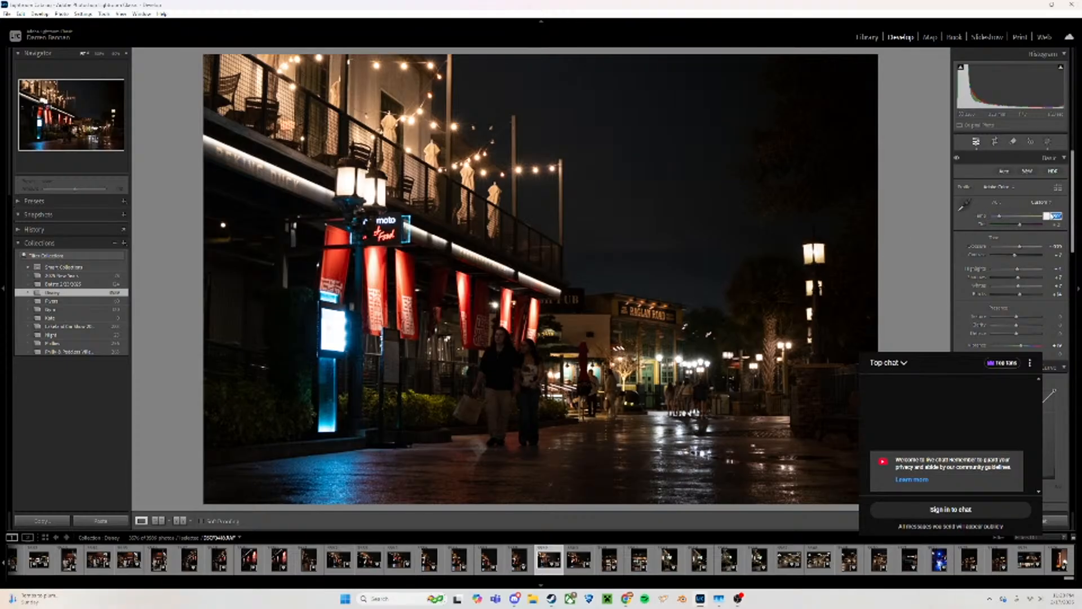
{"action": "type", "text": "2400"}
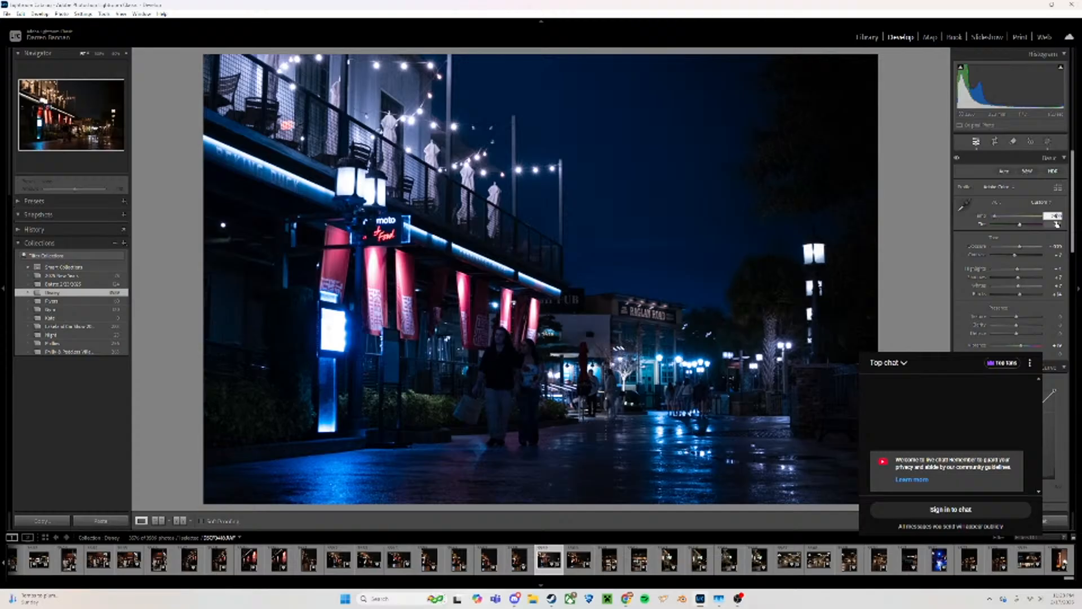
{"action": "key", "text": "Return"}
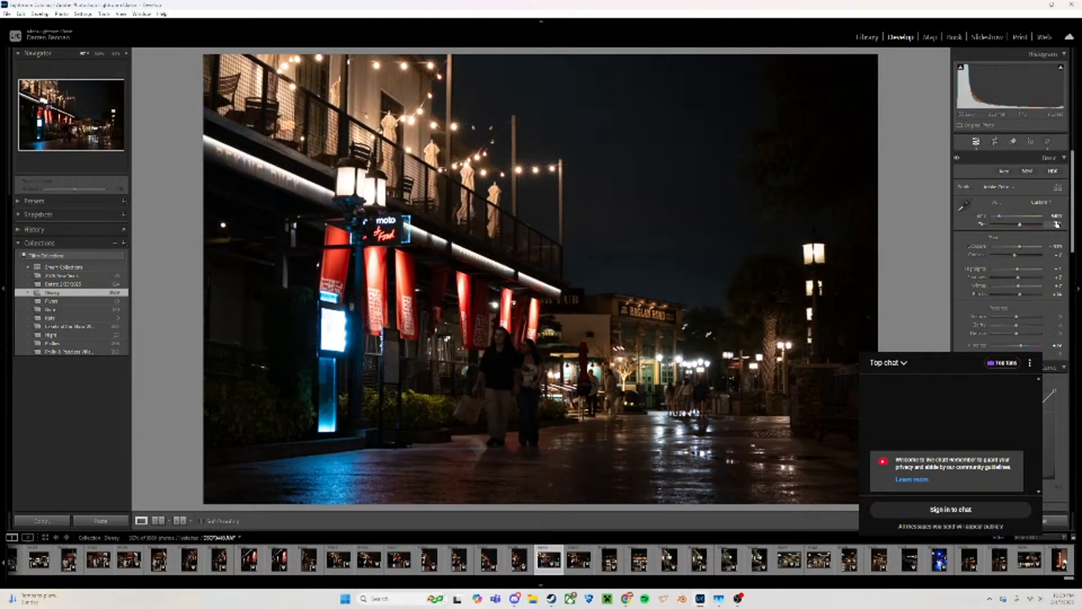
{"action": "key", "text": "ctrl+z"}
{"action": "key", "text": "ctrl+z"}
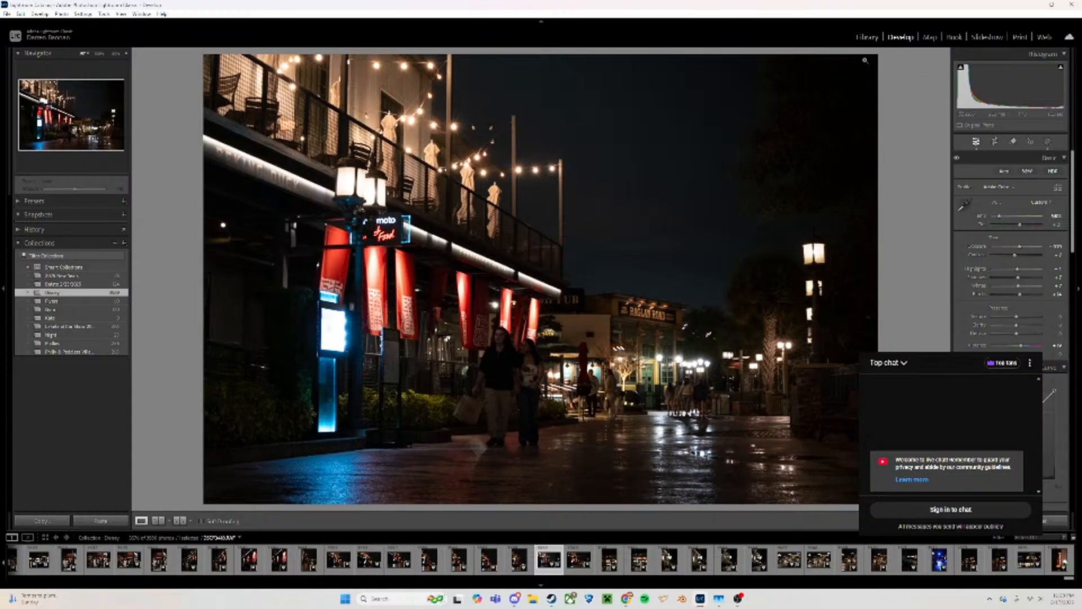
Open the night street photo with the AMC sign and red reflection for developing, and review its existing masks
{"action": "left_click", "coordinate": [866, 37]}
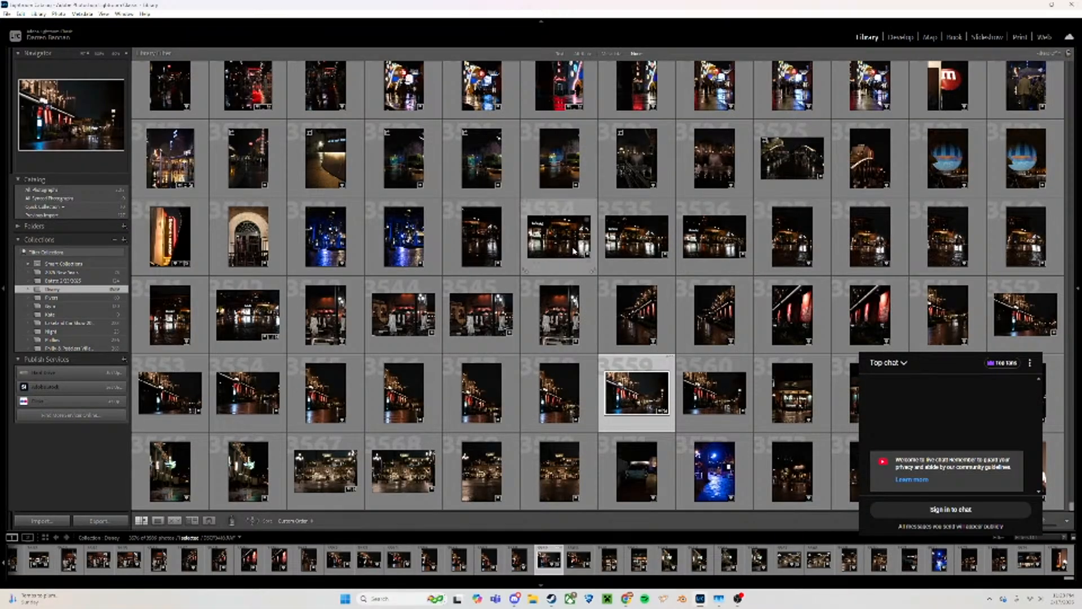
{"action": "left_click", "coordinate": [248, 86]}
{"action": "left_click", "coordinate": [896, 38]}
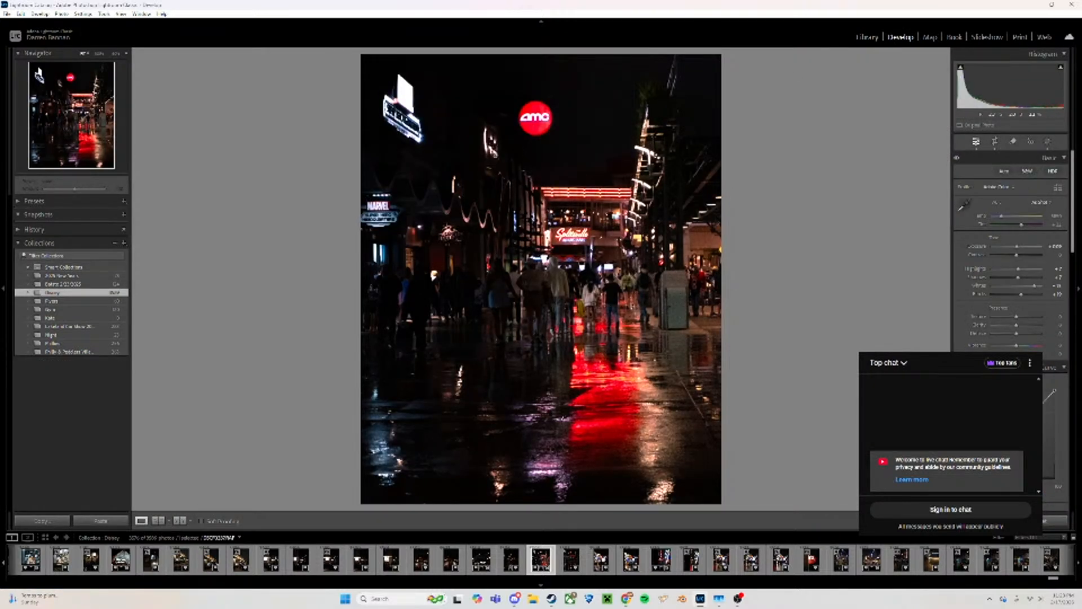
{"action": "left_click", "coordinate": [1048, 141]}
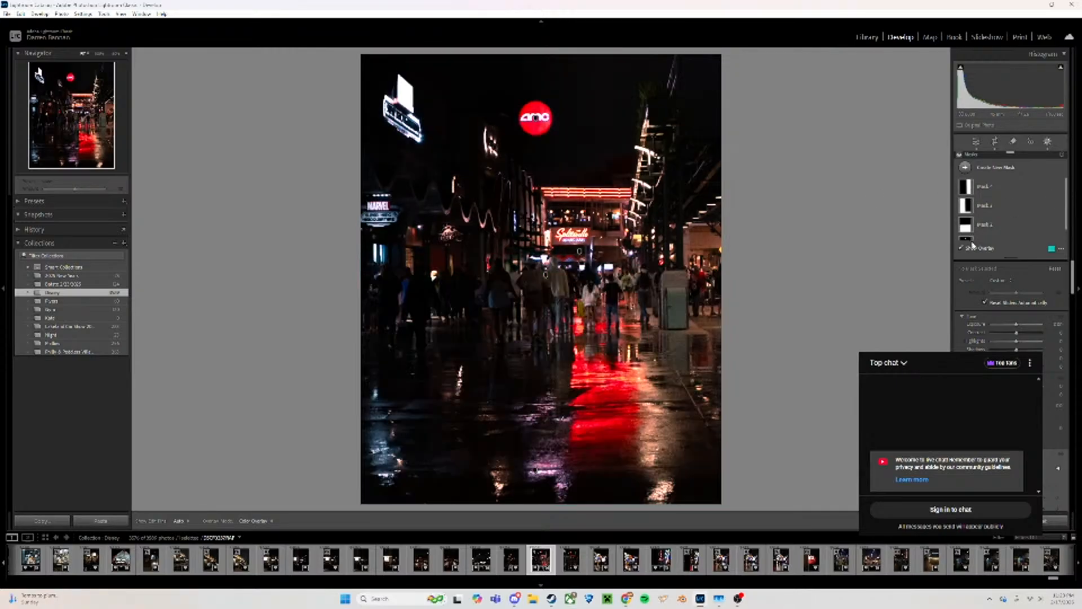
{"action": "scroll", "coordinate": [990, 236], "scroll_direction": "down", "scroll_amount": 1}
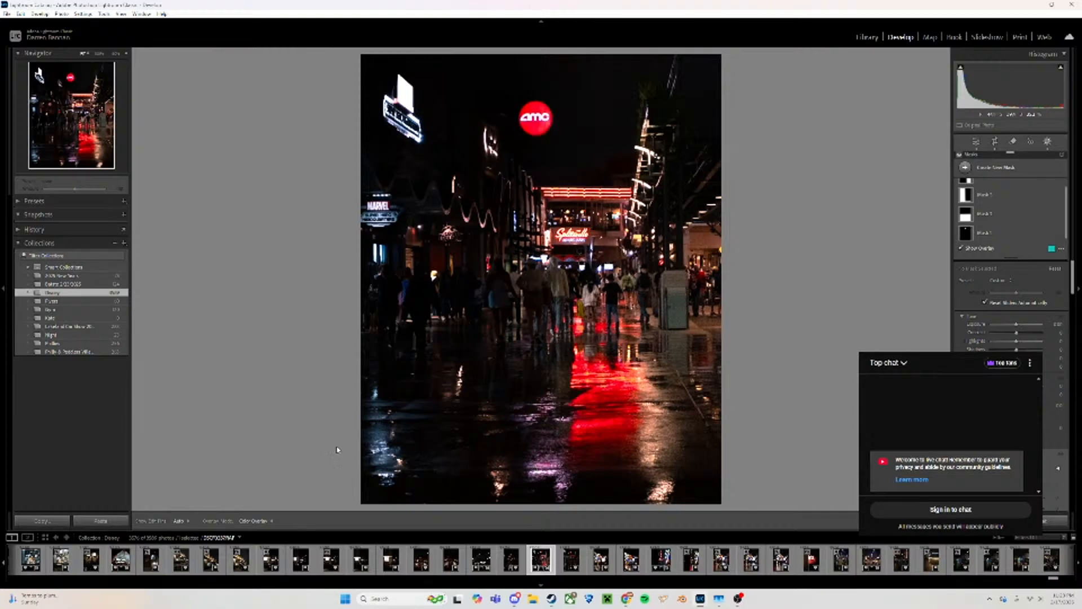
{"action": "left_click", "coordinate": [975, 142]}
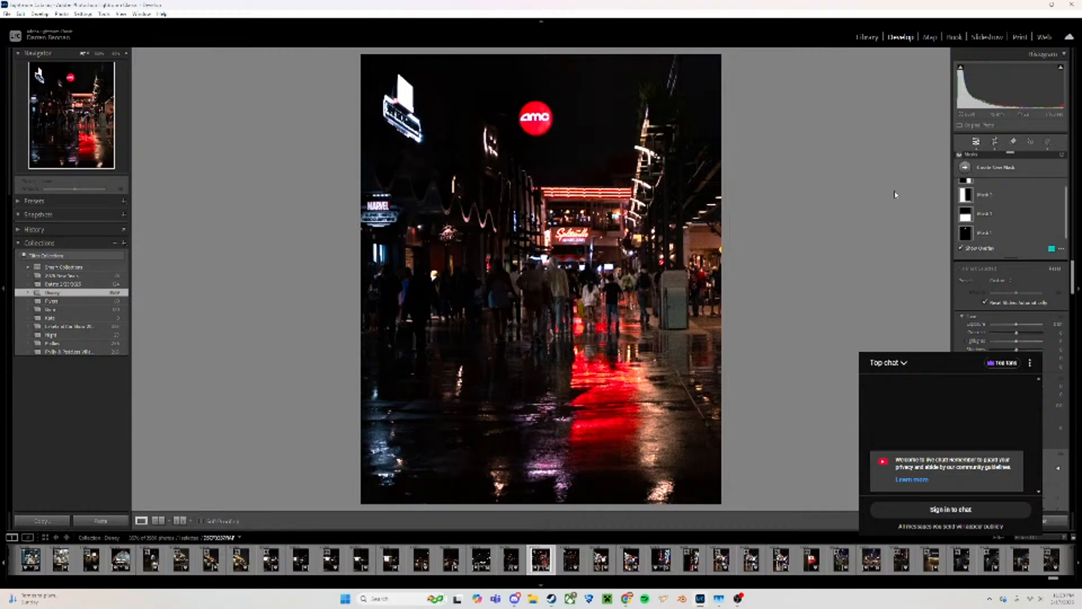
Compare the AMC street photo side by side with its original, and with and without the Basic adjustments
{"action": "left_click", "coordinate": [174, 523]}
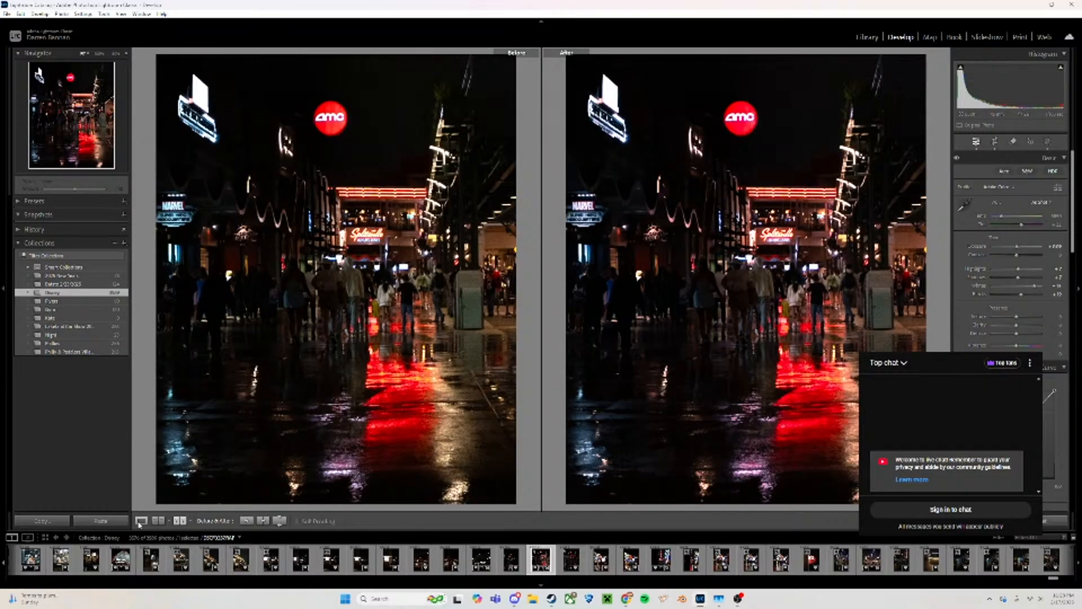
{"action": "left_click", "coordinate": [138, 522]}
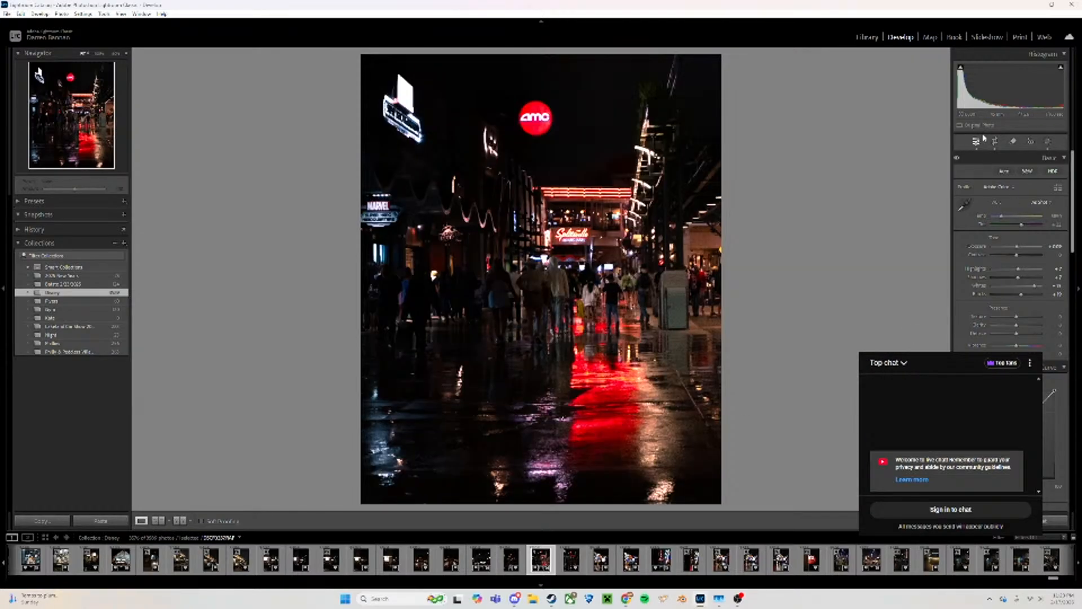
{"action": "left_click", "coordinate": [958, 159]}
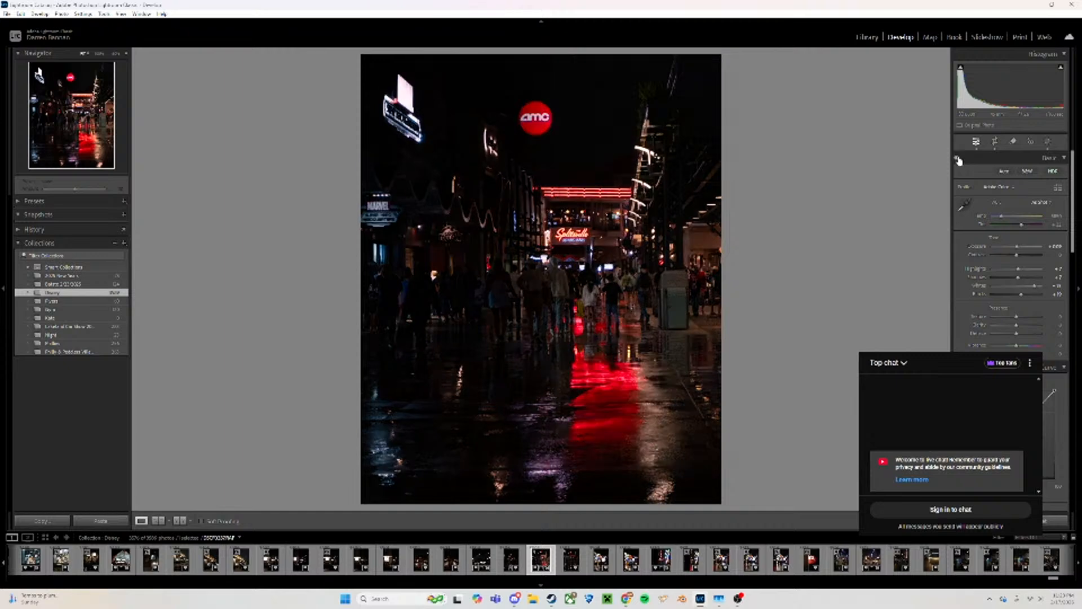
{"action": "left_click", "coordinate": [958, 160]}
{"action": "left_click", "coordinate": [958, 159]}
{"action": "left_click", "coordinate": [958, 159]}
{"action": "left_click", "coordinate": [958, 160]}
{"action": "left_click", "coordinate": [958, 159]}
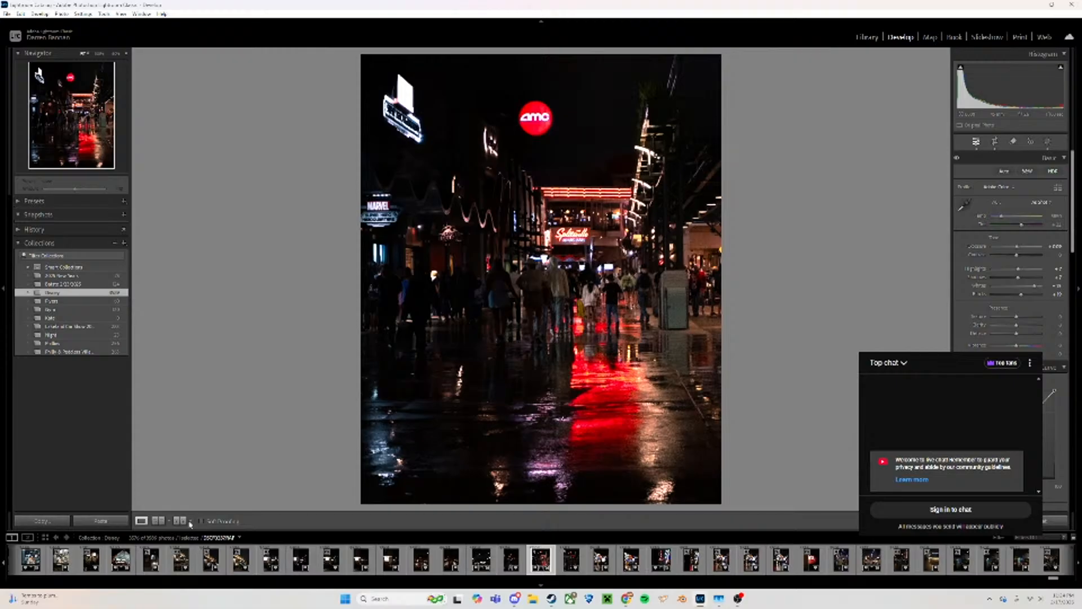
{"action": "right_click", "coordinate": [525, 257]}
{"action": "left_click", "coordinate": [783, 224]}
{"action": "left_click", "coordinate": [957, 160]}
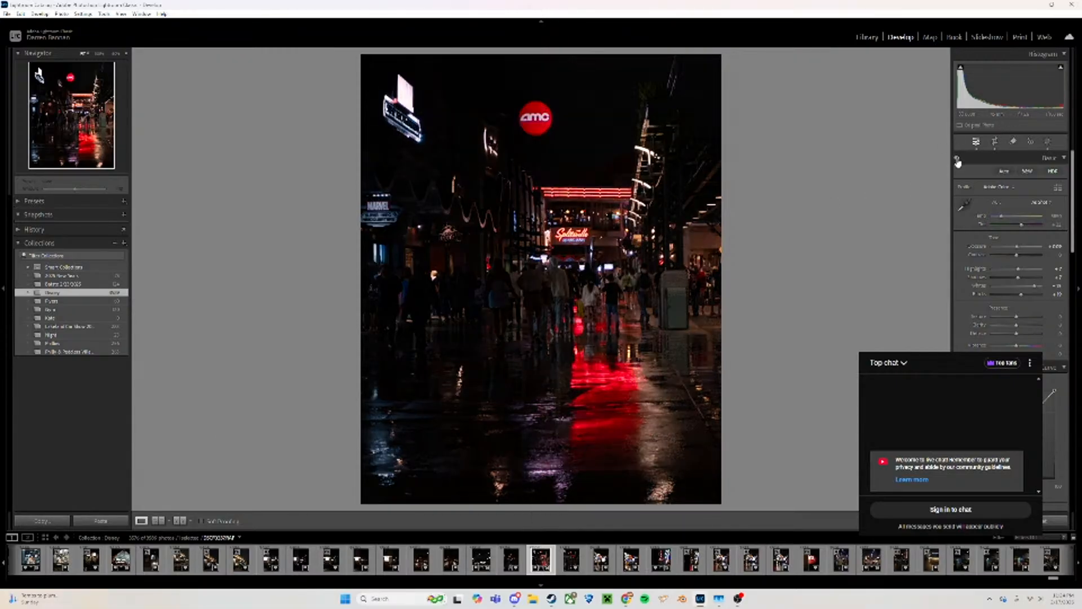
{"action": "left_click", "coordinate": [958, 160]}
{"action": "left_click", "coordinate": [958, 160]}
{"action": "left_click", "coordinate": [957, 160]}
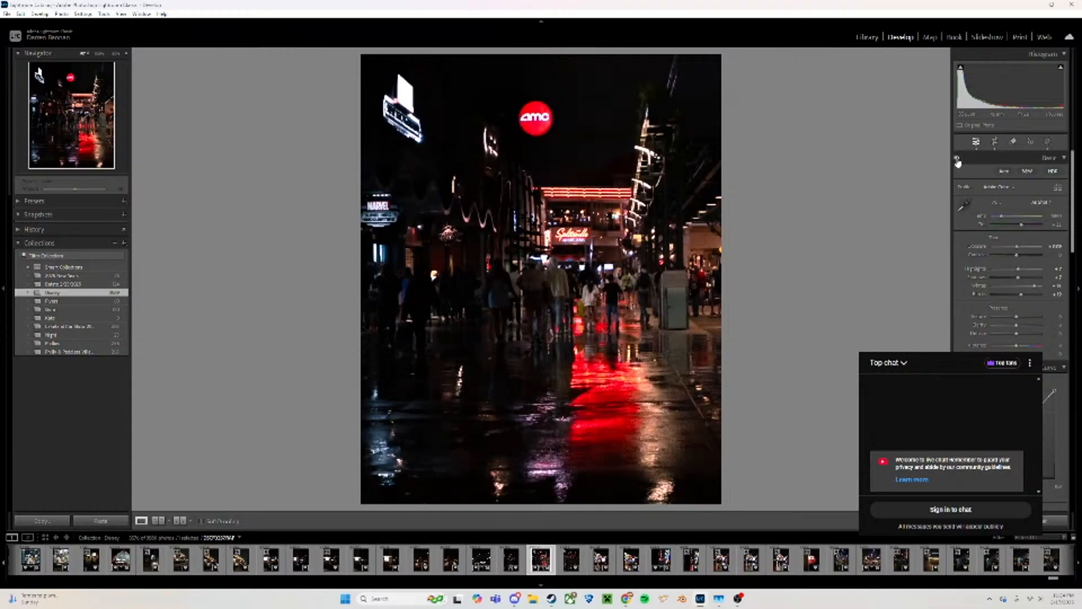
Lower the luminance of the reds in the AMC street photo with the Color Mixer
{"action": "scroll", "coordinate": [1009, 254], "scroll_direction": "down", "scroll_amount": 5}
{"action": "scroll", "coordinate": [1009, 254], "scroll_direction": "up", "scroll_amount": 4}
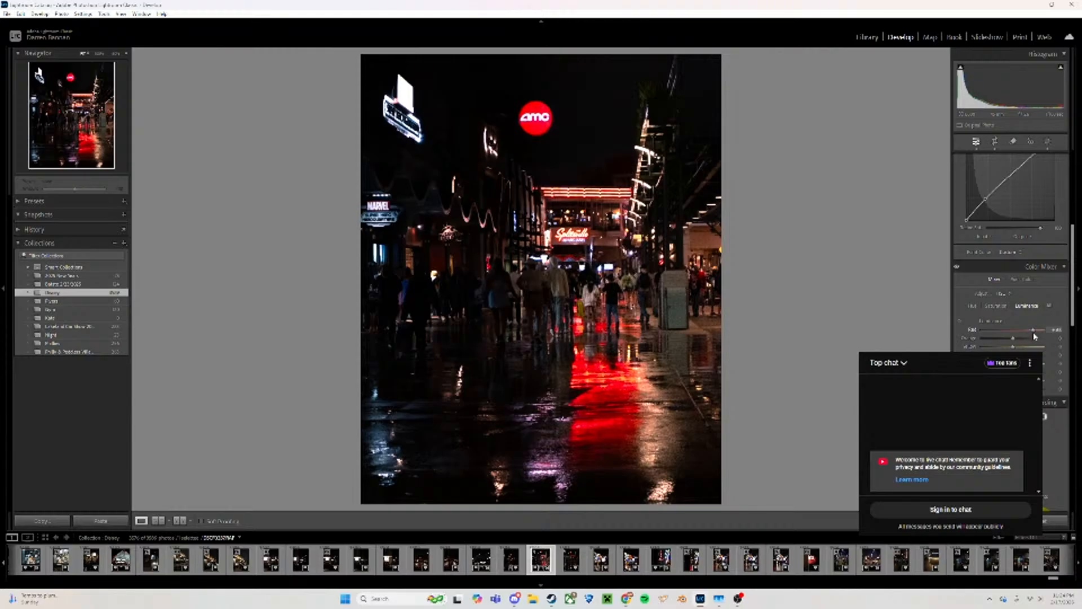
{"action": "left_click_drag", "start_coordinate": [1047, 333], "coordinate": [1023, 331]}
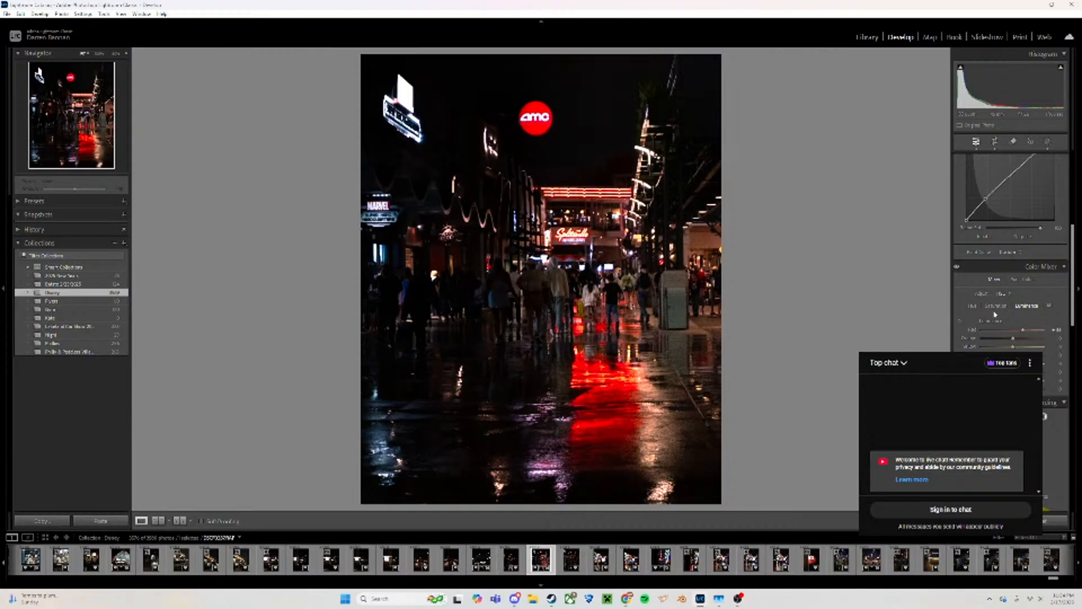
{"action": "mouse_move", "coordinate": [1023, 331]}
{"action": "left_mouse_down"}
{"action": "mouse_move", "coordinate": [1049, 341]}
{"action": "mouse_move", "coordinate": [1013, 350]}
{"action": "mouse_move", "coordinate": [1038, 347]}
{"action": "mouse_move", "coordinate": [1029, 346]}
{"action": "left_mouse_up"}
{"action": "left_click", "coordinate": [995, 306]}
{"action": "scroll", "coordinate": [1009, 254], "scroll_direction": "up", "scroll_amount": 5}
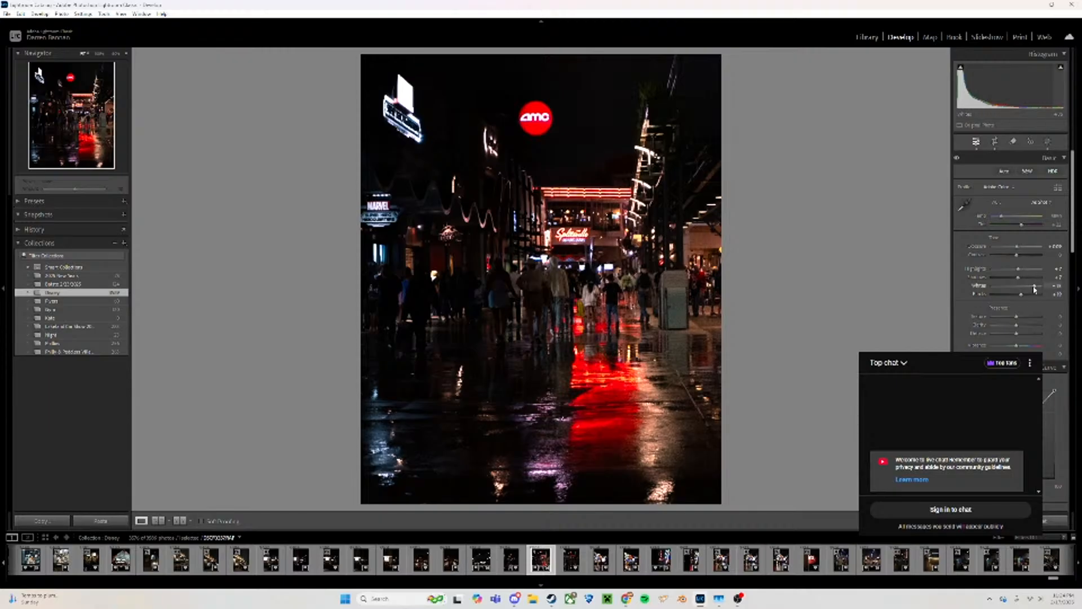
Try whites of 67 and an exposure of 0.53 on the AMC street photo, and undo both changes
{"action": "left_click_drag", "start_coordinate": [1035, 288], "coordinate": [1034, 288]}
{"action": "left_click_drag", "start_coordinate": [1017, 247], "coordinate": [1020, 252]}
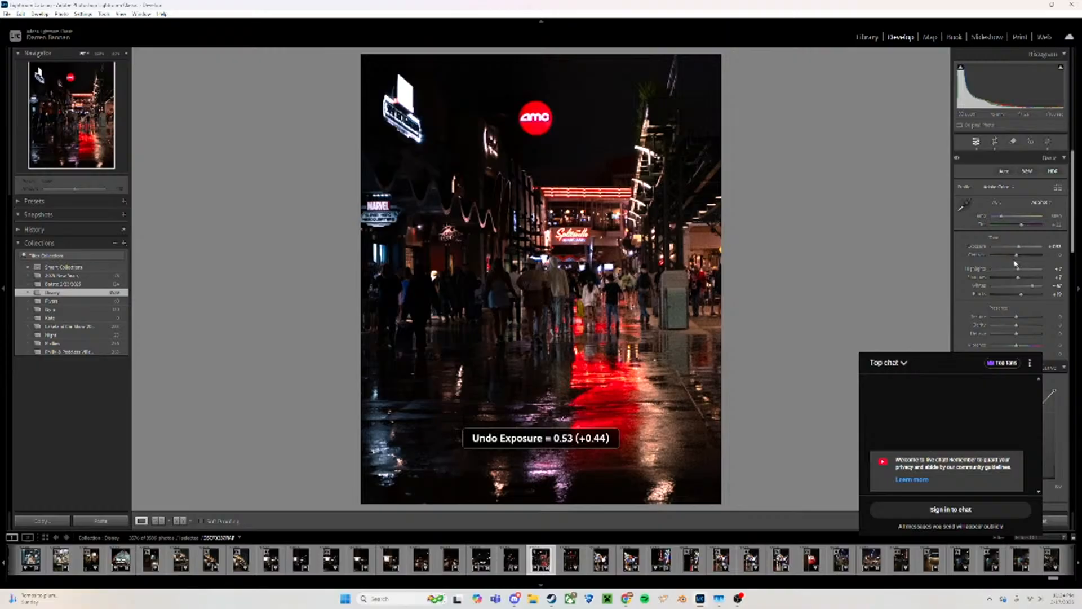
{"action": "key", "text": "ctrl+z"}
{"action": "key", "text": "ctrl+y"}
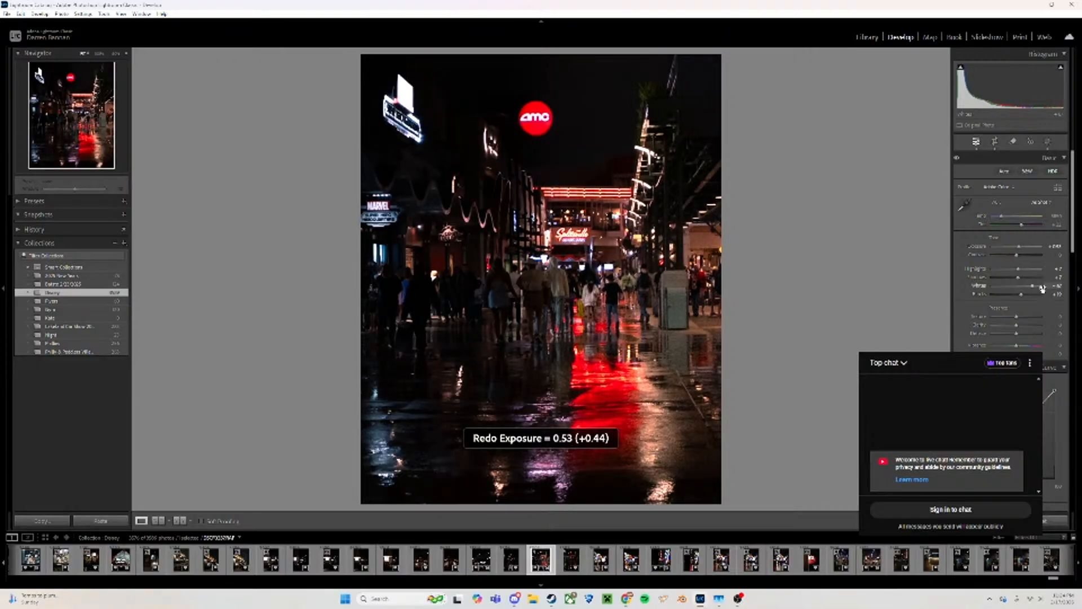
{"action": "left_click_drag", "start_coordinate": [1034, 288], "coordinate": [1023, 285]}
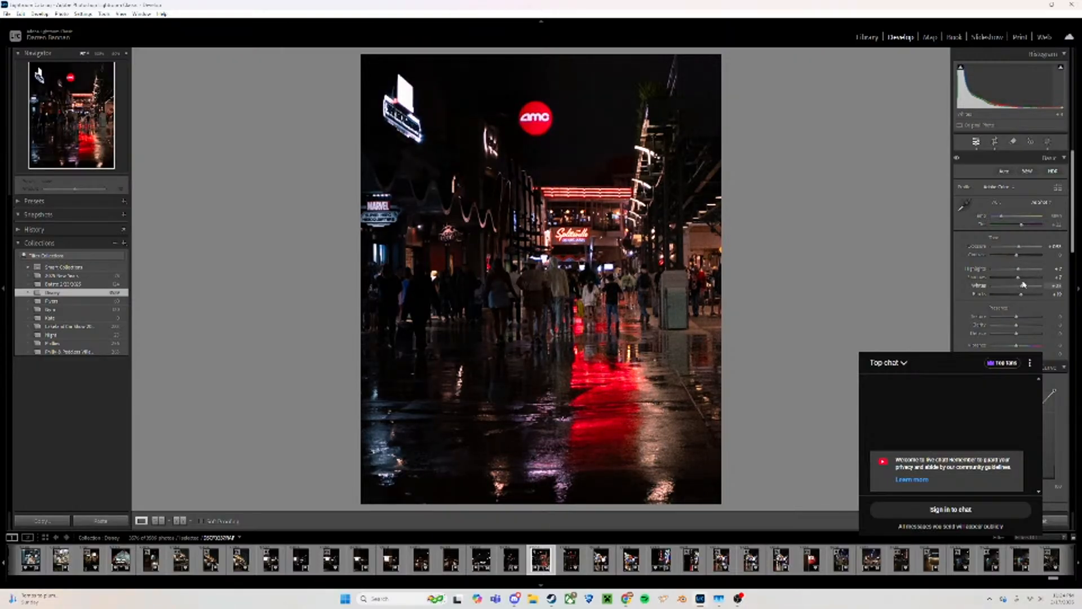
{"action": "key", "text": "ctrl+z"}
{"action": "key", "text": "ctrl+z"}
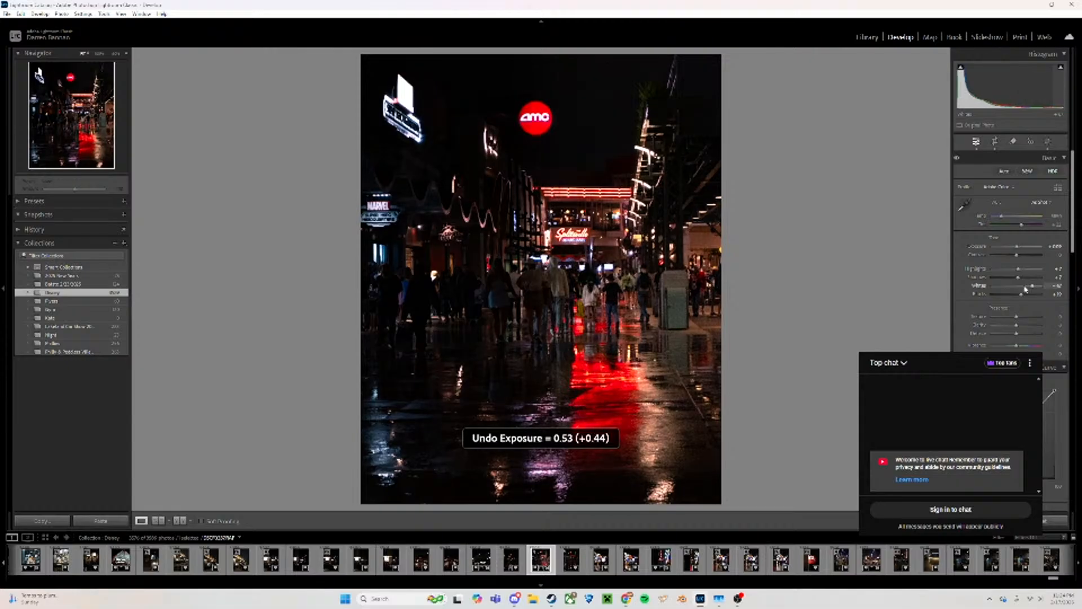
{"action": "key", "text": "ctrl+z"}
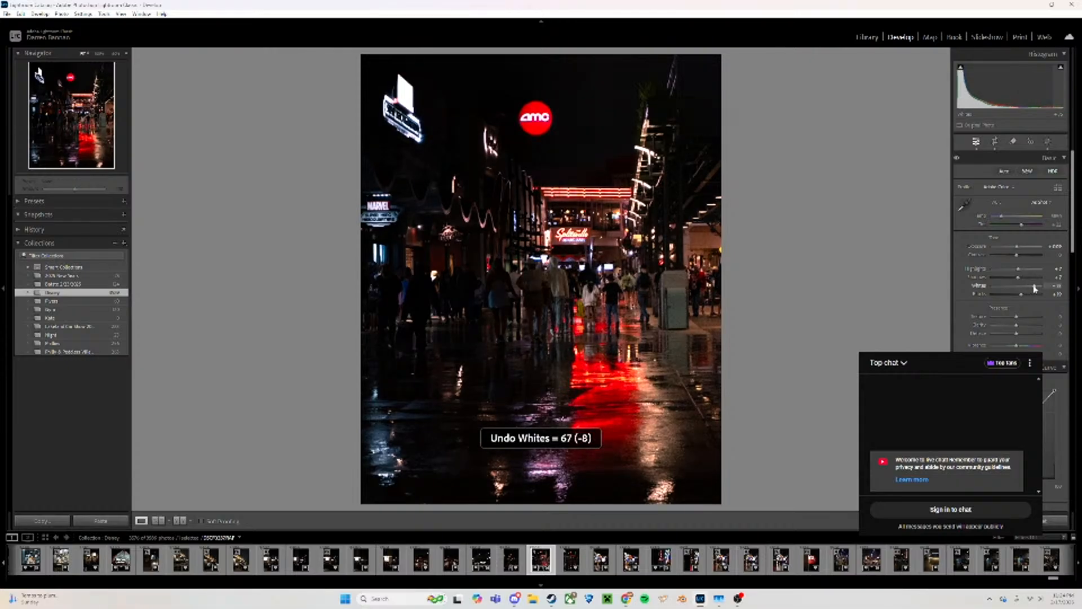
Undo and redo the AMC street photo's previous edits to compare versions, leaving the last one undone
{"action": "key", "text": "ctrl+z"}
{"action": "key", "text": "ctrl+z"}
{"action": "key", "text": "ctrl+y"}
{"action": "key", "text": "ctrl+y"}
{"action": "key", "text": "ctrl+z"}
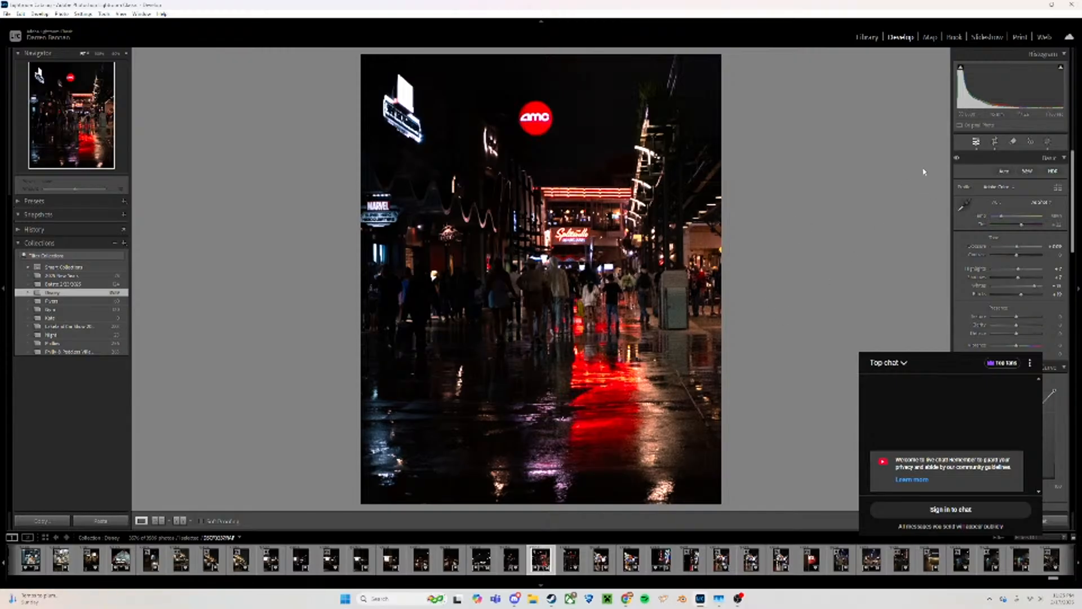
Find the Shine Bar & Social sign photo in the library, open it for developing and check its crop
{"action": "left_click", "coordinate": [867, 37]}
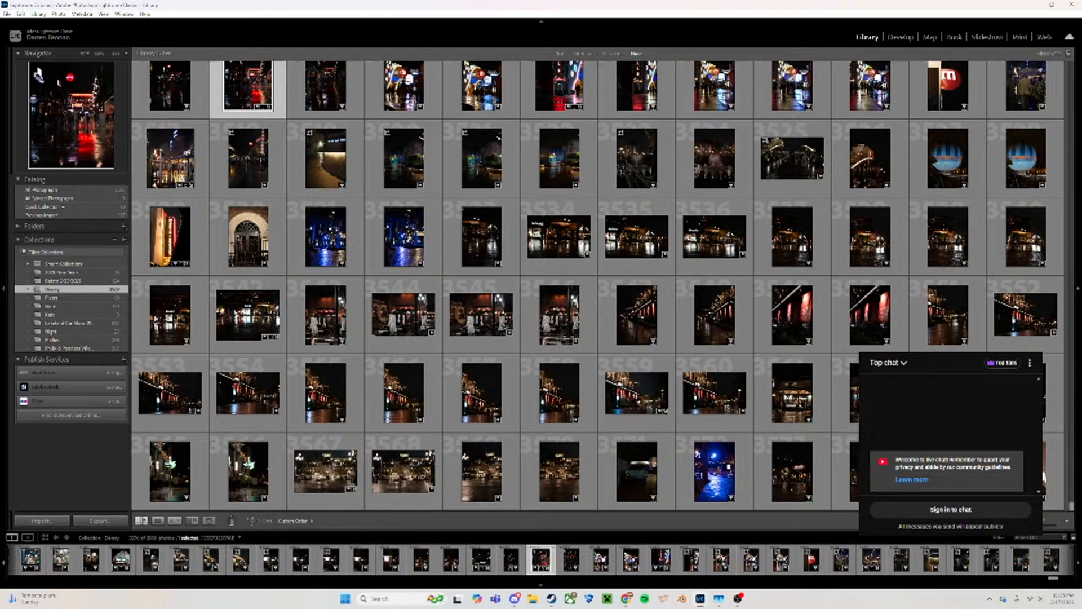
{"action": "scroll", "coordinate": [751, 441], "scroll_direction": "up", "scroll_amount": 3}
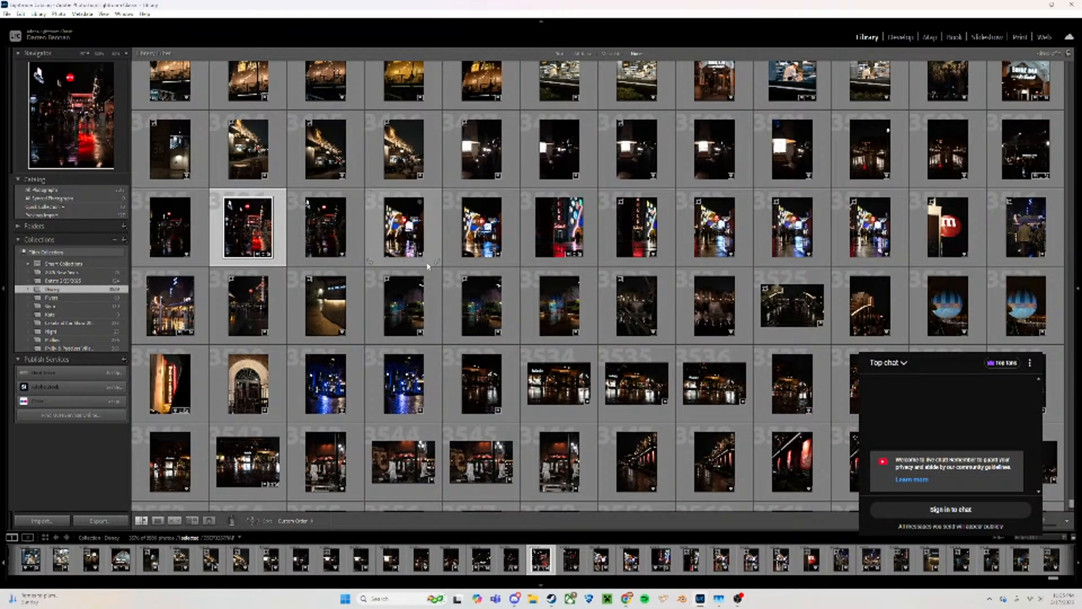
{"action": "scroll", "coordinate": [403, 225], "scroll_direction": "up", "scroll_amount": 3}
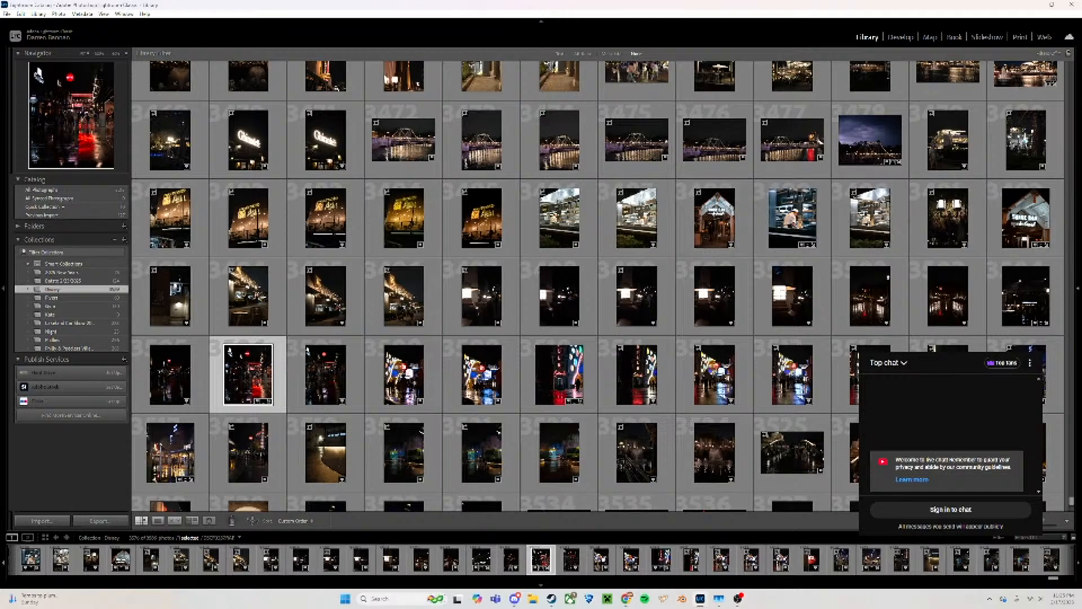
{"action": "left_click", "coordinate": [1043, 217]}
{"action": "left_click", "coordinate": [905, 37]}
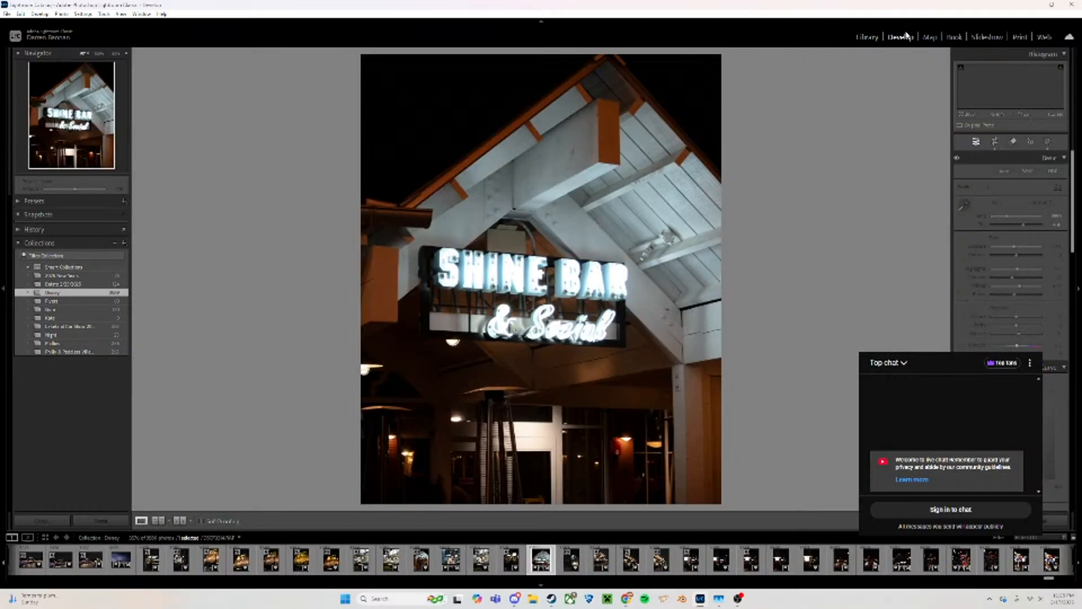
{"action": "left_click", "coordinate": [995, 141]}
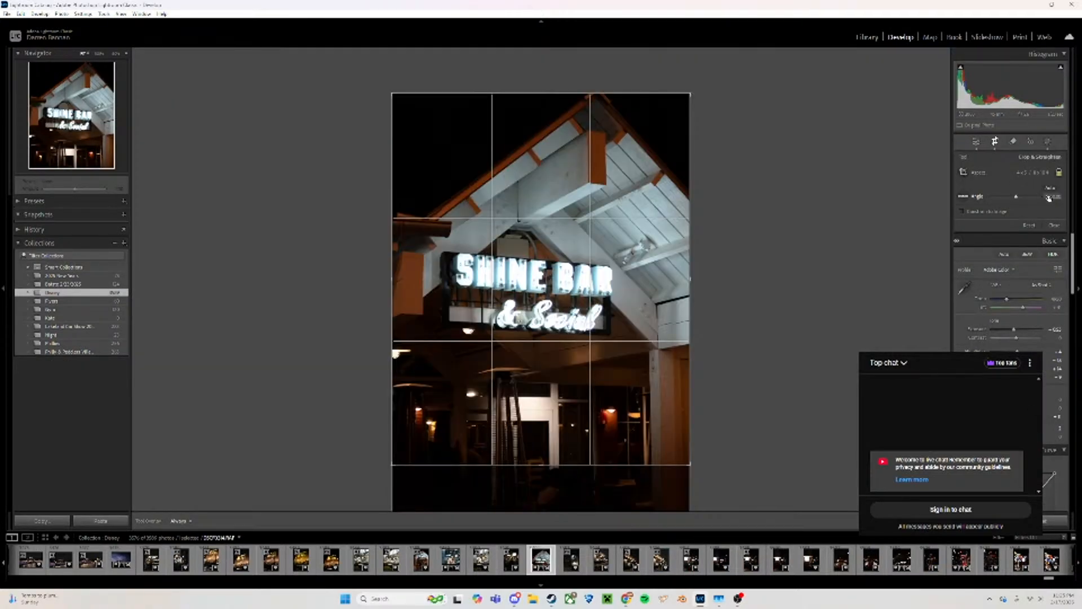
{"action": "left_click", "coordinate": [976, 141]}
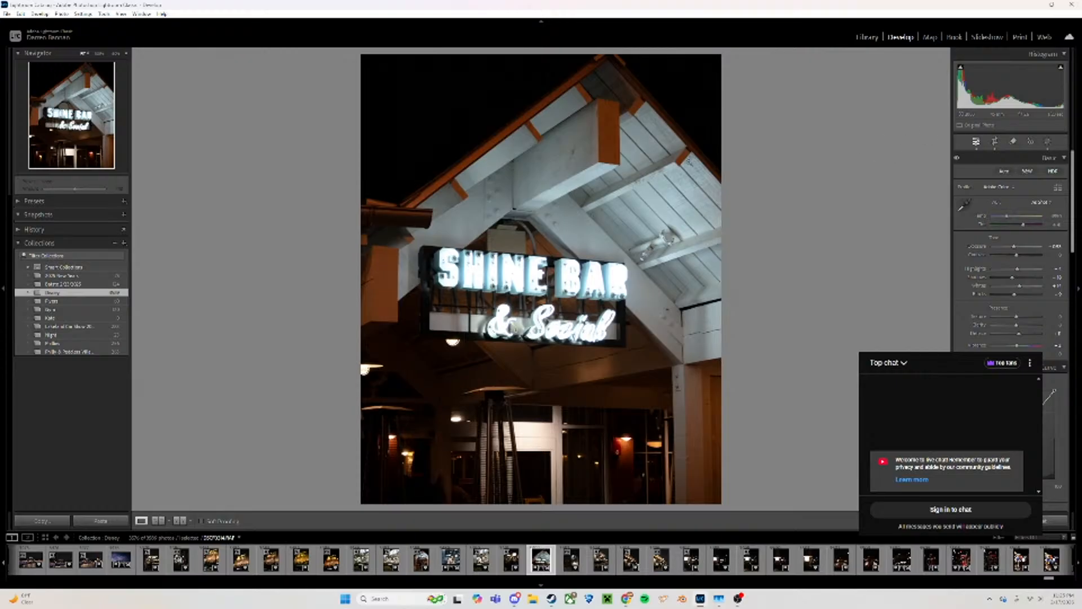
{"action": "left_click", "coordinate": [607, 155]}
{"action": "left_click_drag", "start_coordinate": [522, 439], "coordinate": [612, 186]}
{"action": "left_click_drag", "start_coordinate": [510, 463], "coordinate": [662, 224]}
{"action": "left_click", "coordinate": [666, 226]}
Add a wide elliptical radial gradient mask to the Shine Bar photo, centred over the sign and tilted to follow its lettering
{"action": "left_click", "coordinate": [1052, 141]}
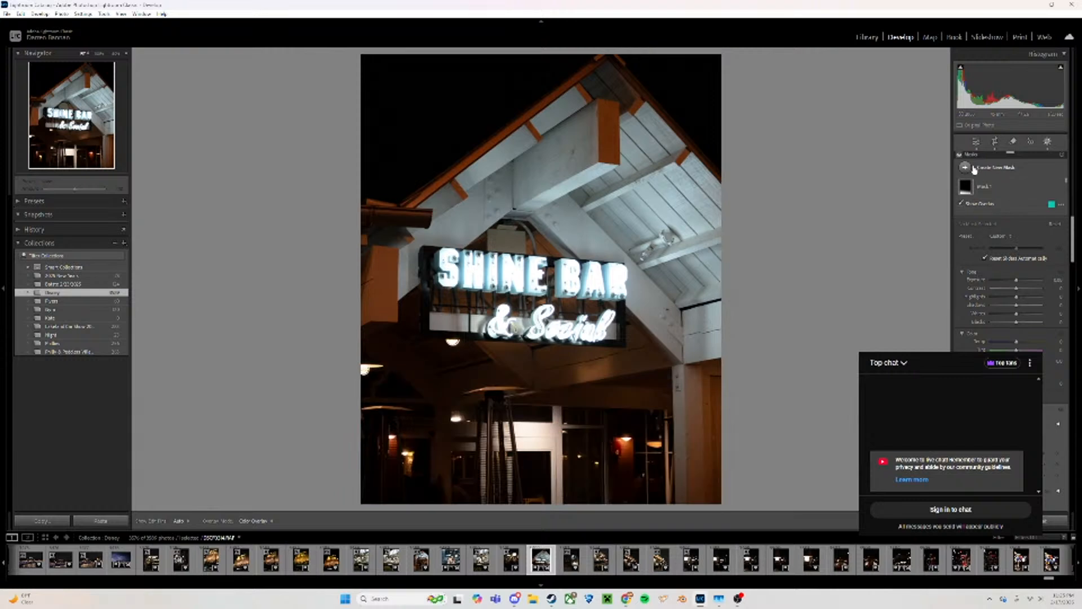
{"action": "left_click", "coordinate": [1015, 268]}
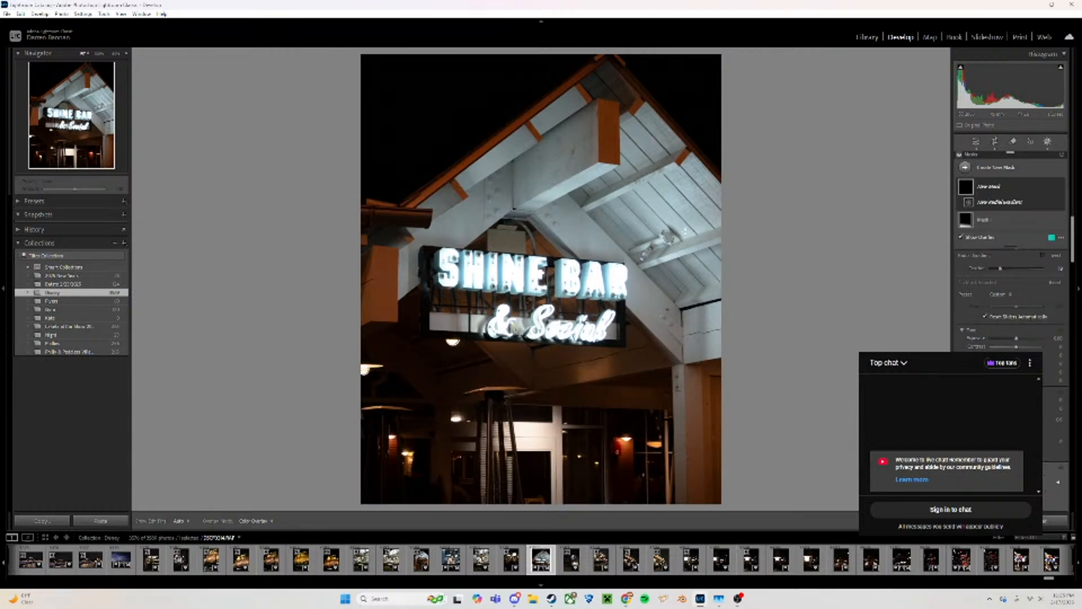
{"action": "left_click_drag", "start_coordinate": [493, 274], "coordinate": [682, 345]}
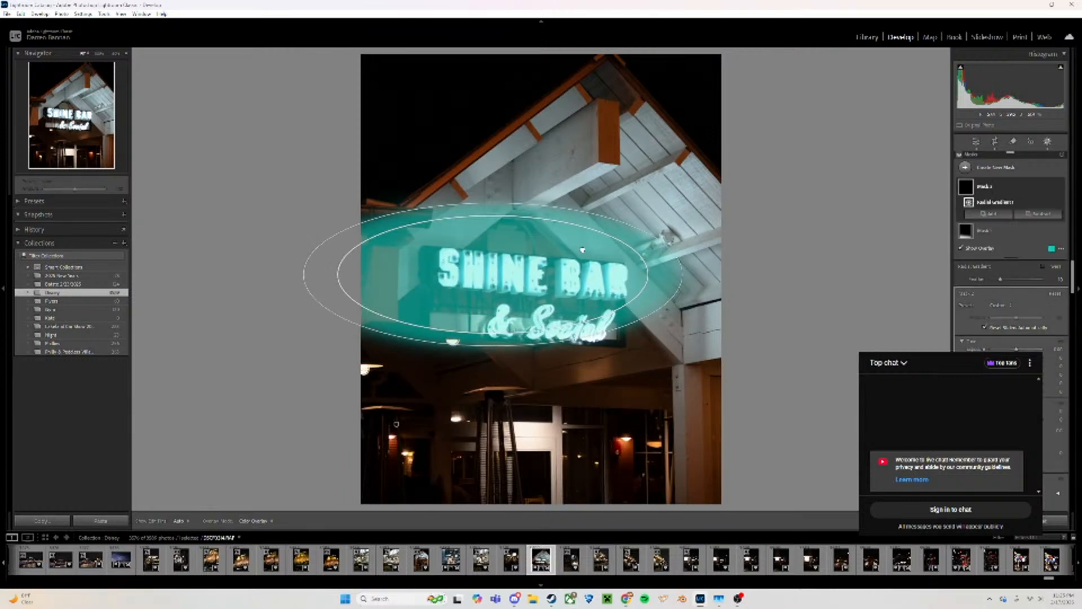
{"action": "left_click_drag", "start_coordinate": [571, 241], "coordinate": [607, 260]}
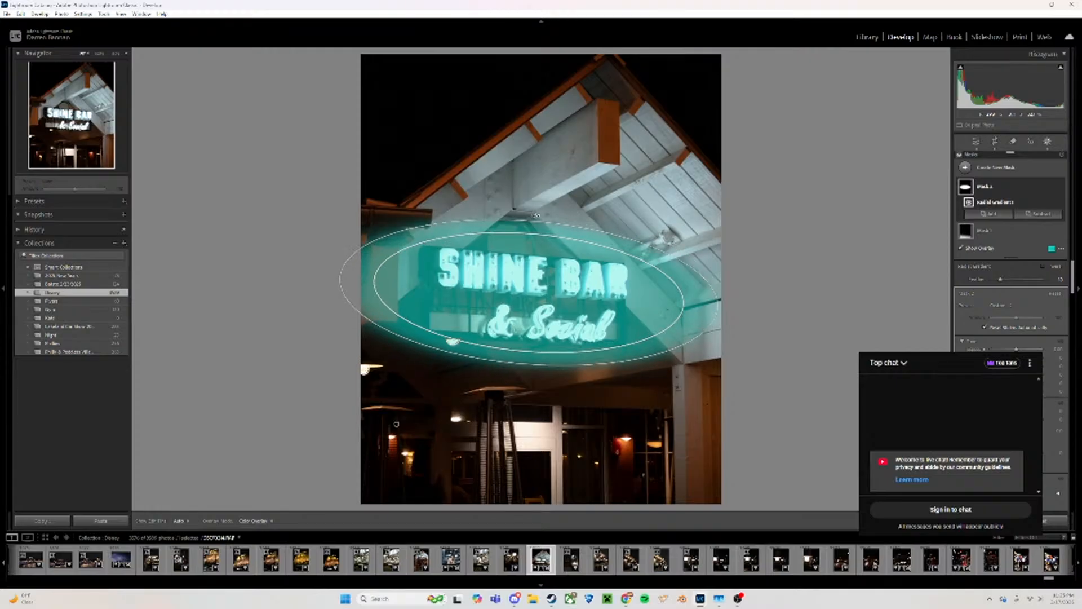
Shift the radial gradient slightly to the left over the Shine Bar sign
{"action": "left_click_drag", "start_coordinate": [554, 268], "coordinate": [545, 268]}
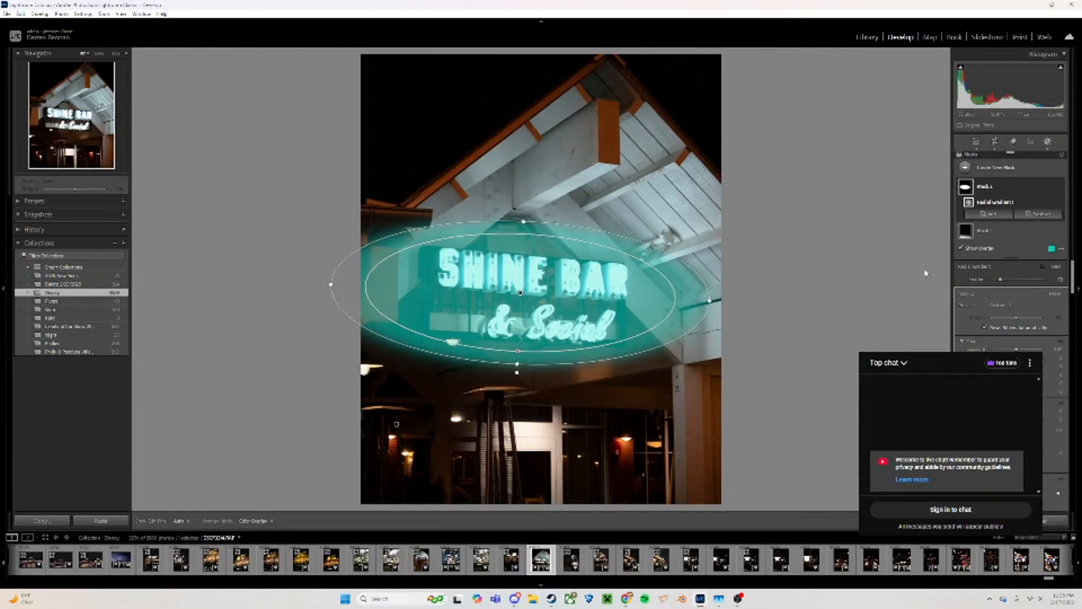
{"action": "right_click", "coordinate": [986, 234]}
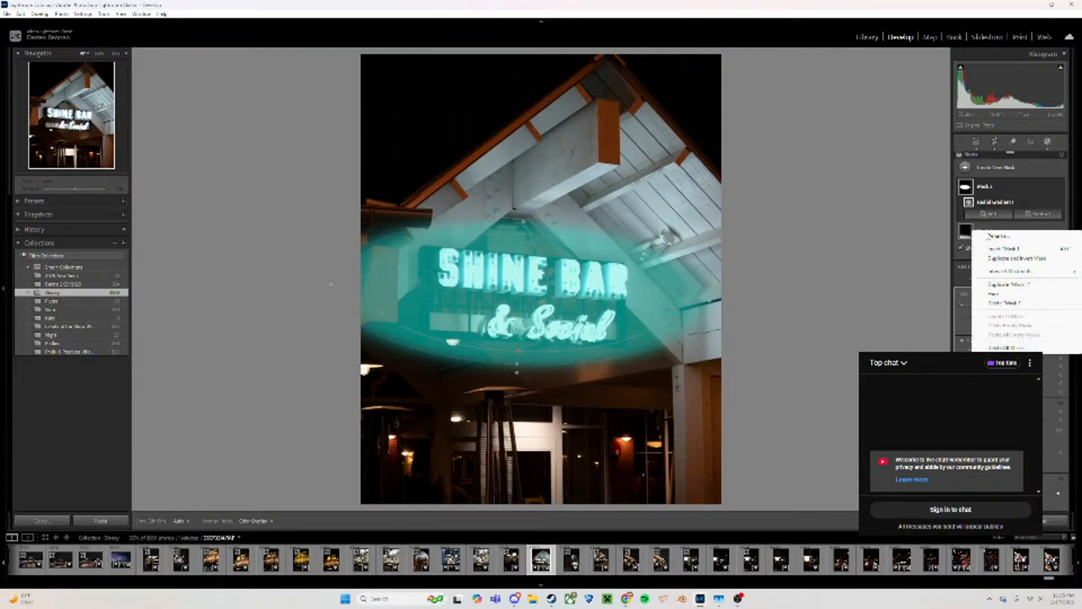
{"action": "left_click", "coordinate": [1027, 251]}
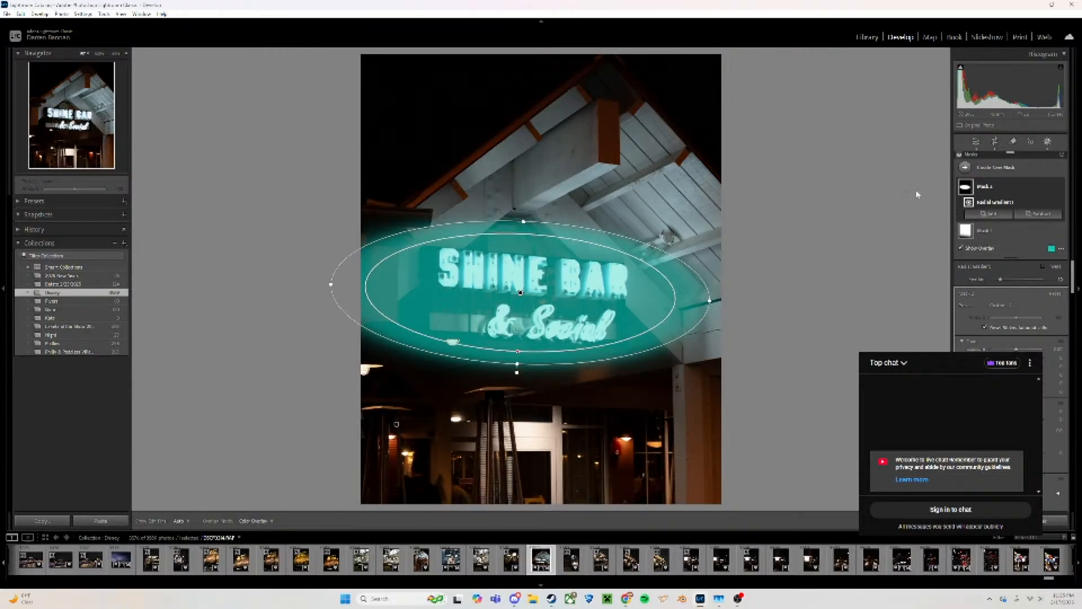
{"action": "key", "text": "ctrl+z"}
Invert the radial gradient to target the sign's surroundings, slightly lower its exposure and fine-tune its highlights and shadows
{"action": "right_click", "coordinate": [1001, 201]}
{"action": "left_click", "coordinate": [1001, 238]}
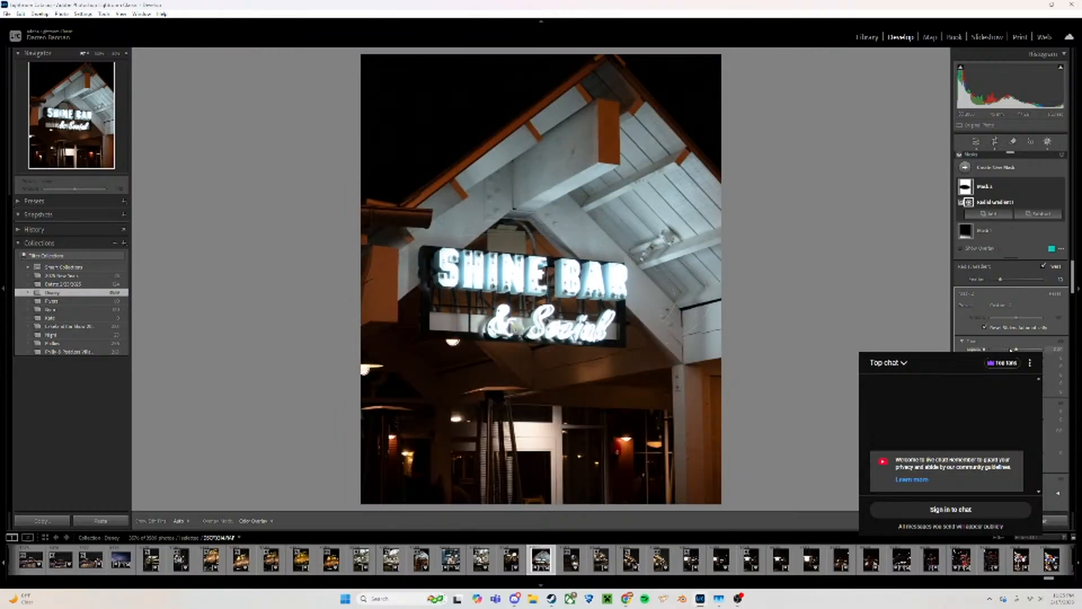
{"action": "left_click_drag", "start_coordinate": [1017, 349], "coordinate": [1014, 350]}
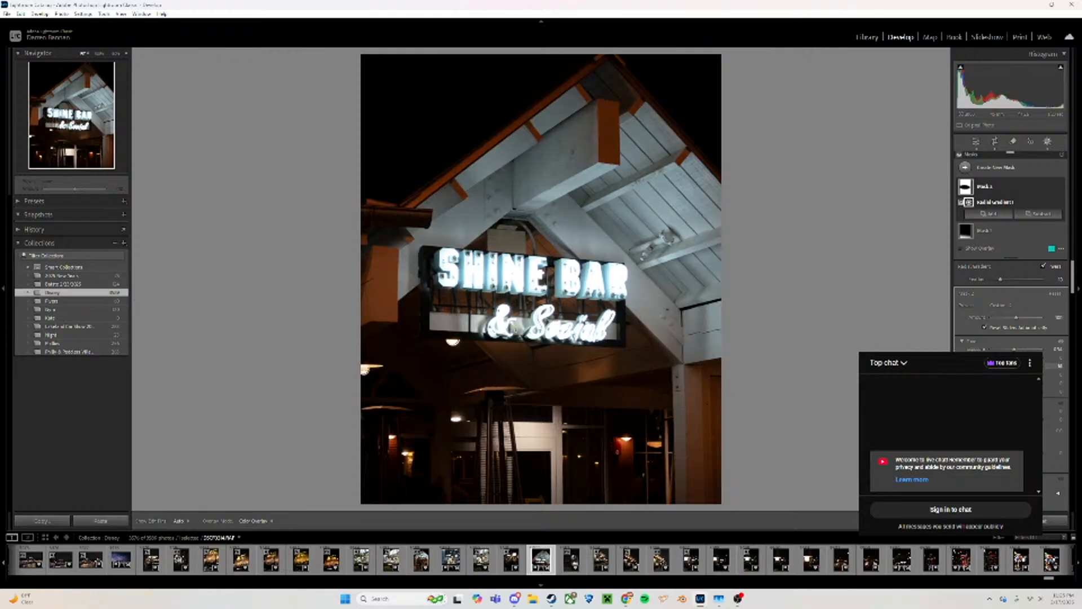
{"action": "left_click_drag", "start_coordinate": [1012, 365], "coordinate": [1014, 366]}
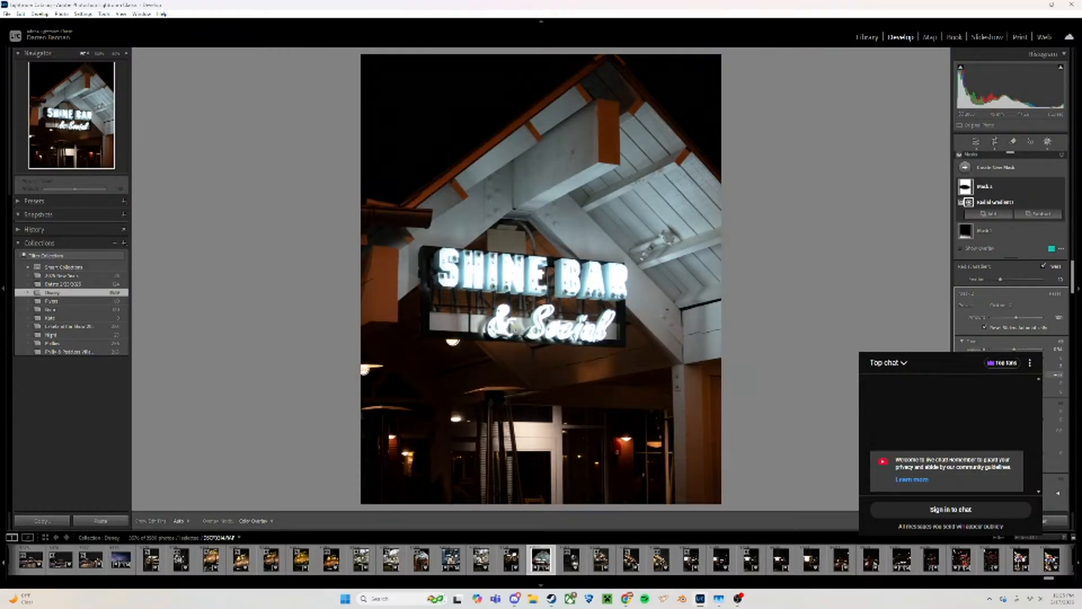
{"action": "left_click_drag", "start_coordinate": [1013, 374], "coordinate": [1015, 374]}
Leave masking, show before and after side by side, and slightly raise the photo's overall exposure, undoing and redoing it to compare
{"action": "left_click", "coordinate": [976, 142]}
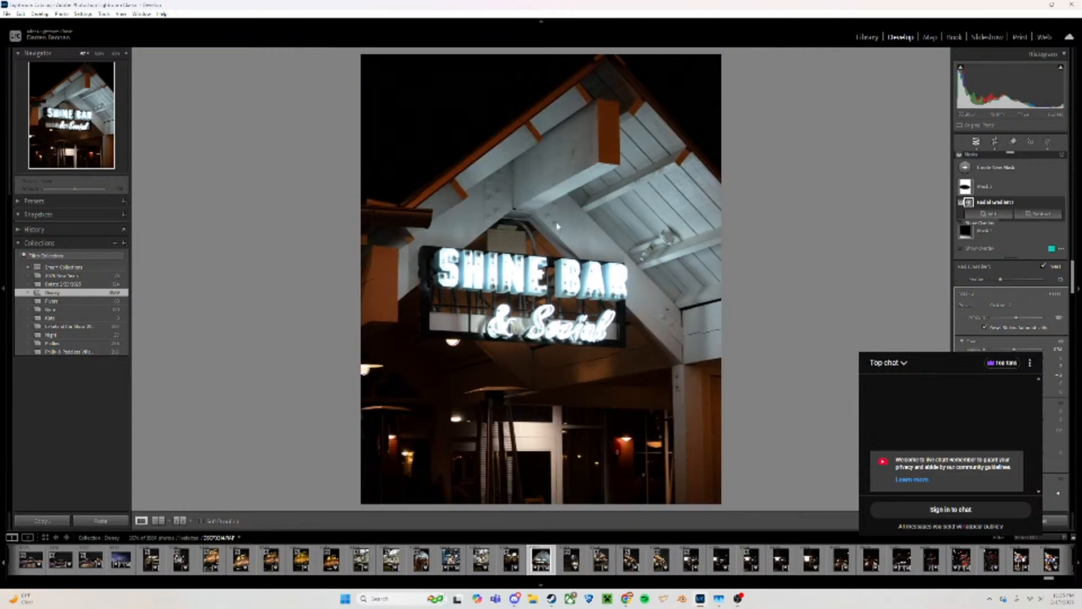
{"action": "left_click", "coordinate": [180, 520]}
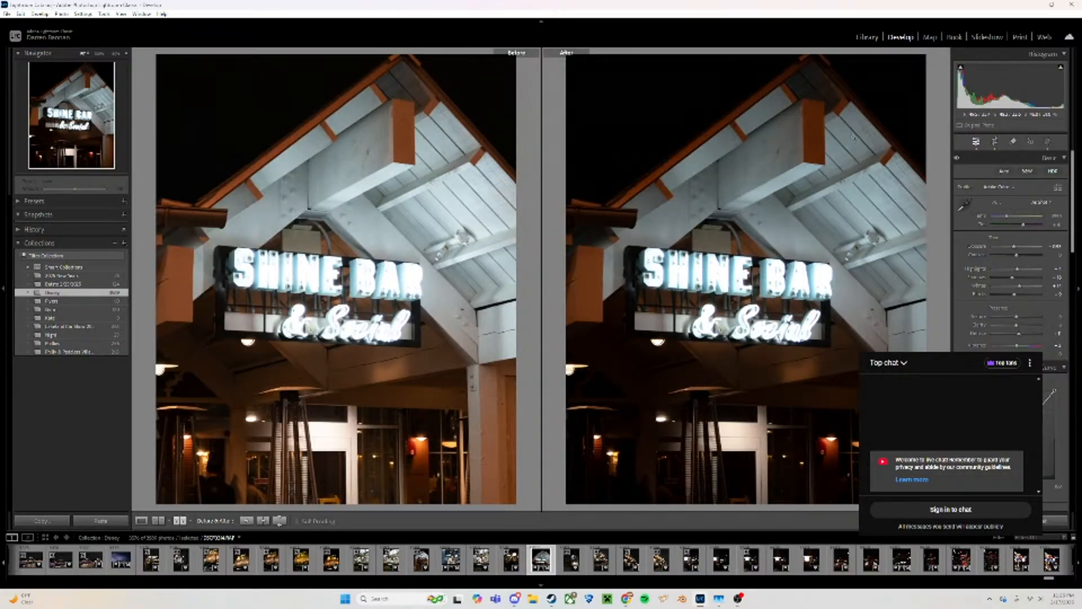
{"action": "left_click_drag", "start_coordinate": [1015, 248], "coordinate": [1017, 247]}
{"action": "key", "text": "ctrl+z"}
{"action": "key", "text": "ctrl+y"}
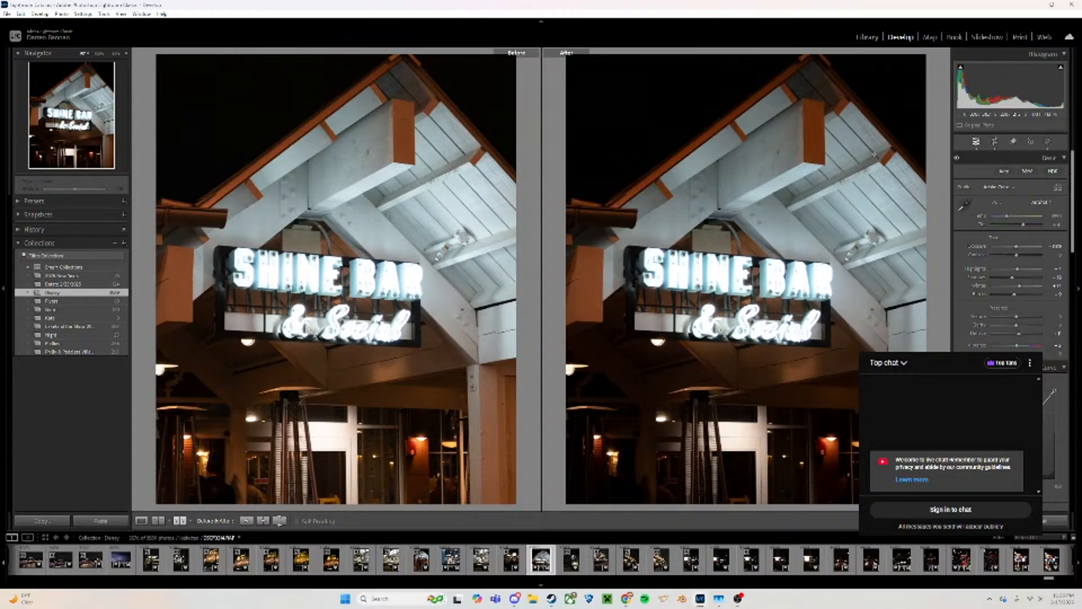
Fine-tune the clarity of the Shine Bar photo and return to the library grid
{"action": "mouse_move", "coordinate": [1016, 325]}
{"action": "left_mouse_down"}
{"action": "mouse_move", "coordinate": [1028, 326]}
{"action": "mouse_move", "coordinate": [1017, 326]}
{"action": "left_mouse_up"}
{"action": "left_click", "coordinate": [866, 39]}
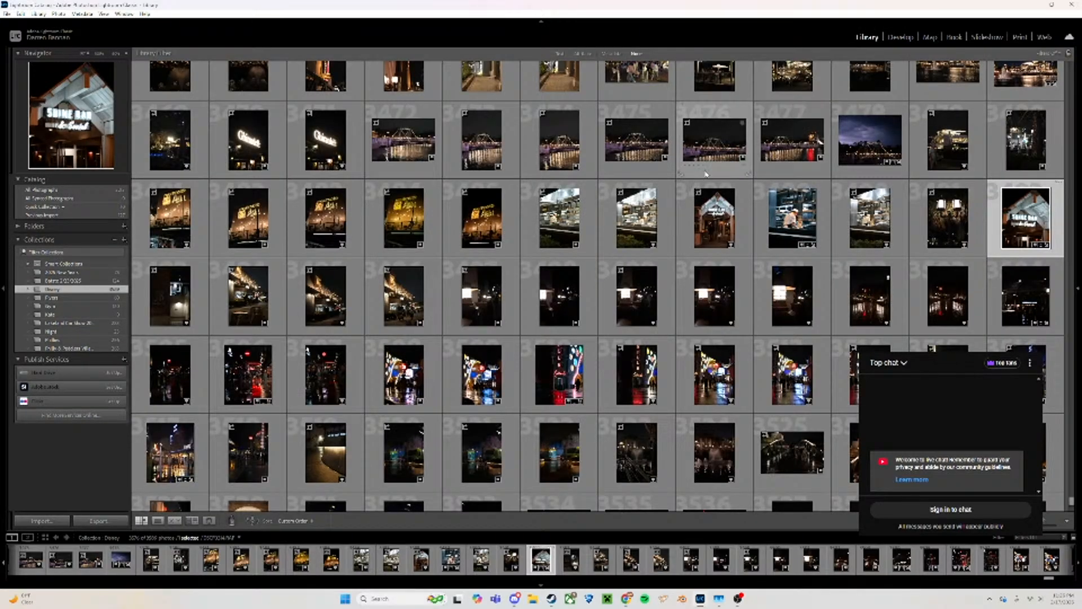